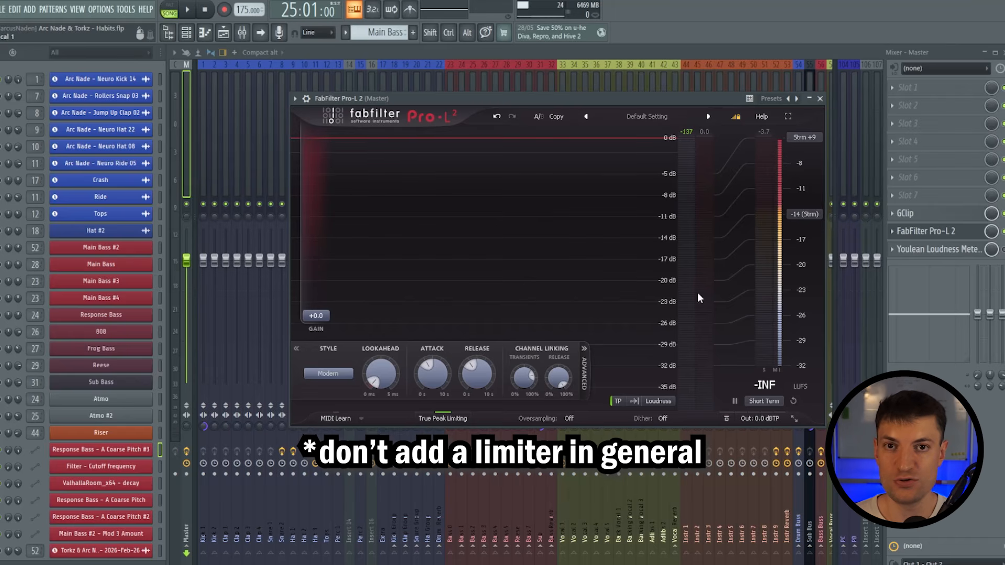
# Step: Close the Pro-L 2 limiter and open the Youlean Loudness Meter on the Master to check the integrated loudness
pyautogui.click(958, 232)
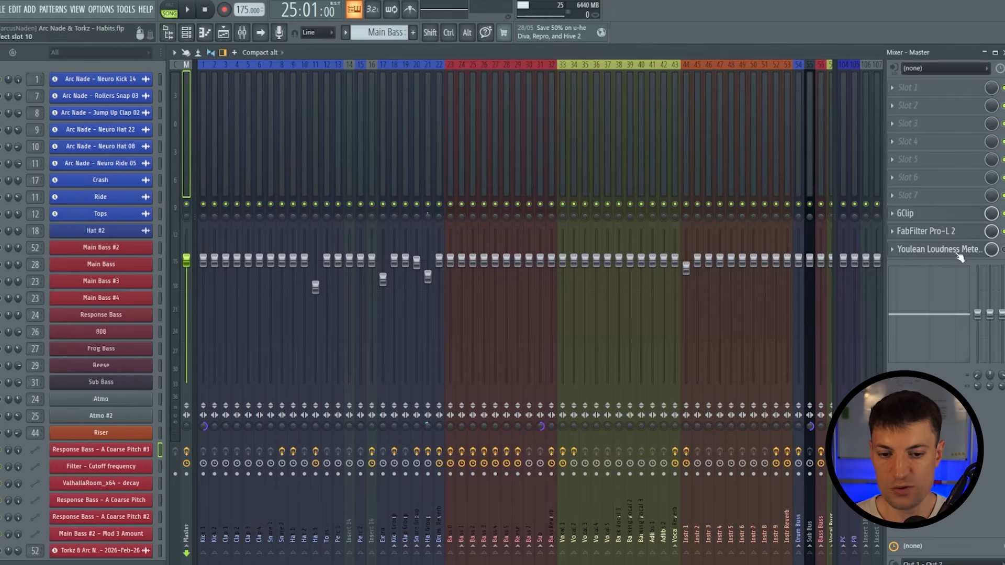
pyautogui.click(965, 249)
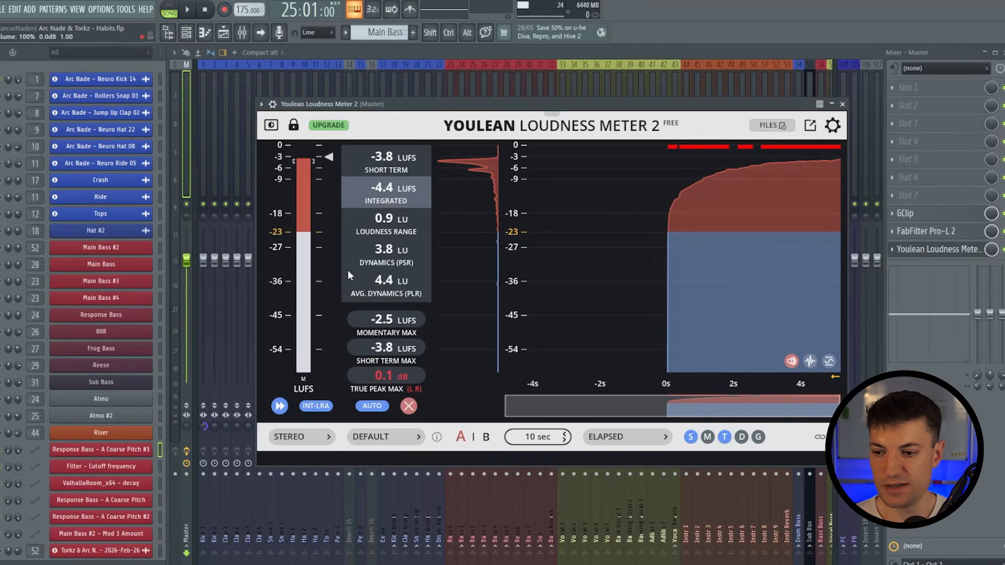
pyautogui.moveTo(378, 188)
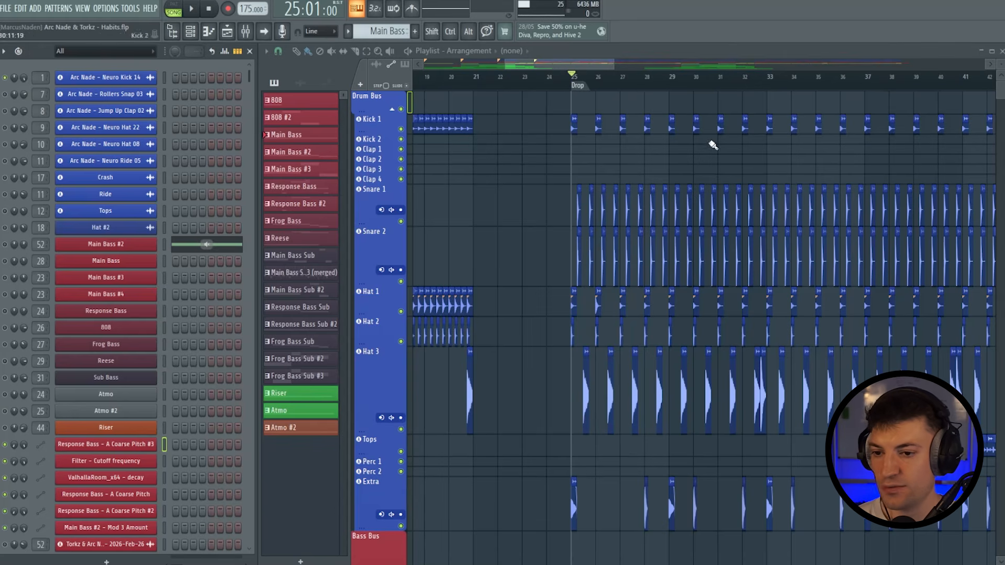
# Step: Show the mixer, select the Kick 1 and Kick Group tracks, and play the drop to check the kick level
pyautogui.press('F9')
pyautogui.click(209, 135)
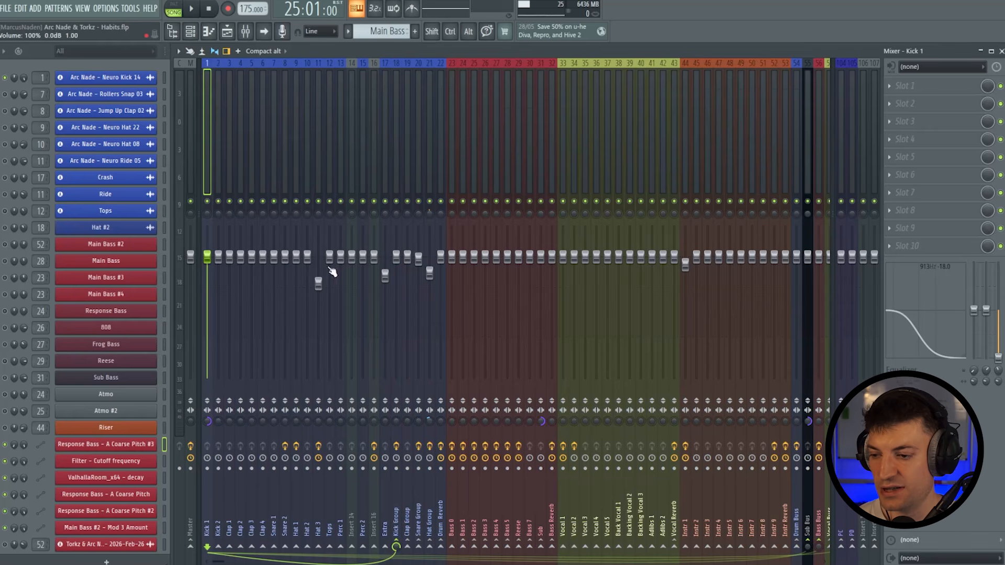
pyautogui.click(396, 134)
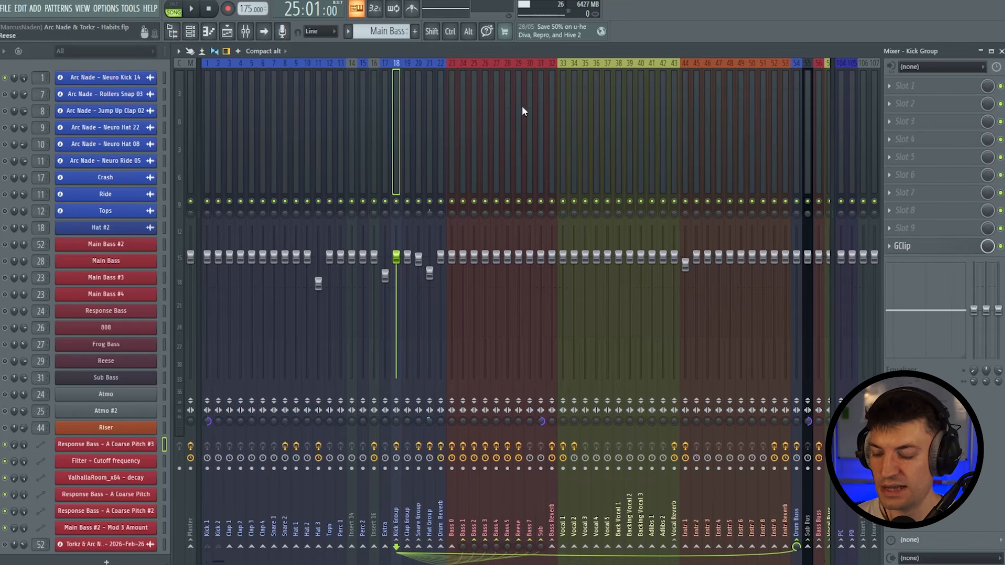
pyautogui.press('space')
pyautogui.press('space')
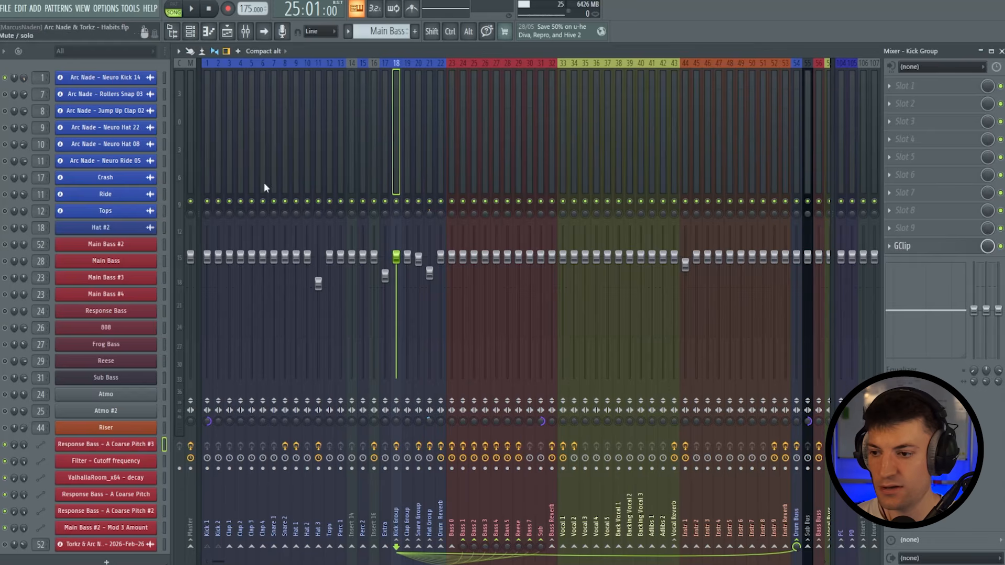
# Step: Inspect the Neuro Kick 14 sample settings and the GClip clipper on the Kick Group, then close both windows
pyautogui.click(105, 77)
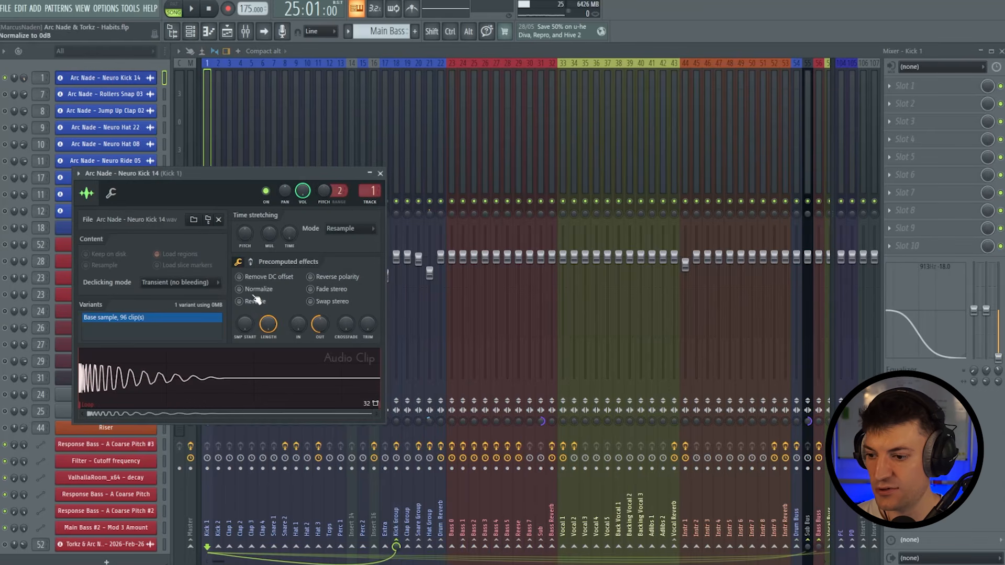
pyautogui.click(380, 173)
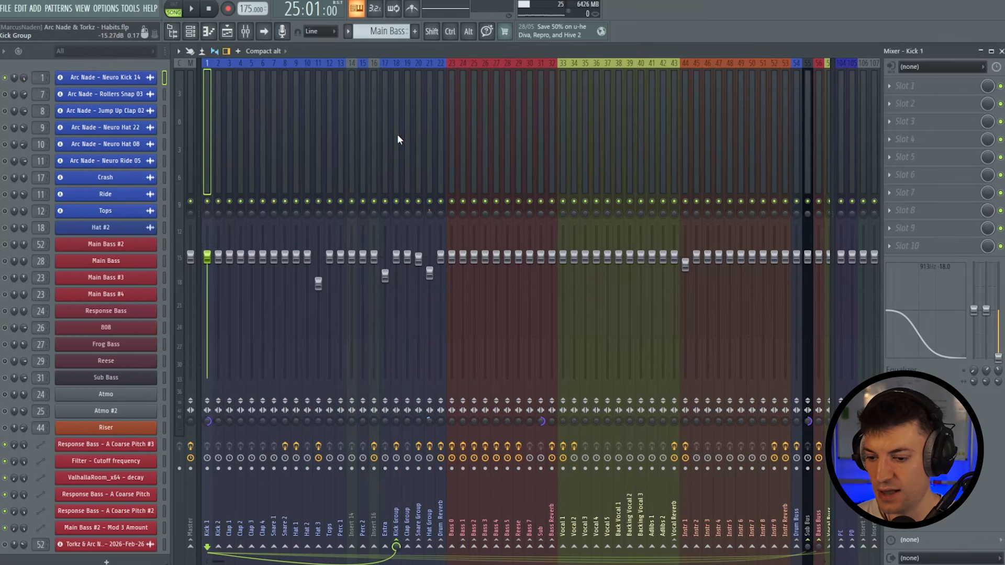
pyautogui.click(397, 134)
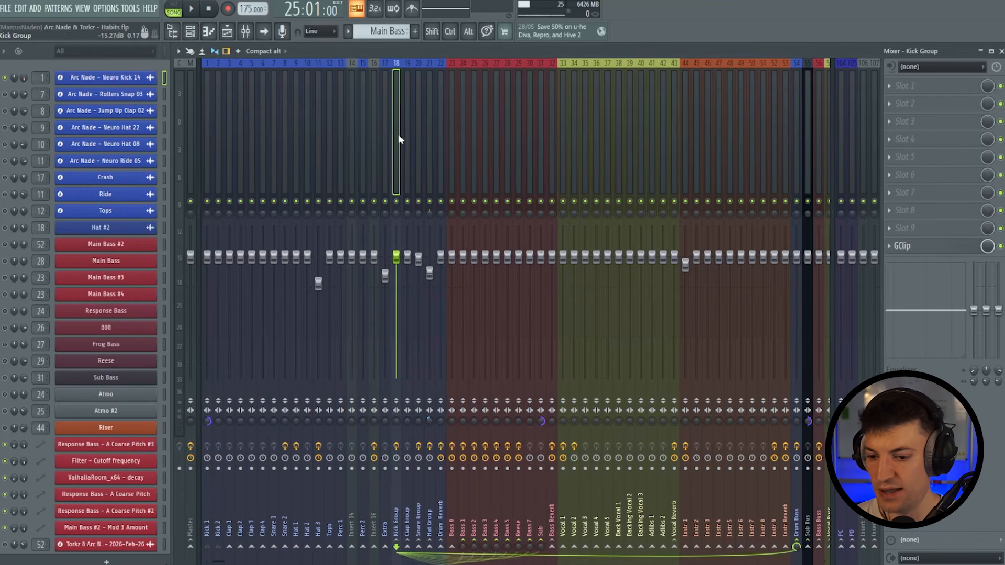
pyautogui.click(909, 253)
pyautogui.moveTo(183, 205); pyautogui.dragTo(529, 162)
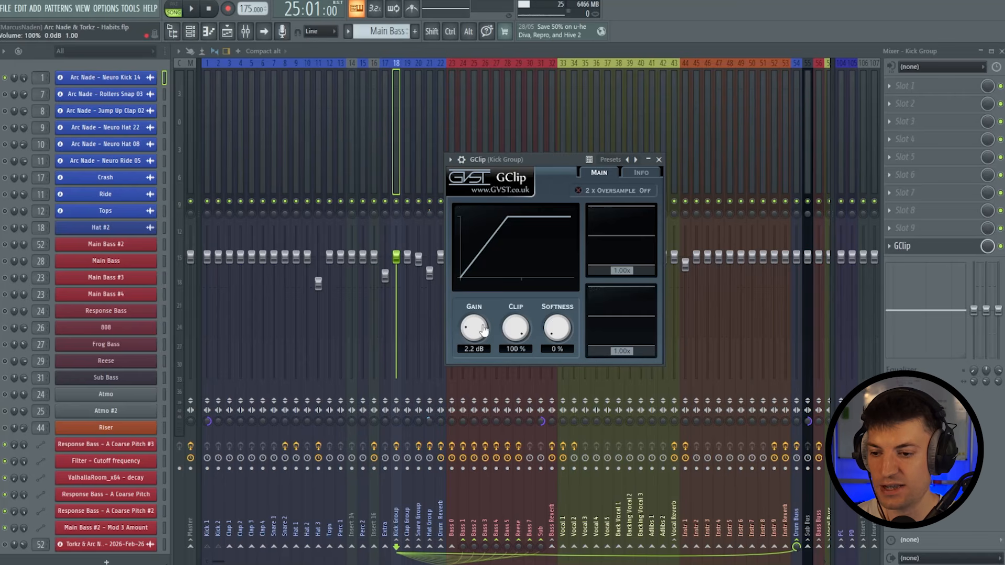
pyautogui.click(659, 160)
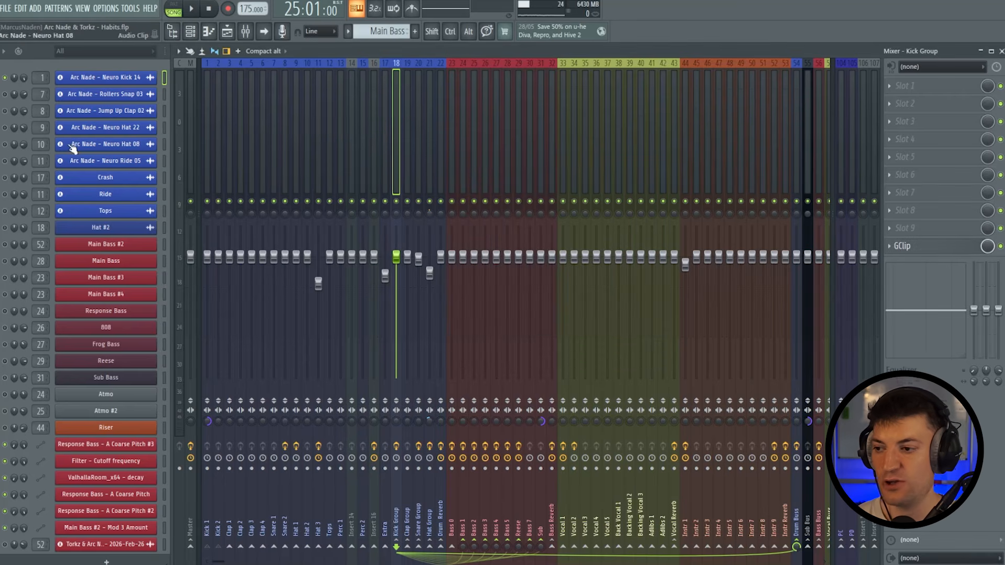
# Step: Unmute the Rollers Snap 03 channel and play the drop in the playlist, zoomed in around bar 25
pyautogui.click(8, 96)
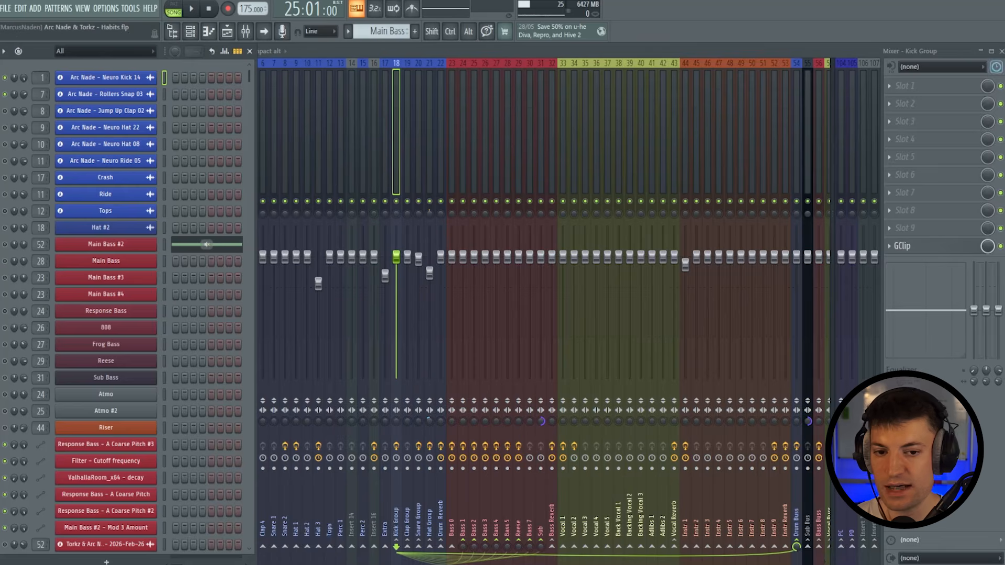
pyautogui.click(1001, 50)
pyautogui.scroll(5, 580, 79)
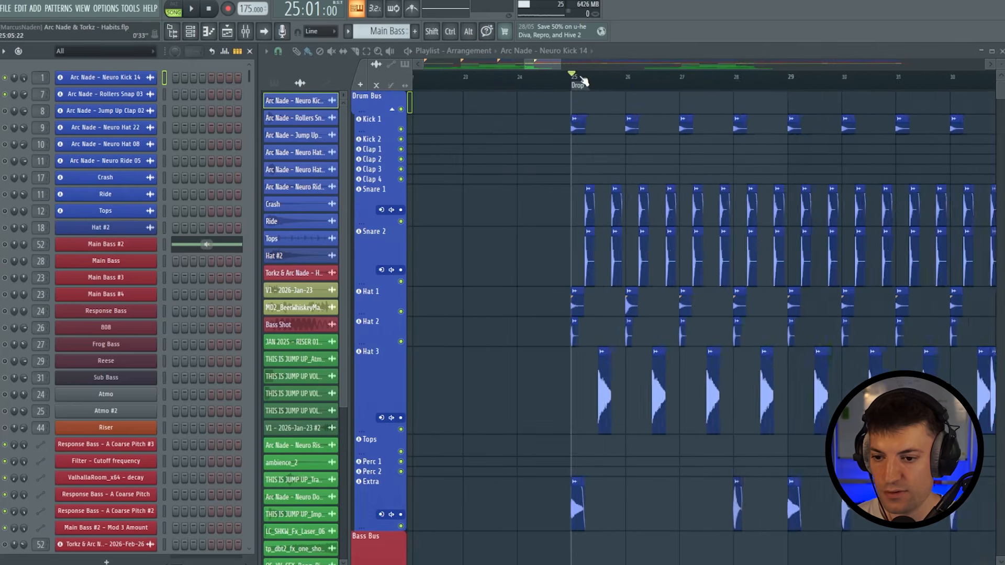
pyautogui.press('space')
pyautogui.press('space')
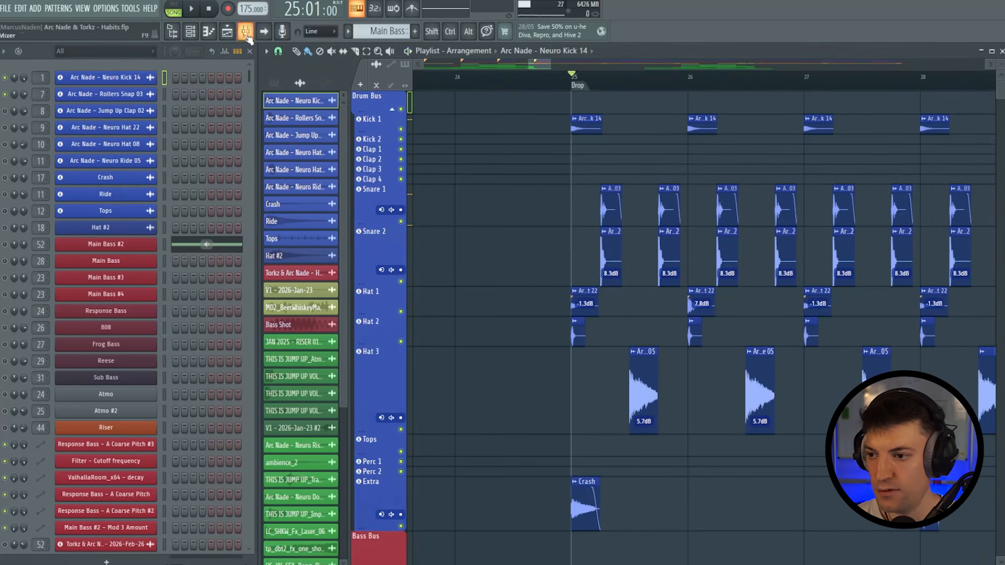
# Step: Play the drop with the mixer shown and check the levels of the Snare 1 and Snare Group tracks
pyautogui.click(245, 32)
pyautogui.press('space')
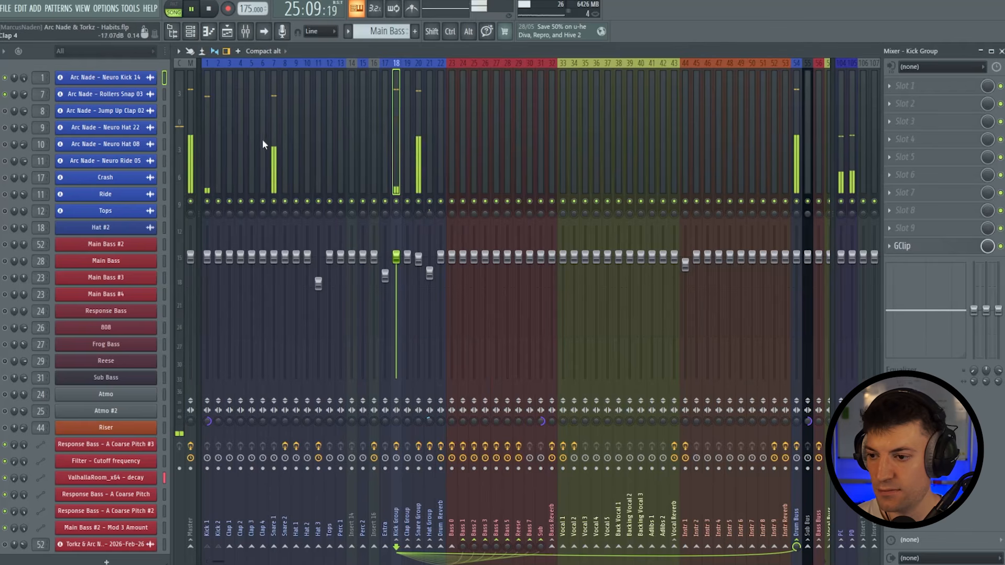
pyautogui.click(274, 131)
pyautogui.press('space')
pyautogui.click(419, 121)
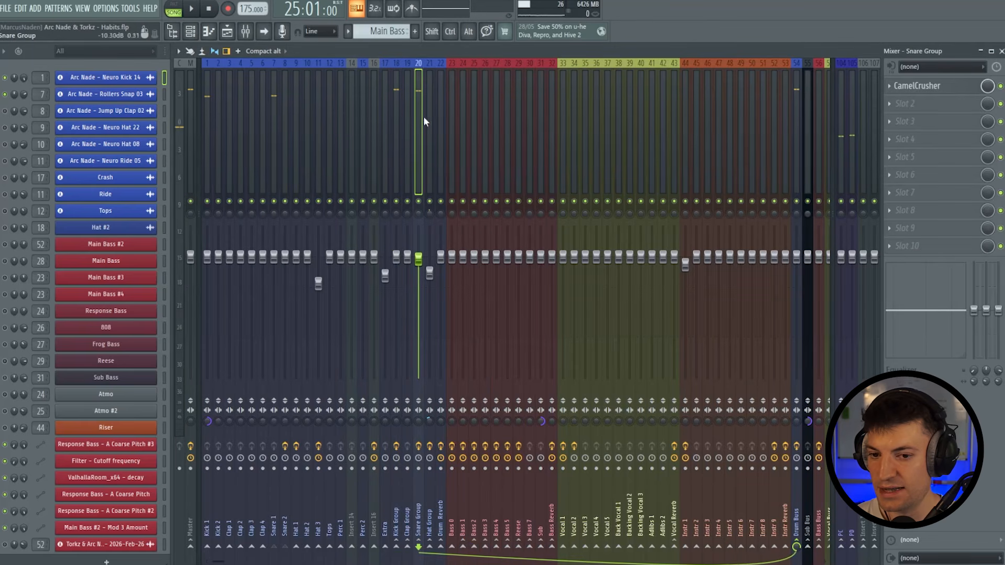
pyautogui.press('space')
pyautogui.press('space')
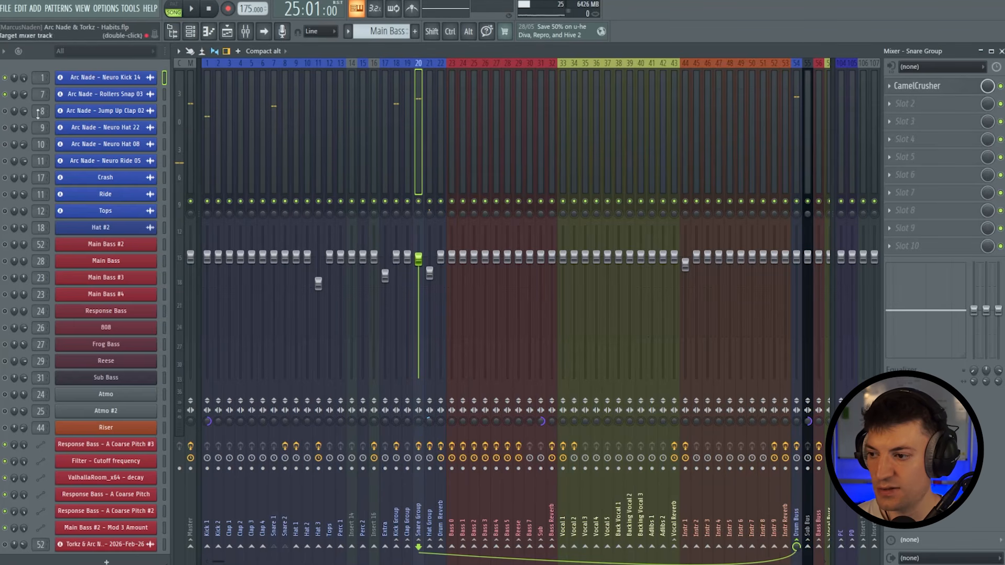
# Step: Unmute the Jump Up Clap 02 channel and play the drop in the playlist to hear both snare layers
pyautogui.click(5, 112)
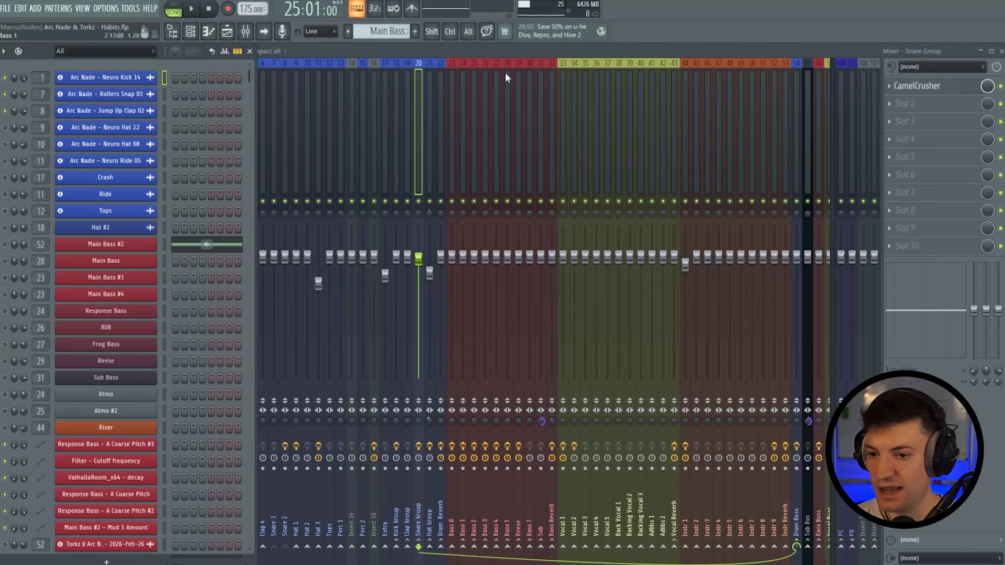
pyautogui.press('F5')
pyautogui.press('space')
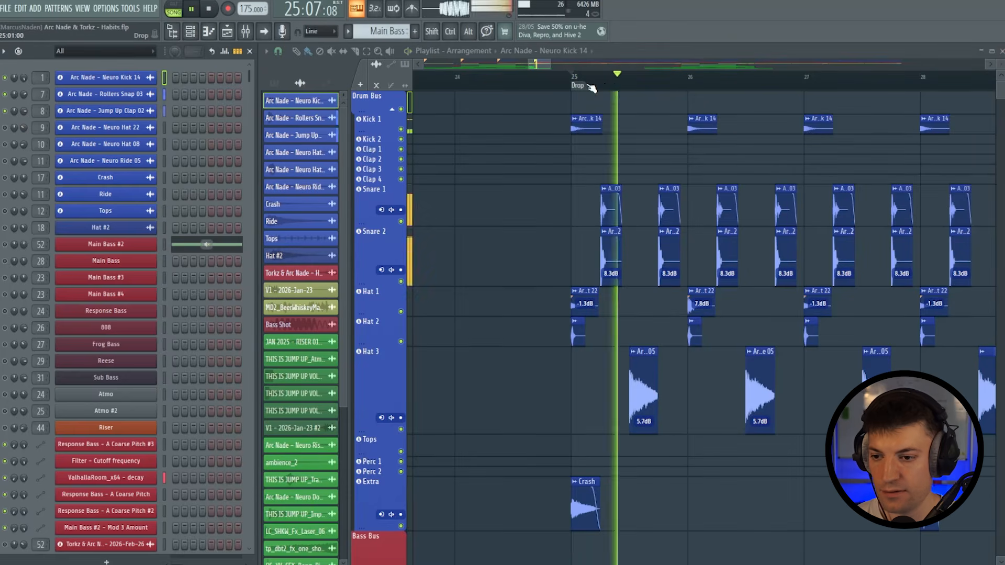
pyautogui.press('space')
# Step: Play the drop with the mixer shown and compare the Snare 1 and Snare 2 tracks
pyautogui.click(247, 34)
pyautogui.press('space')
pyautogui.press('space')
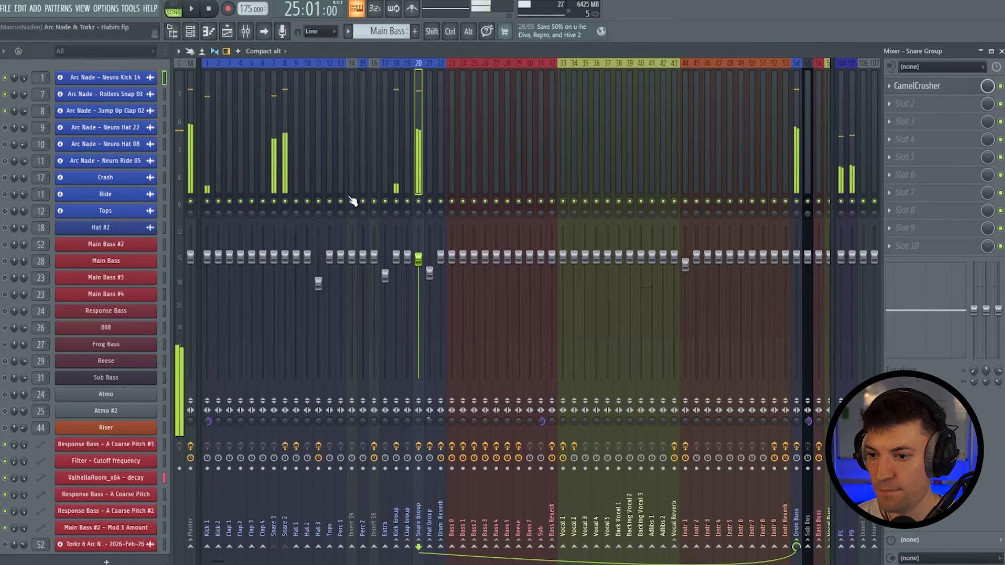
pyautogui.click(278, 115)
pyautogui.click(284, 118)
pyautogui.click(274, 118)
pyautogui.click(284, 118)
pyautogui.click(278, 121)
pyautogui.click(285, 137)
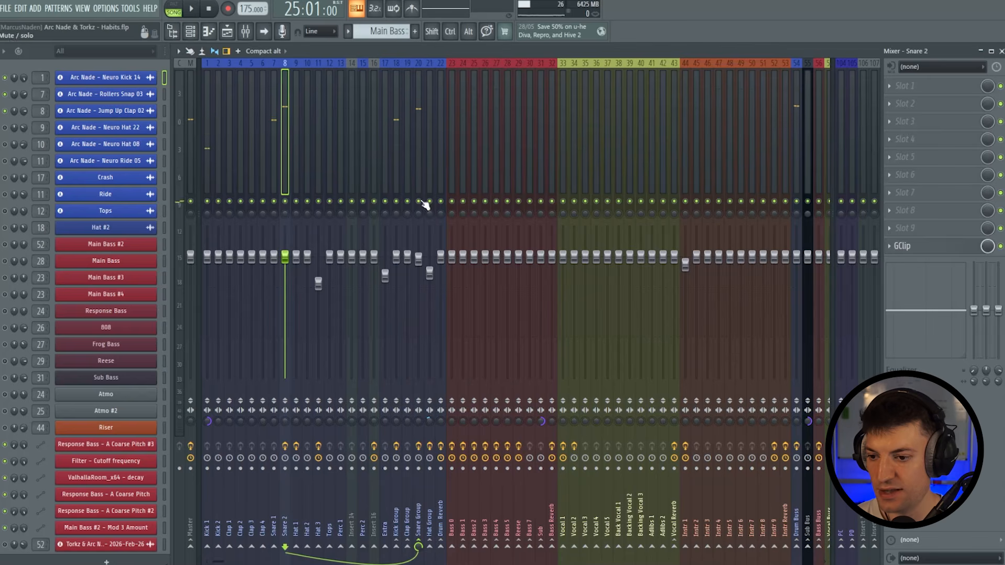
# Step: Select the Snare Group and replay the drop to compare its level with the Kick Group
pyautogui.click(420, 184)
pyautogui.press('space')
pyautogui.press('space')
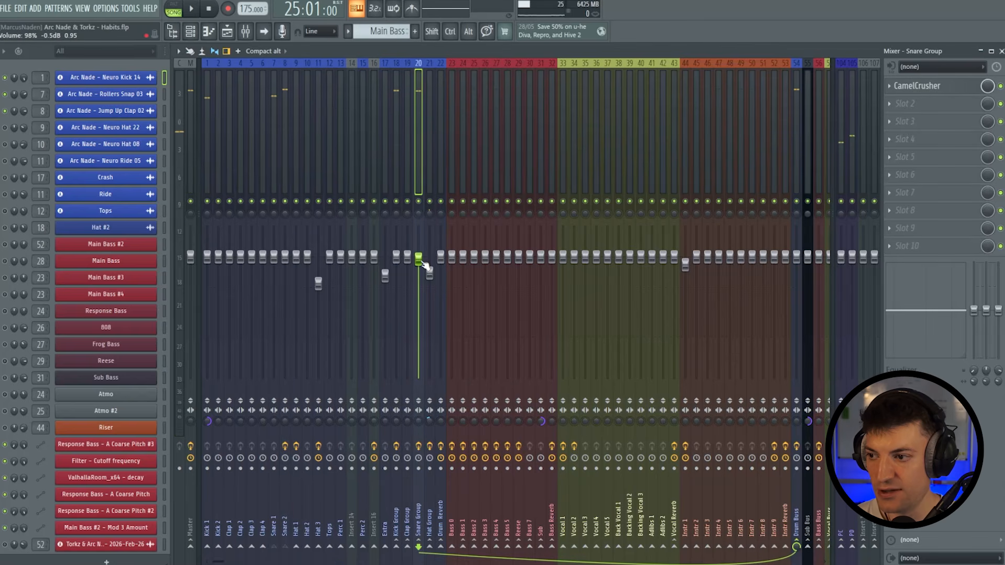
pyautogui.press('space')
pyautogui.press('space')
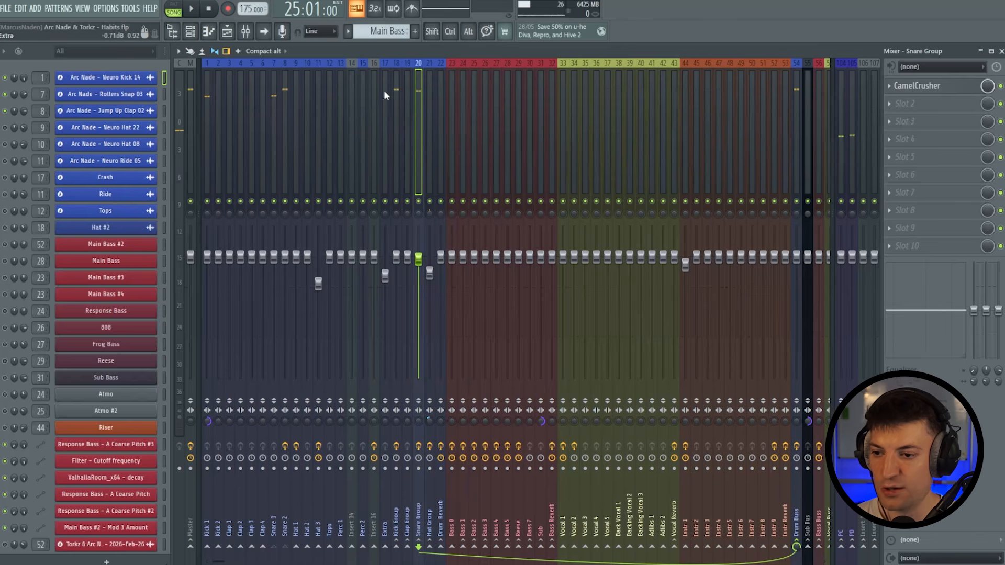
pyautogui.press('space')
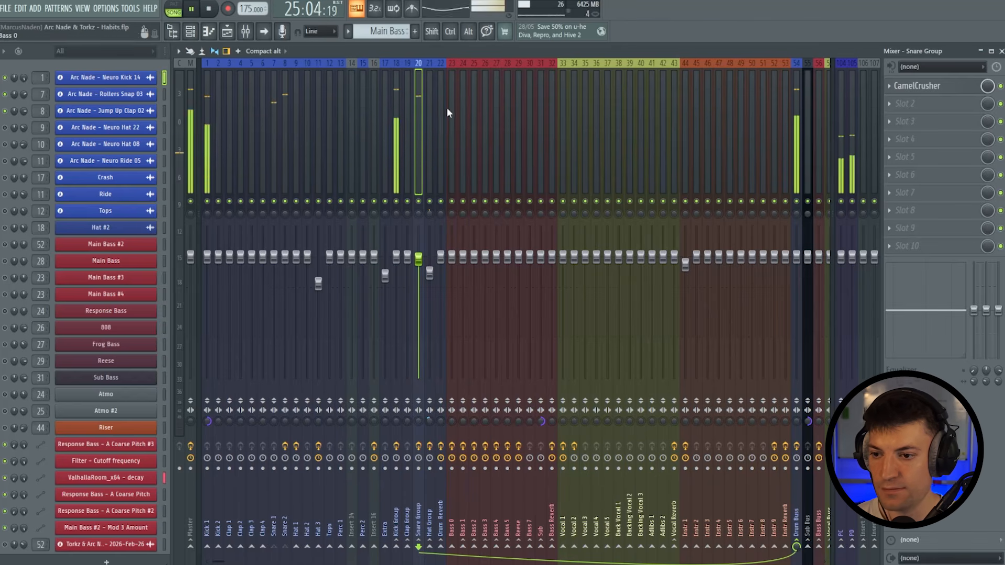
pyautogui.press('space')
# Step: Unmute the Neuro Hat 22 channel and play the drop in the playlist
pyautogui.press('F5')
pyautogui.press('space')
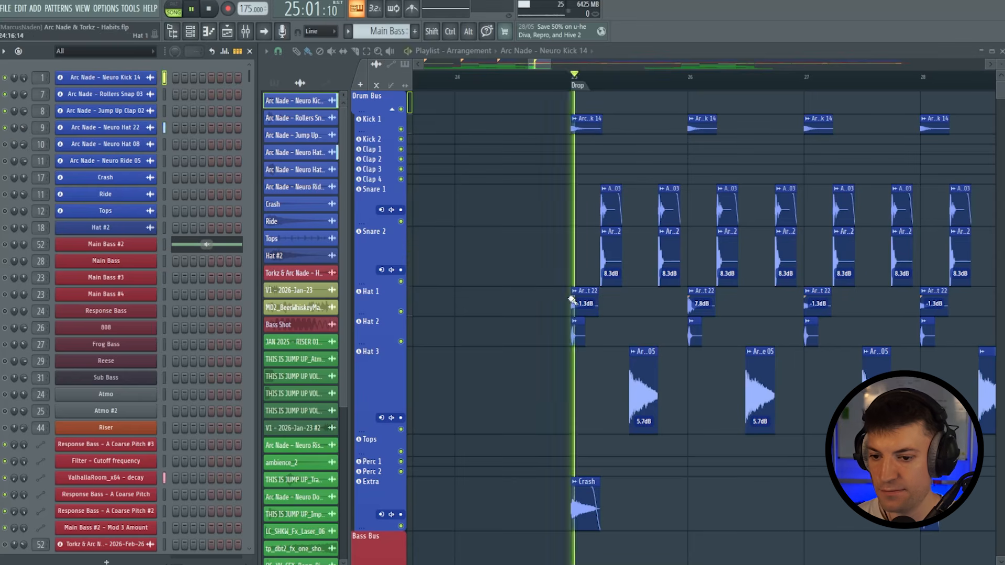
pyautogui.press('space')
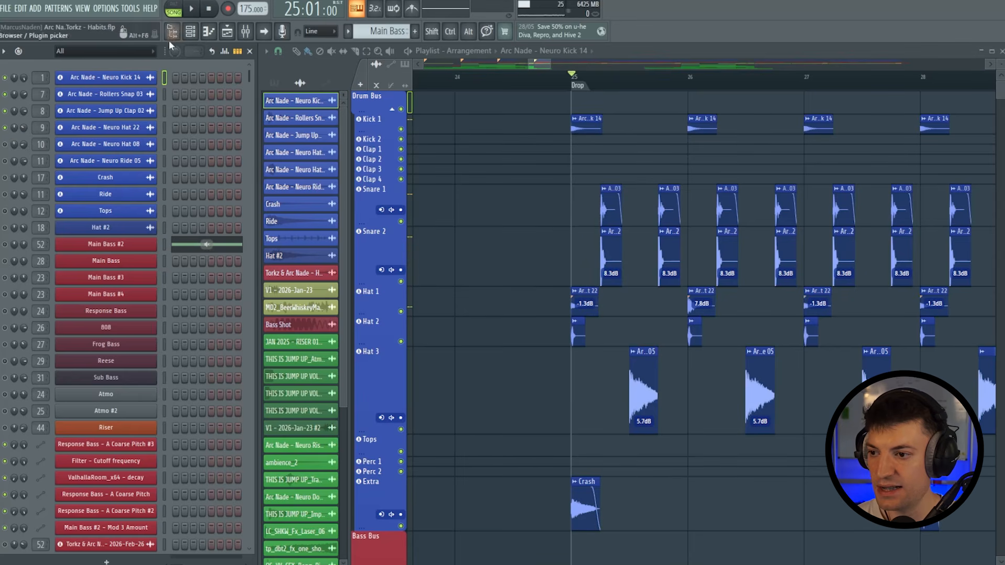
# Step: Play the drop with the mixer shown and check the levels of the Hat 1 track and the Hat Group
pyautogui.click(245, 33)
pyautogui.press('space')
pyautogui.press('space')
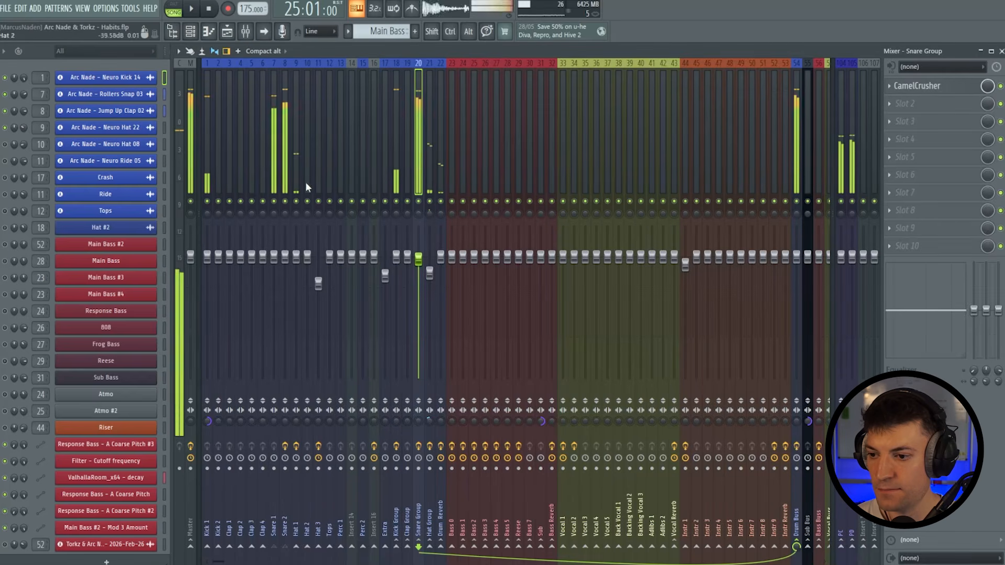
pyautogui.click(296, 160)
pyautogui.press('space')
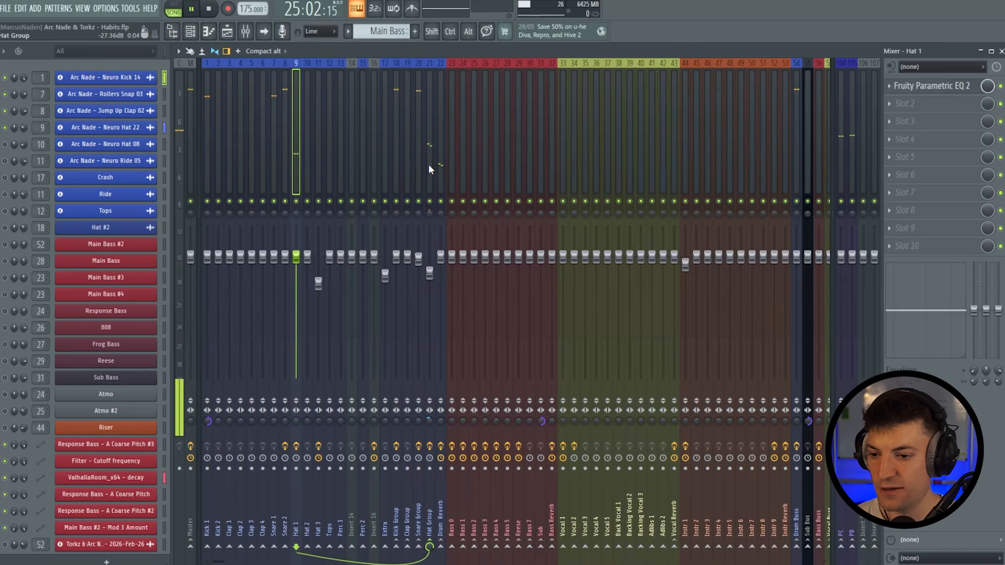
pyautogui.press('space')
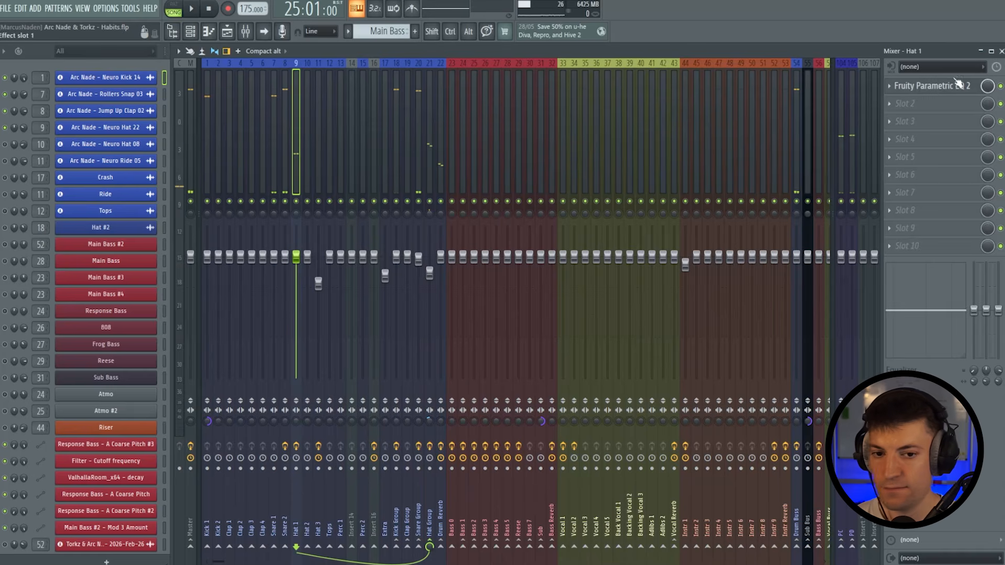
# Step: Unmute the Neuro Hat 08 channel and play the drop with the mixer shown to check the hat levels
pyautogui.press('F9')
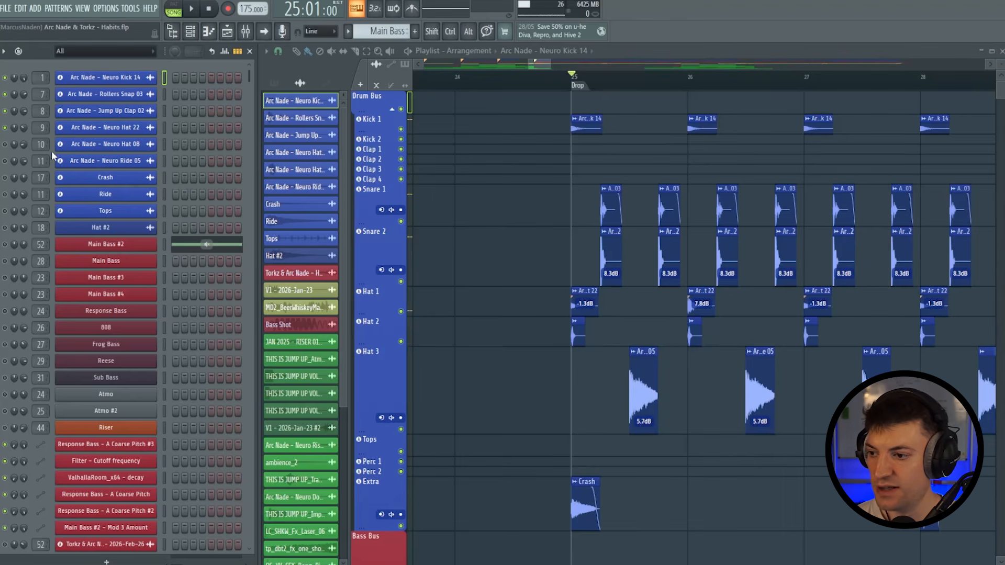
pyautogui.click(5, 145)
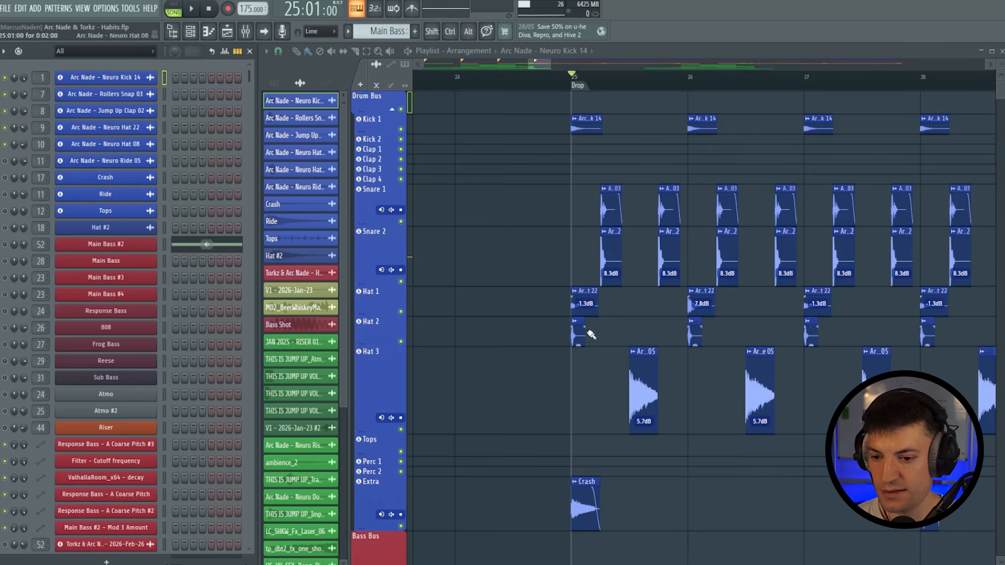
pyautogui.press('F9')
pyautogui.press('space')
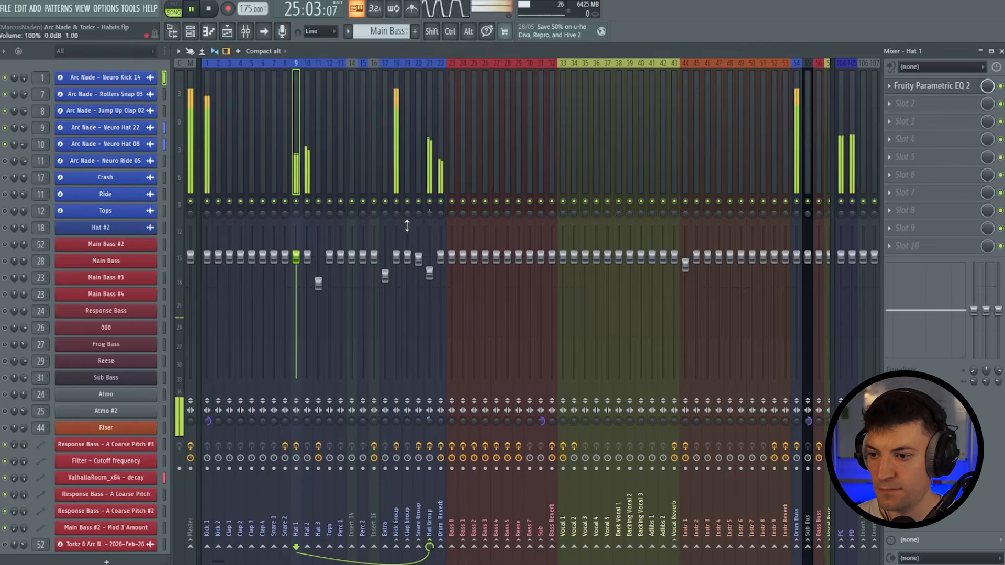
pyautogui.press('space')
# Step: Inspect the Hat Group, Hat 1 and Hat 2 tracks, and replay the drop with the Hat Group selected
pyautogui.click(426, 158)
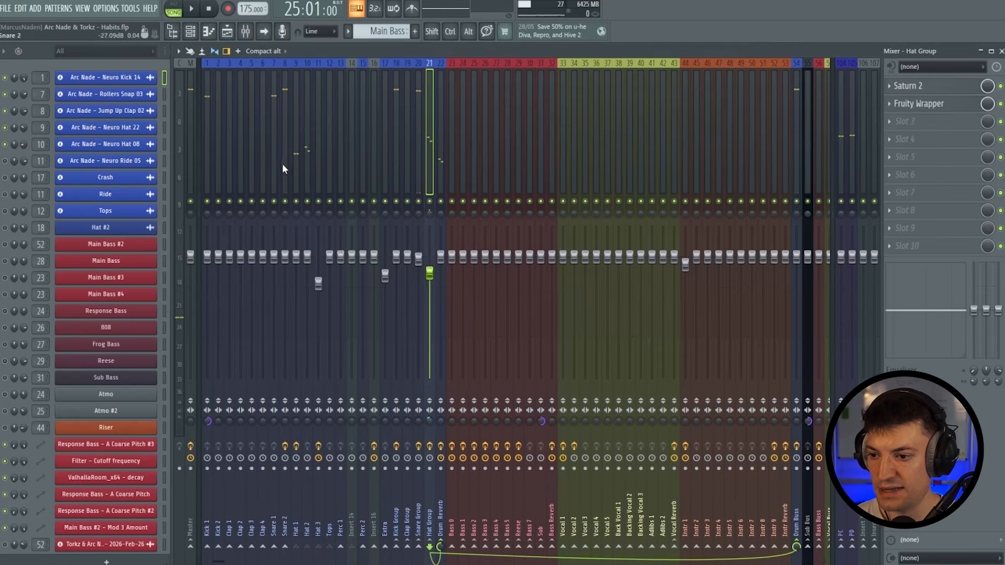
pyautogui.click(298, 164)
pyautogui.click(305, 165)
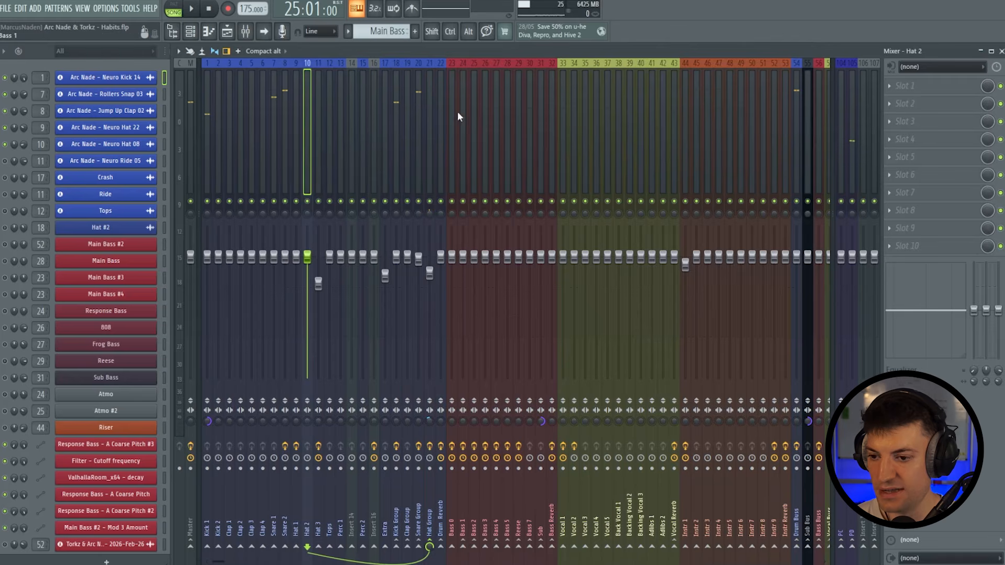
pyautogui.click(425, 138)
pyautogui.press('space')
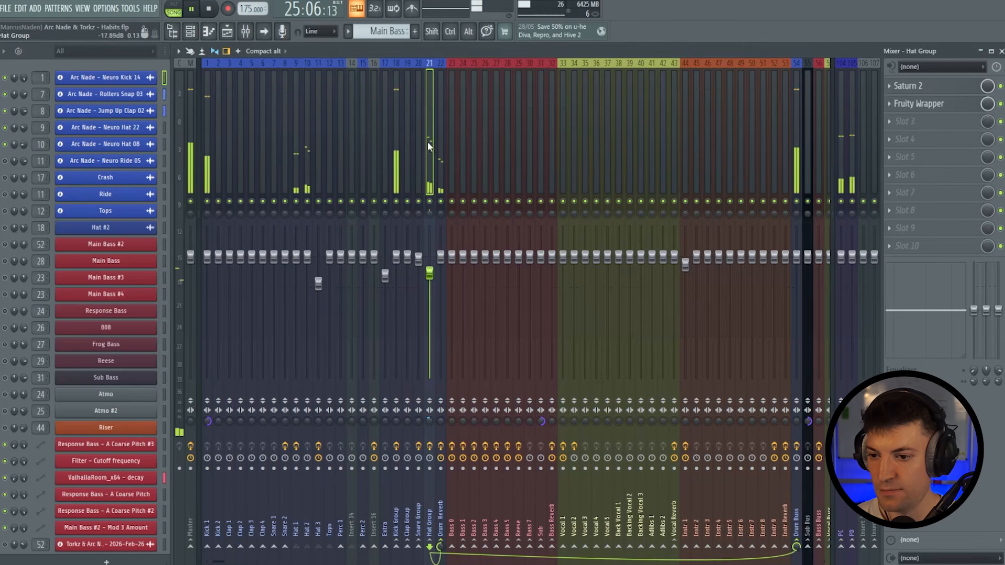
# Step: Replay the drop from bar 25 with the mixer shown and compare the snare and hat levels
pyautogui.press('space')
pyautogui.press('F5')
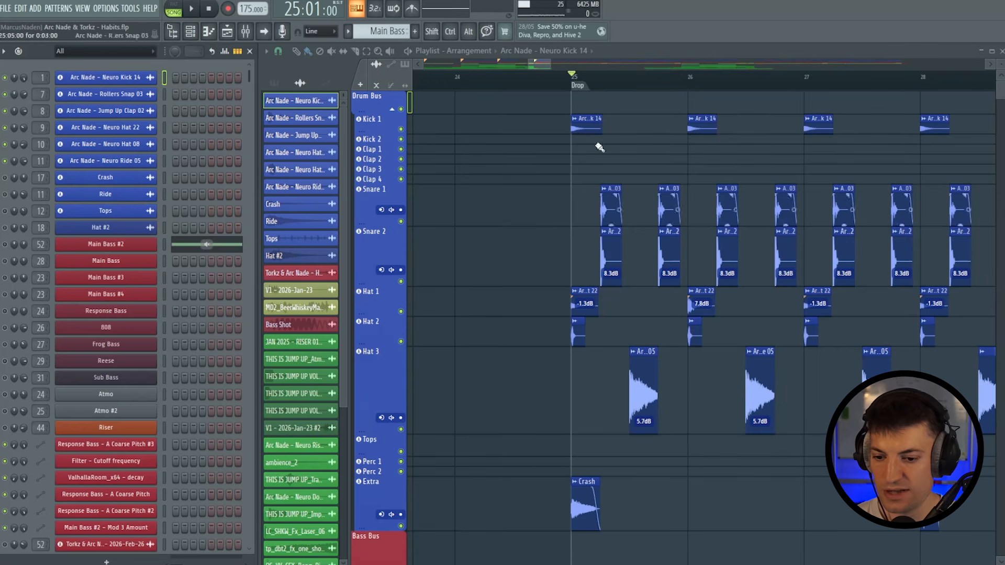
pyautogui.press('F9')
pyautogui.press('space')
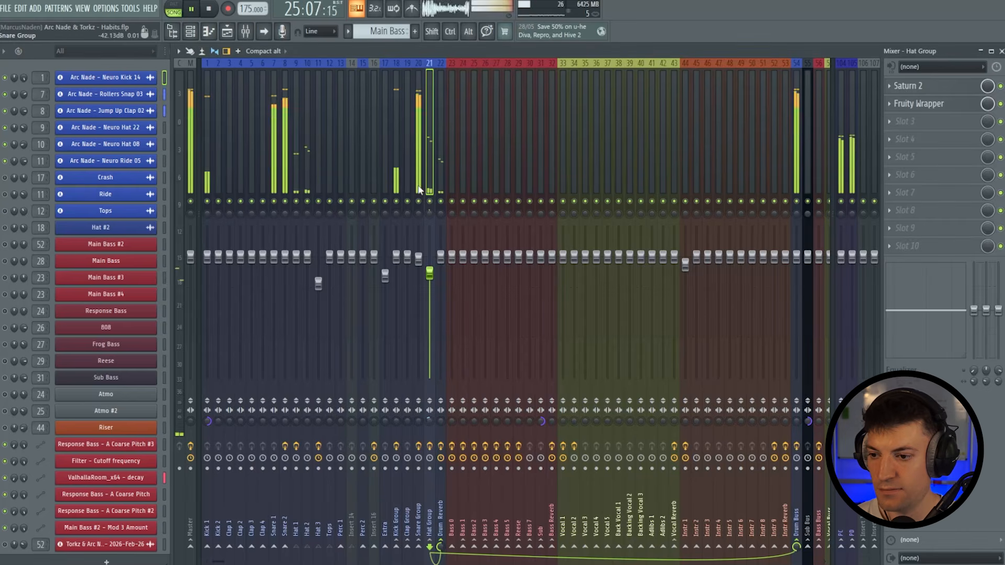
pyautogui.press('space')
pyautogui.press('F5')
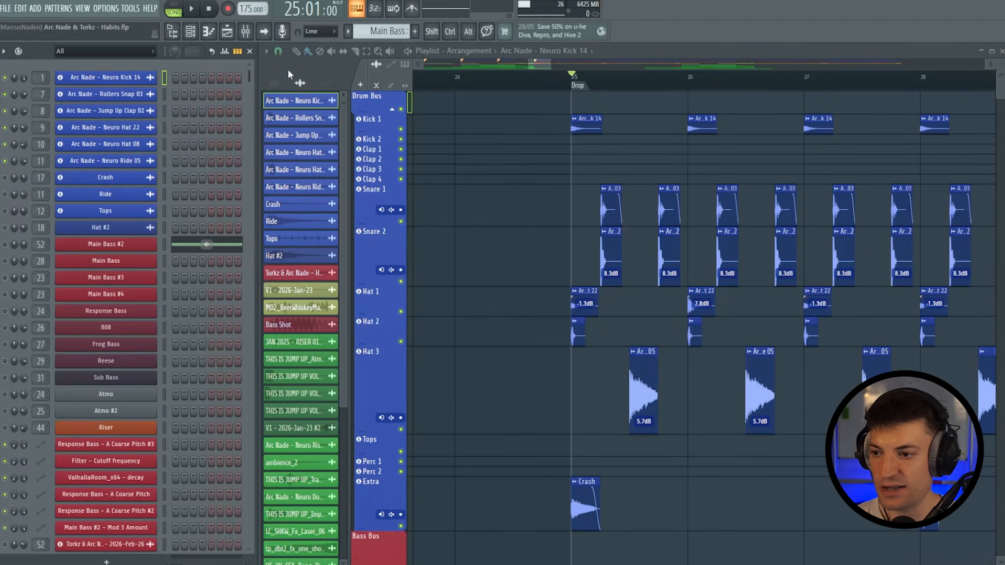
pyautogui.press('F9')
pyautogui.press('space')
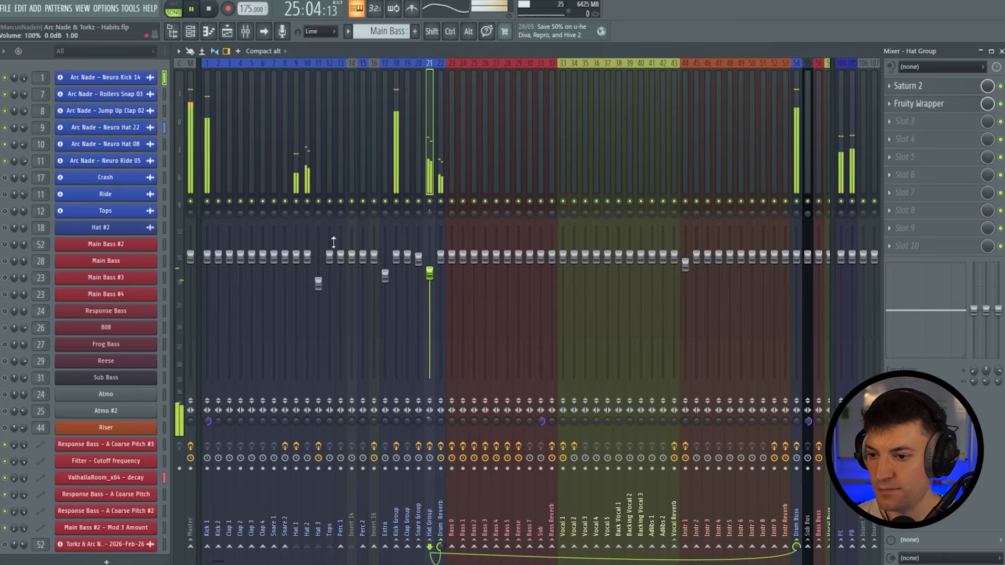
# Step: Raise the Hat 3 mixer track's volume to 84% (-3.8 dB), checking it against playback of the drop
pyautogui.click(318, 123)
pyautogui.press('space')
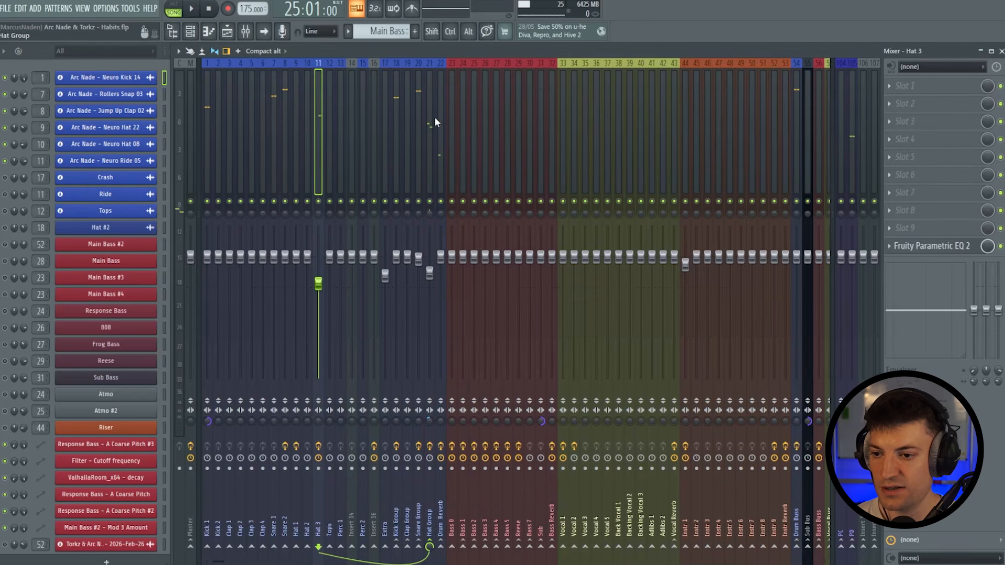
pyautogui.press('space')
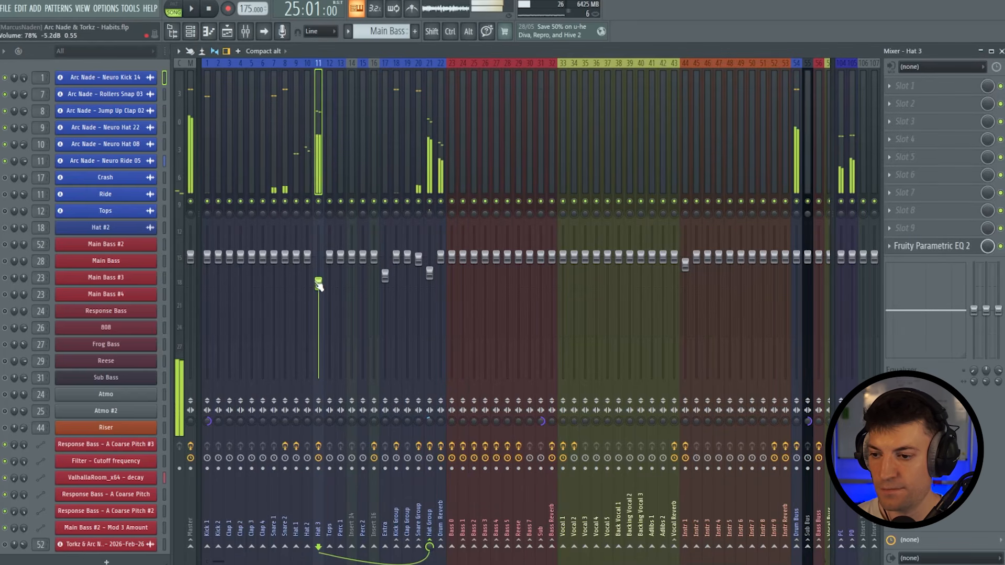
pyautogui.press('space')
pyautogui.moveTo(319, 285); pyautogui.dragTo(318, 284)
pyautogui.press('space')
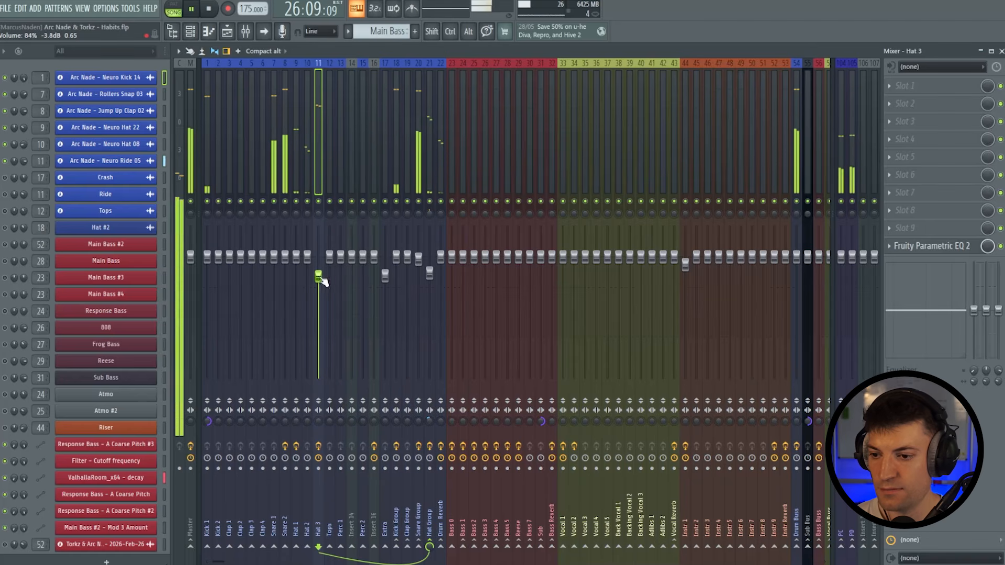
pyautogui.press('space')
# Step: Raise the Hat Group's mixer volume to 89% (-2.5 dB), checking it against playback of the drop
pyautogui.click(436, 128)
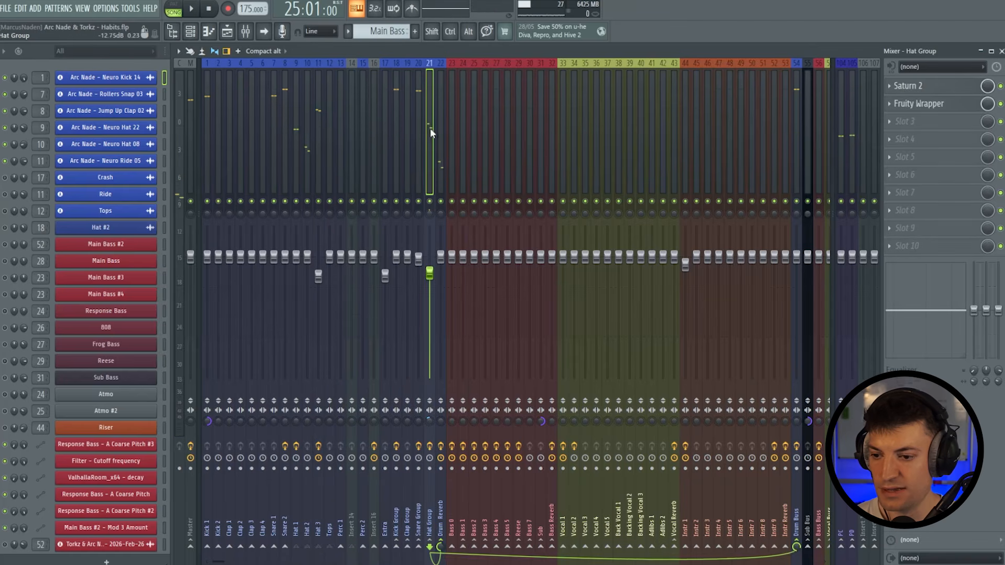
pyautogui.press('space')
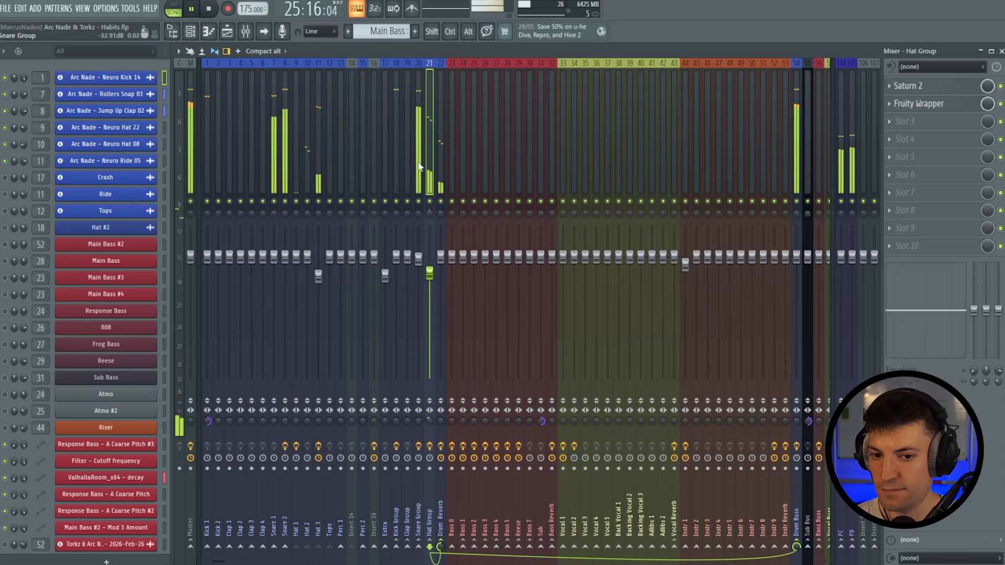
pyautogui.press('space')
pyautogui.moveTo(429, 273); pyautogui.dragTo(429, 264)
pyautogui.press('space')
pyautogui.press('space')
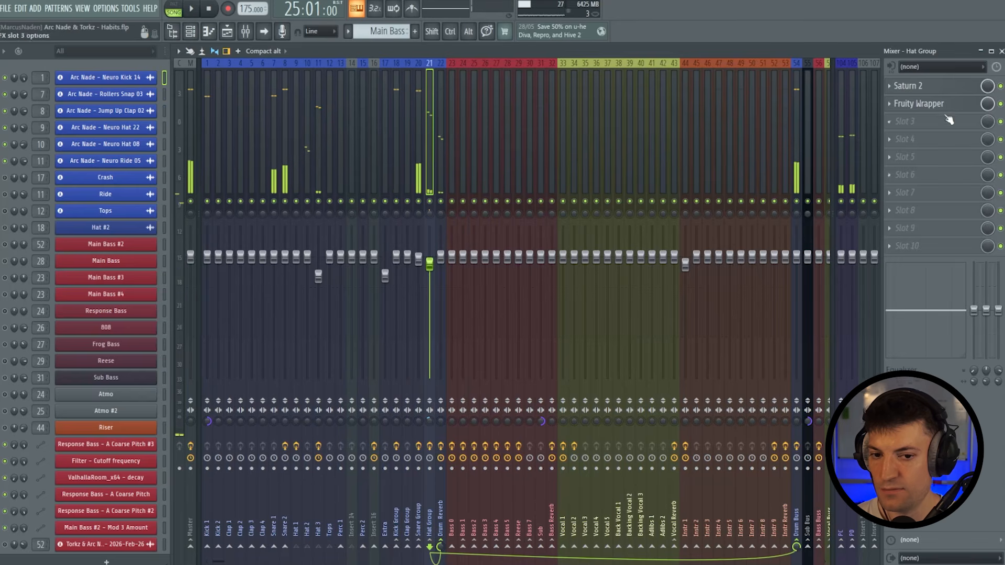
pyautogui.press('space')
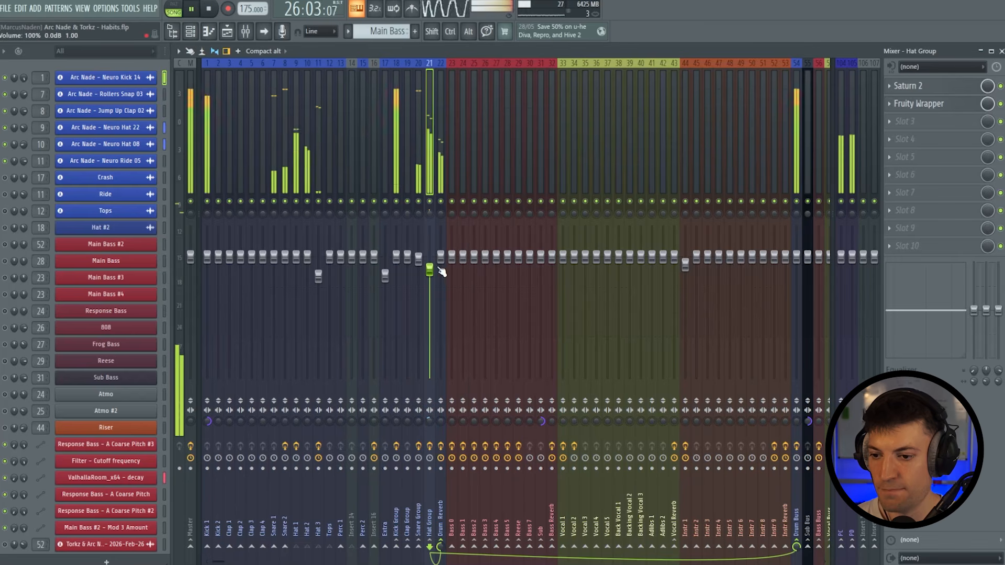
# Step: Return to the playlist with the drop's lower drum tracks in view and unmute the Crash channel
pyautogui.click(1001, 51)
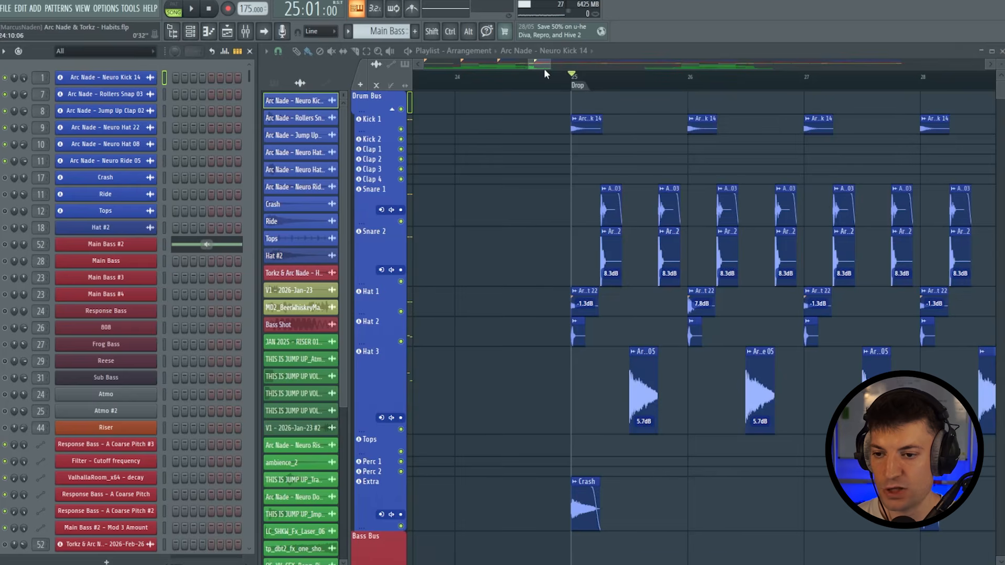
pyautogui.moveTo(550, 64); pyautogui.dragTo(559, 65)
pyautogui.scroll(-4, 608, 405)
pyautogui.scroll(-1, 595, 397)
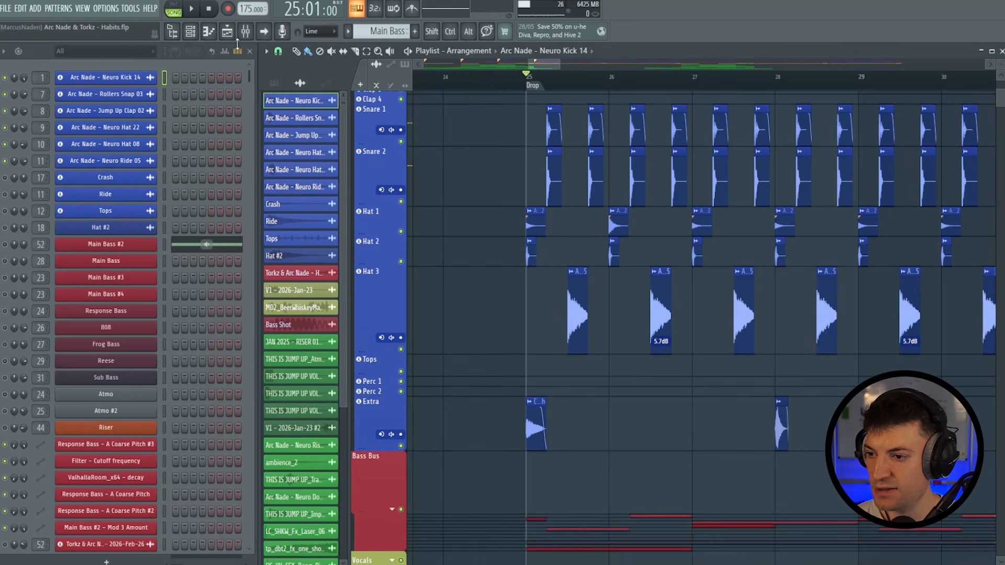
pyautogui.click(6, 178)
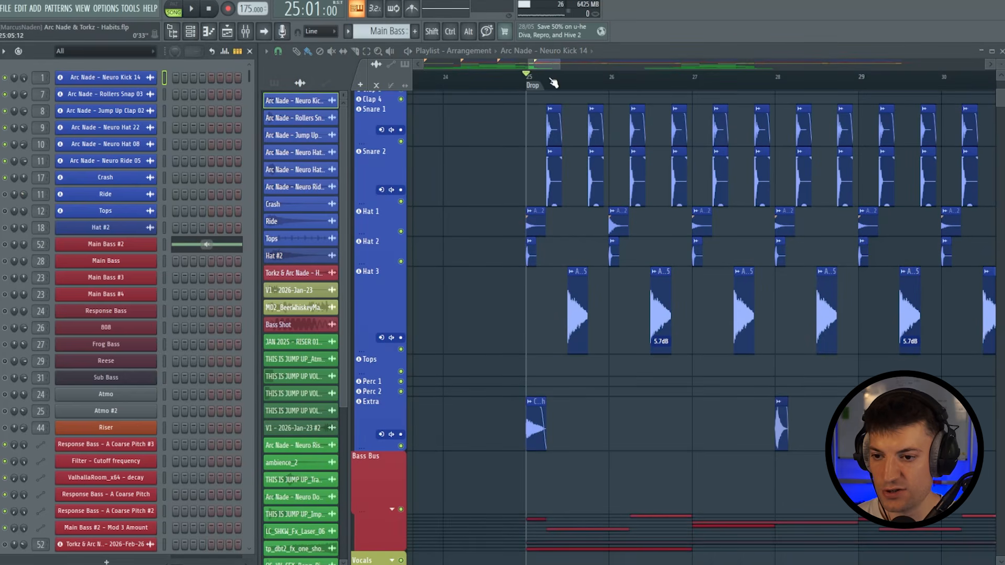
# Step: Play the drop with the mixer shown and check the level of the Extra track
pyautogui.press('F9')
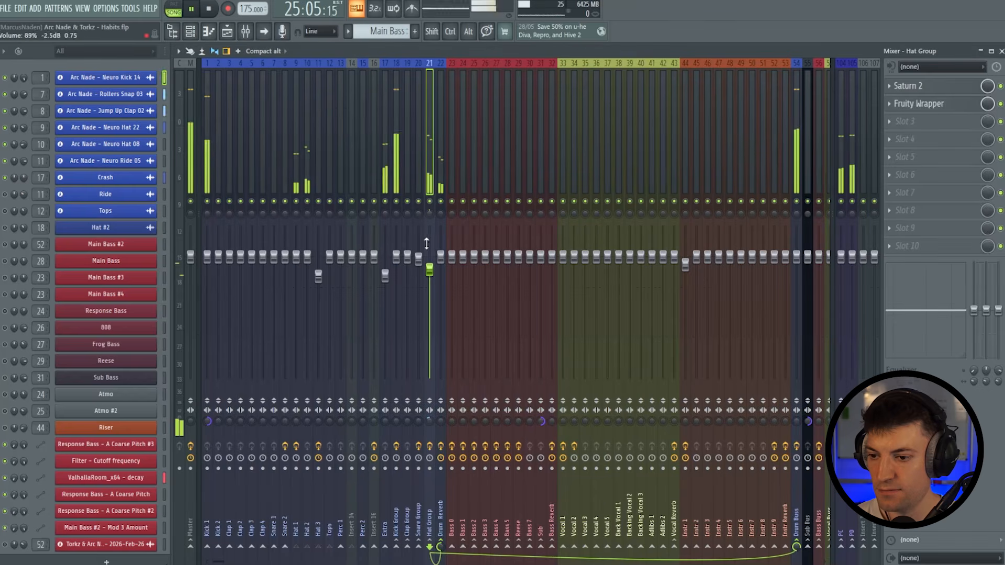
pyautogui.click(385, 163)
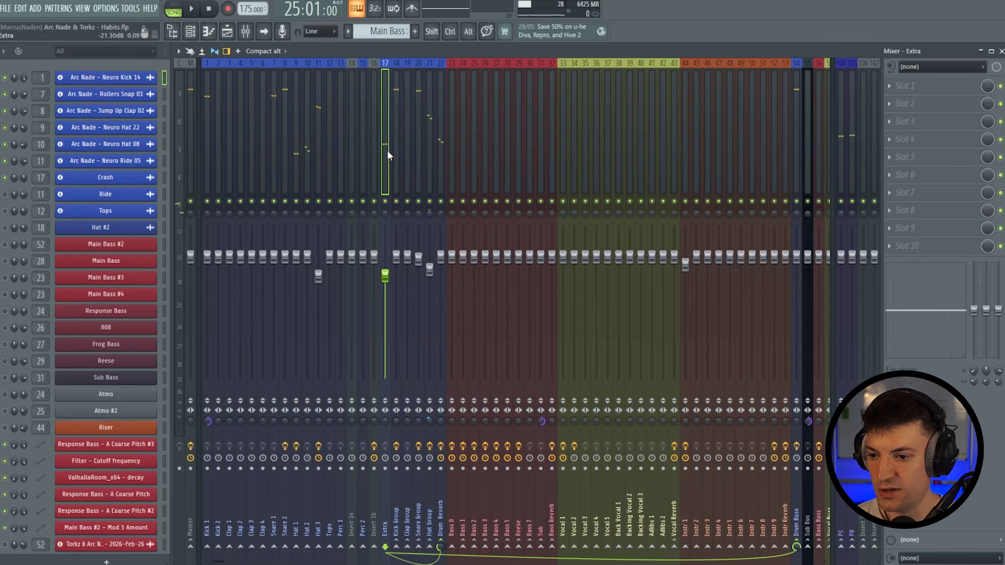
pyautogui.press('space')
pyautogui.press('space')
pyautogui.press('space')
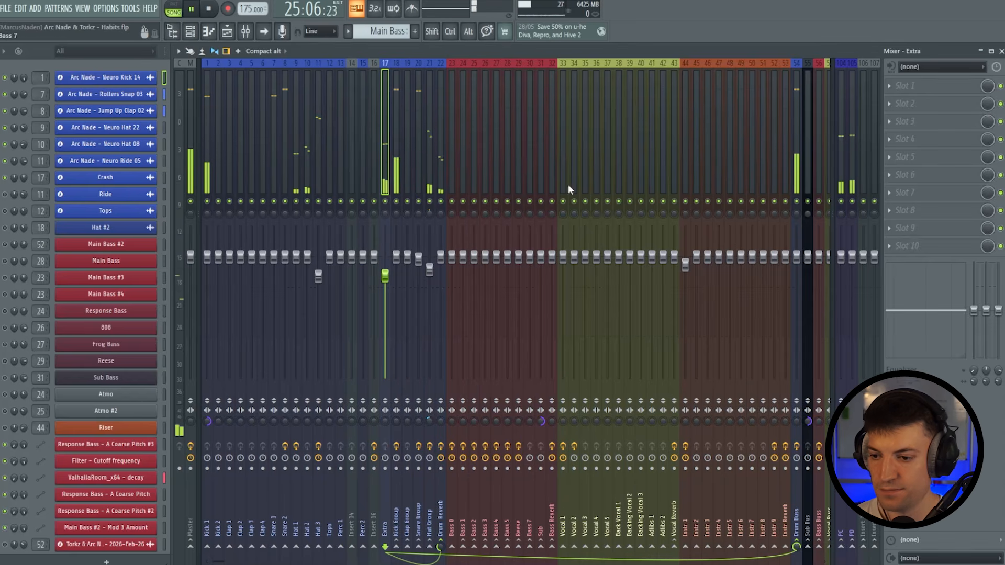
pyautogui.press('space')
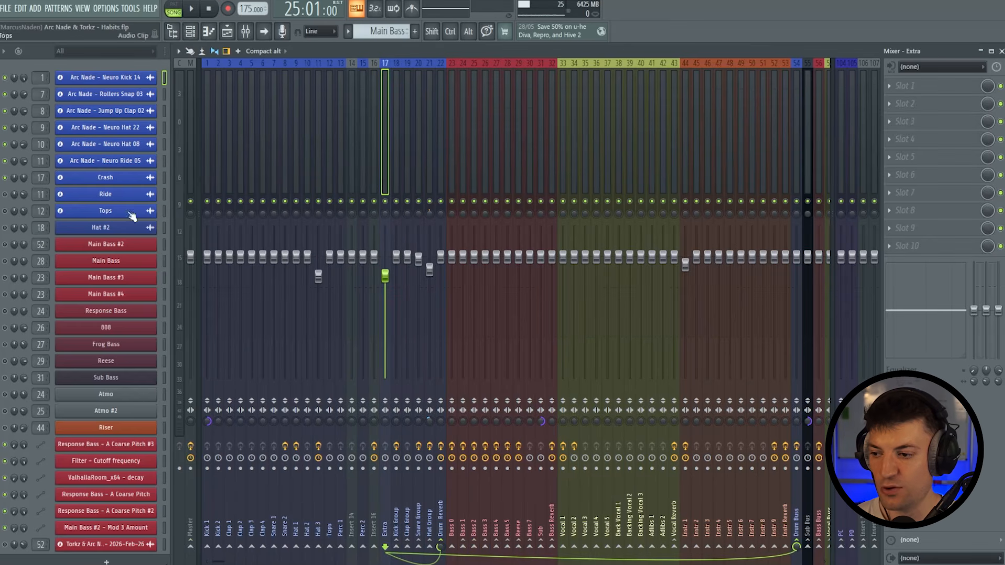
# Step: Unmute the Ride channel, change the playlist's grid snap and set the play position to 32:09, just before the Ride clip
pyautogui.click(1000, 51)
pyautogui.moveTo(557, 64); pyautogui.dragTo(570, 64)
pyautogui.click(6, 194)
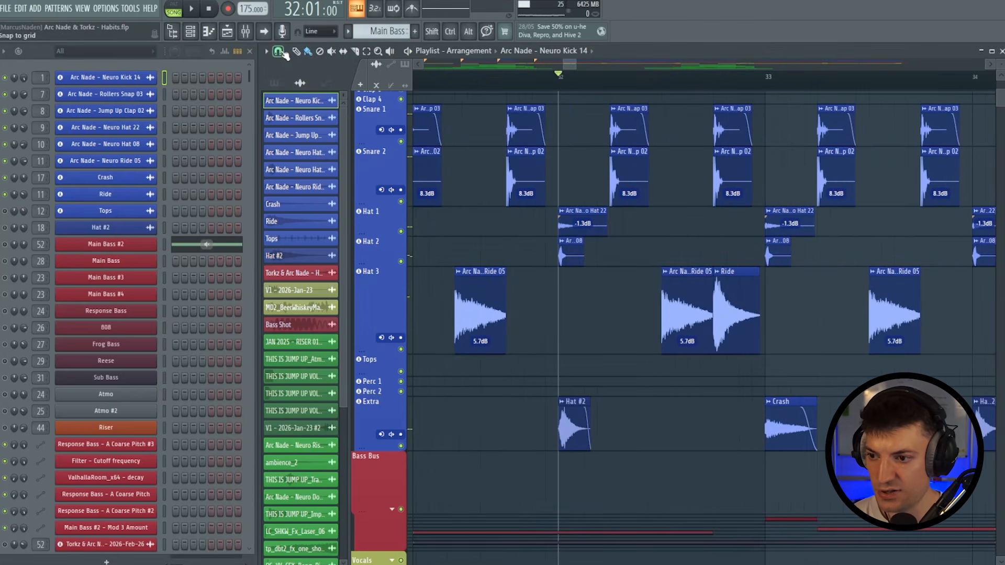
pyautogui.click(278, 51)
pyautogui.click(293, 156)
pyautogui.moveTo(676, 78); pyautogui.dragTo(663, 86)
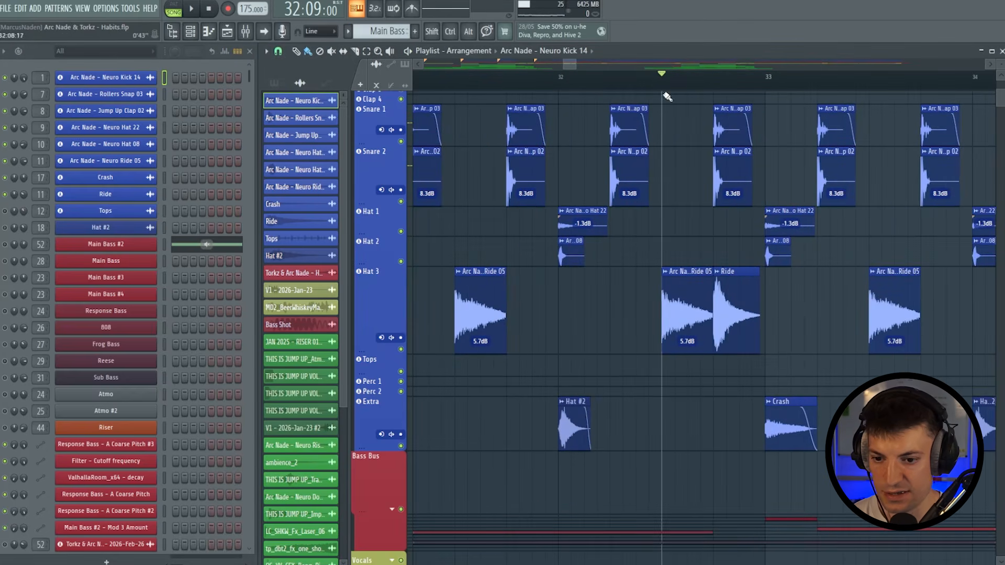
# Step: Play the Ride section with the Hat 3 mixer track selected and inspect that track's Fruity Parametric EQ 2
pyautogui.press('F9')
pyautogui.click(318, 157)
pyautogui.press('space')
pyautogui.click(935, 246)
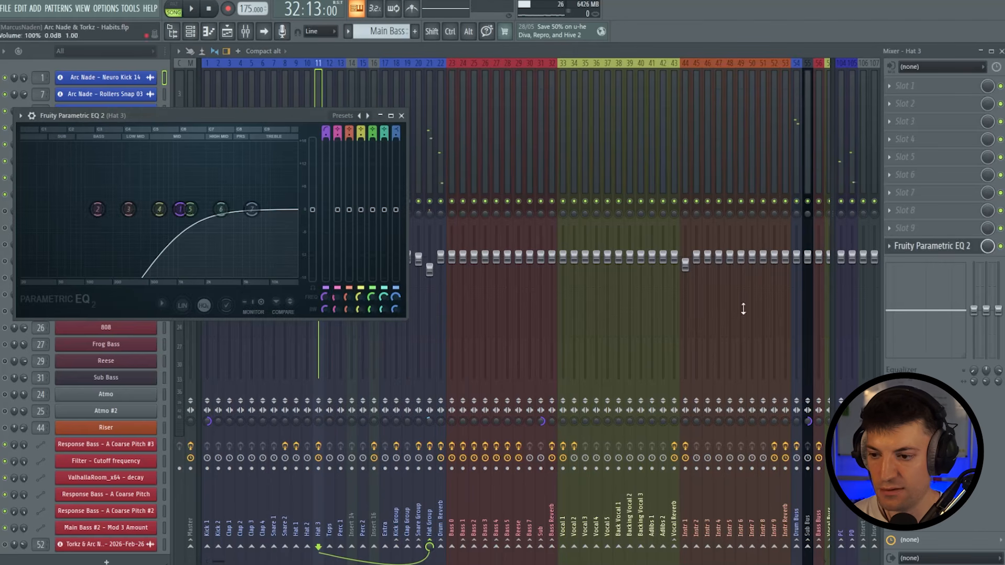
pyautogui.click(402, 115)
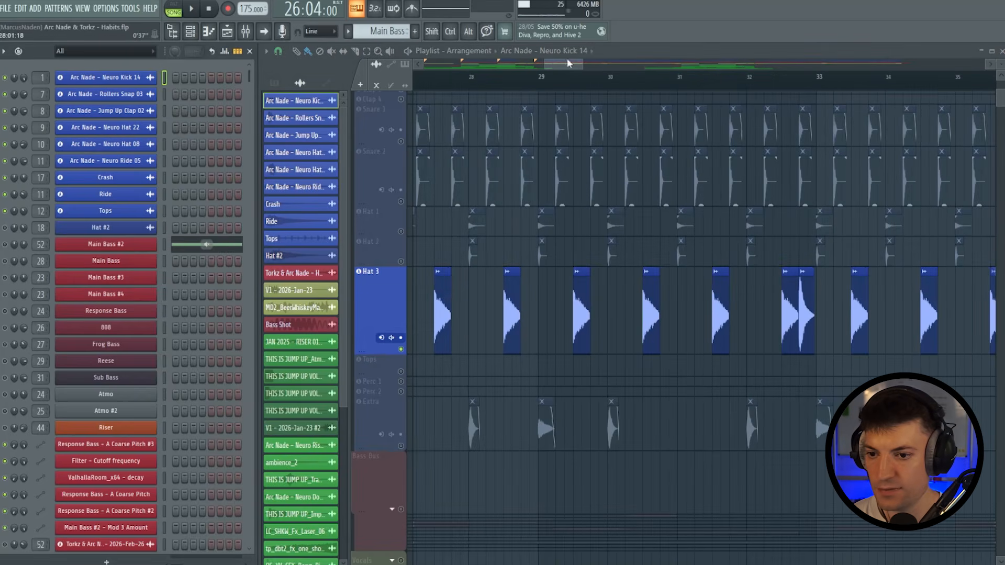
# Step: Set the play position to bar 41, just before the Tops clips, and end the solo on the Hat 3 playlist track
pyautogui.moveTo(587, 72); pyautogui.dragTo(631, 73)
pyautogui.moveTo(542, 78); pyautogui.dragTo(551, 77)
pyautogui.rightClick(401, 349)
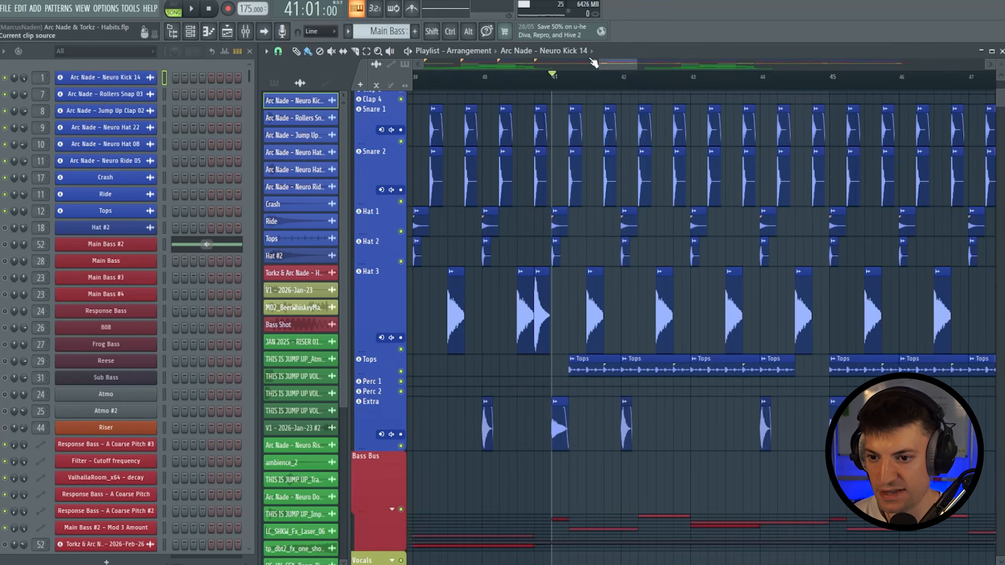
# Step: Play from bar 41 with the mixer shown and check the Tops track's level in the mix and soloed
pyautogui.press('space')
pyautogui.press('F9')
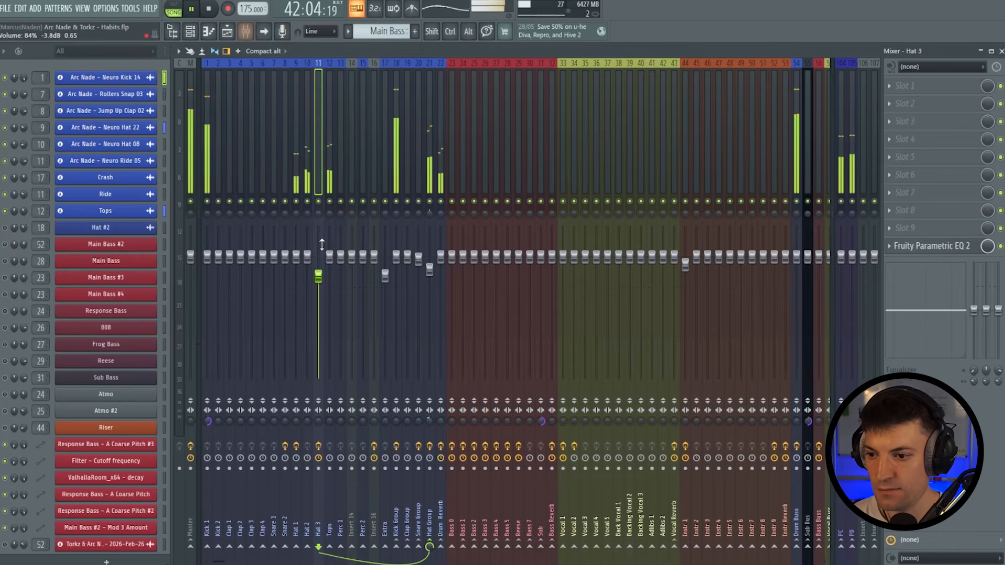
pyautogui.click(332, 168)
pyautogui.press('space')
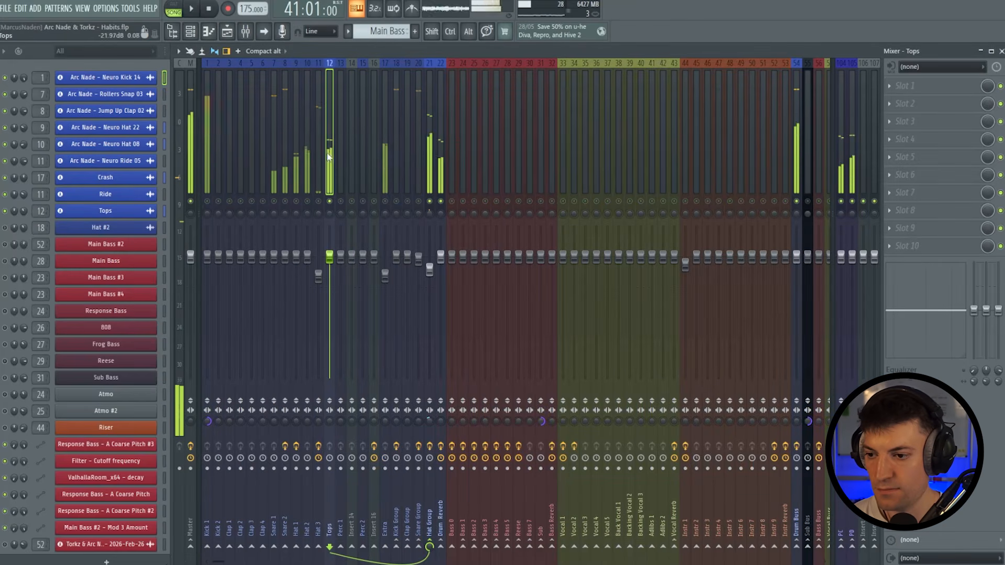
pyautogui.press('space')
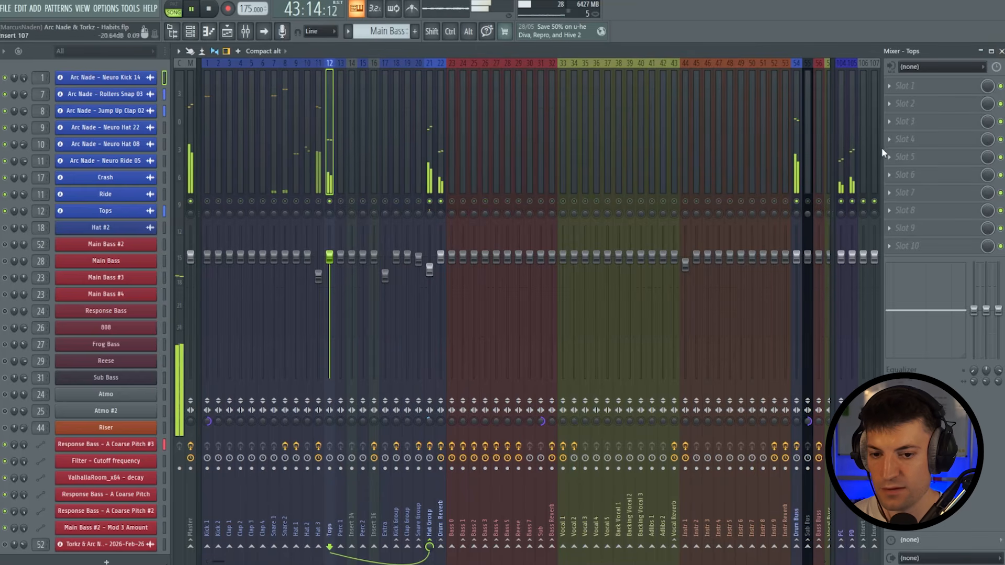
pyautogui.press('space')
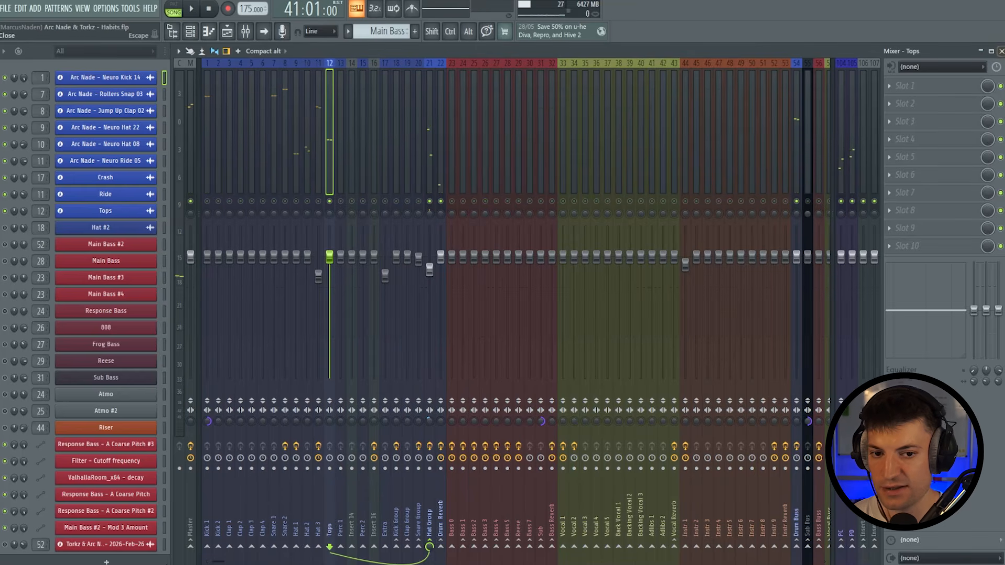
# Step: Play the playlist from bar 40 to hear the Hat #2 clip on the Extra track together with the other drums
pyautogui.click(1001, 51)
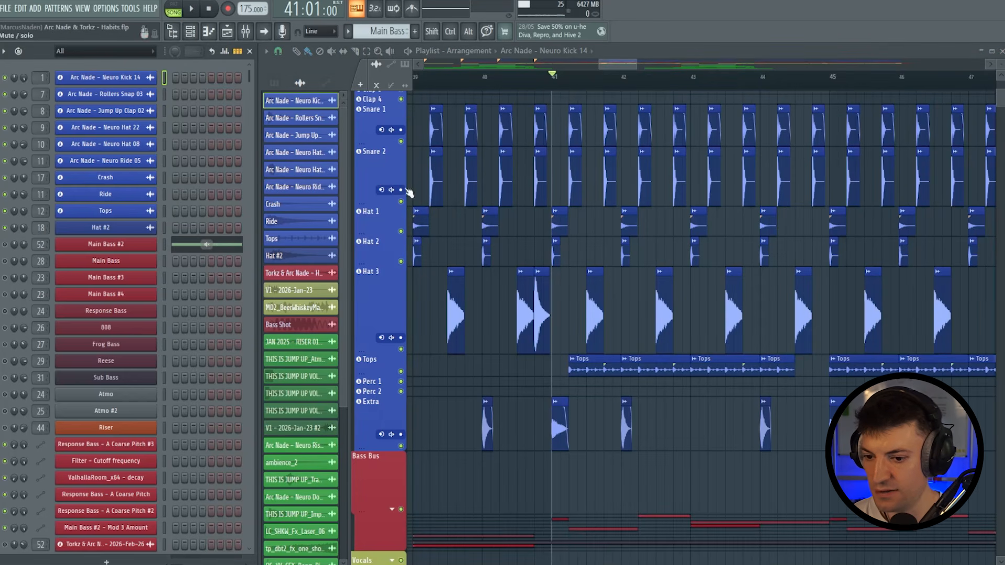
pyautogui.scroll(4, 483, 82)
pyautogui.scroll(-2, 568, 84)
pyautogui.moveTo(511, 85); pyautogui.dragTo(518, 85)
pyautogui.scroll(3, 519, 86)
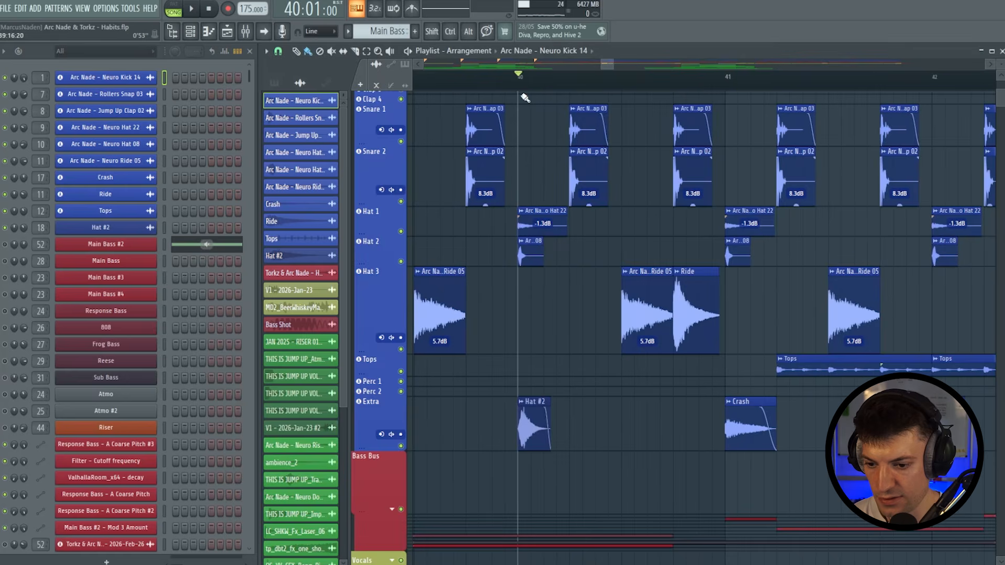
pyautogui.keyDown('ctrl'); pyautogui.click(401, 446); pyautogui.keyUp('ctrl')
pyautogui.keyDown('ctrl'); pyautogui.click(401, 446); pyautogui.keyUp('ctrl')
pyautogui.press('space')
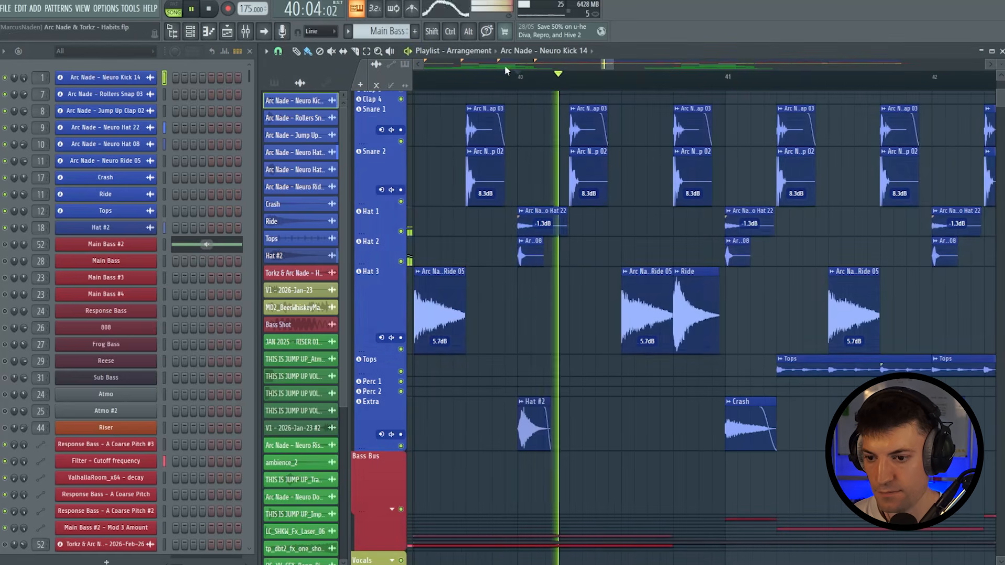
pyautogui.scroll(-3, 518, 79)
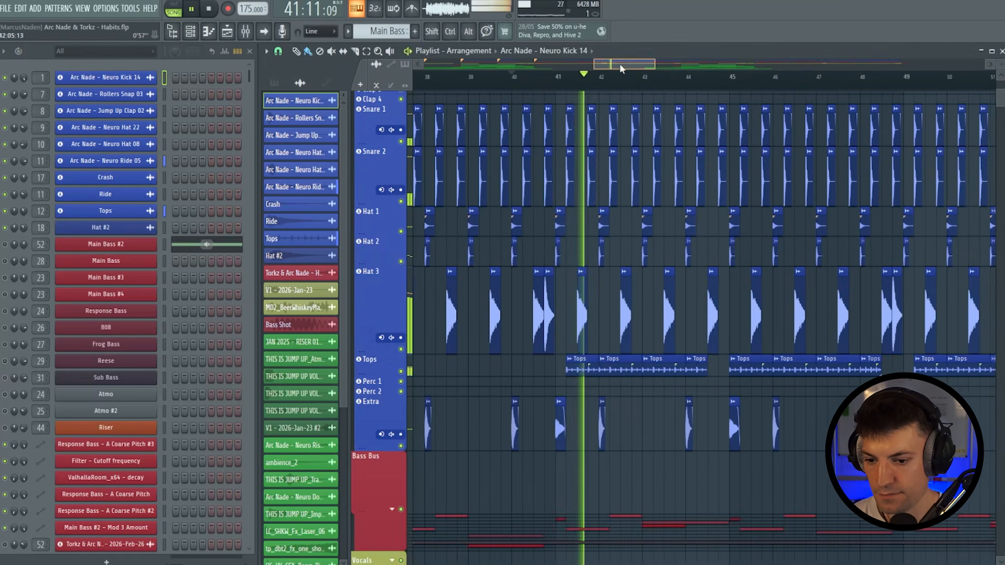
pyautogui.press('space')
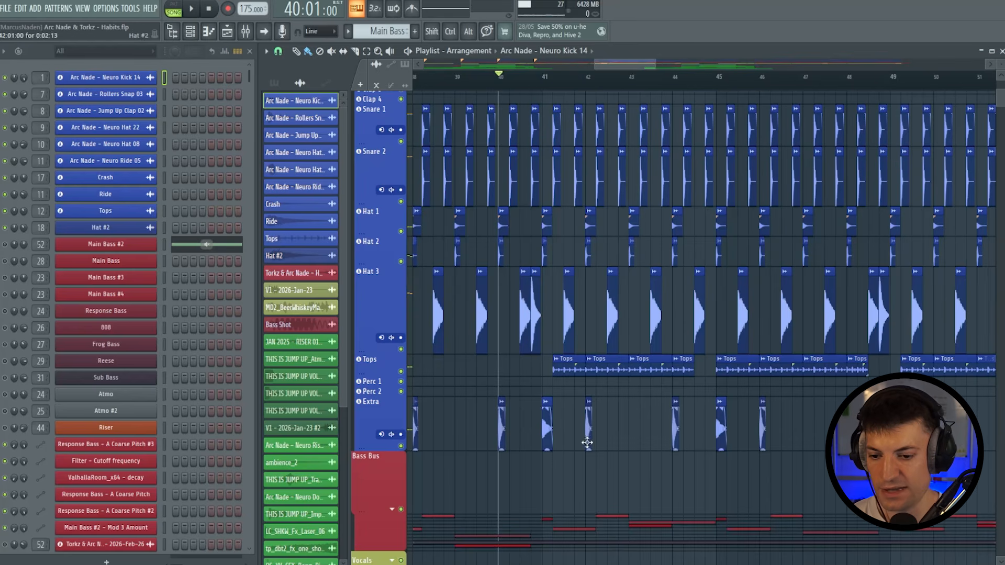
# Step: Play the arrangement from just before the Build Up marker at bar 17 to hear its hats
pyautogui.moveTo(617, 67); pyautogui.dragTo(546, 67)
pyautogui.click(640, 79)
pyautogui.moveTo(552, 66)
pyautogui.mouseDown()
pyautogui.moveTo(640, 83)
pyautogui.moveTo(590, 70)
pyautogui.moveTo(423, 69)
pyautogui.moveTo(562, 76)
pyautogui.moveTo(587, 63)
pyautogui.moveTo(568, 80)
pyautogui.moveTo(460, 89)
pyautogui.mouseUp()
pyautogui.click(497, 77)
pyautogui.scroll(1, 497, 77)
pyautogui.press('space')
pyautogui.scroll(4, 594, 77)
pyautogui.scroll(2, 517, 82)
pyautogui.scroll(-5, 511, 81)
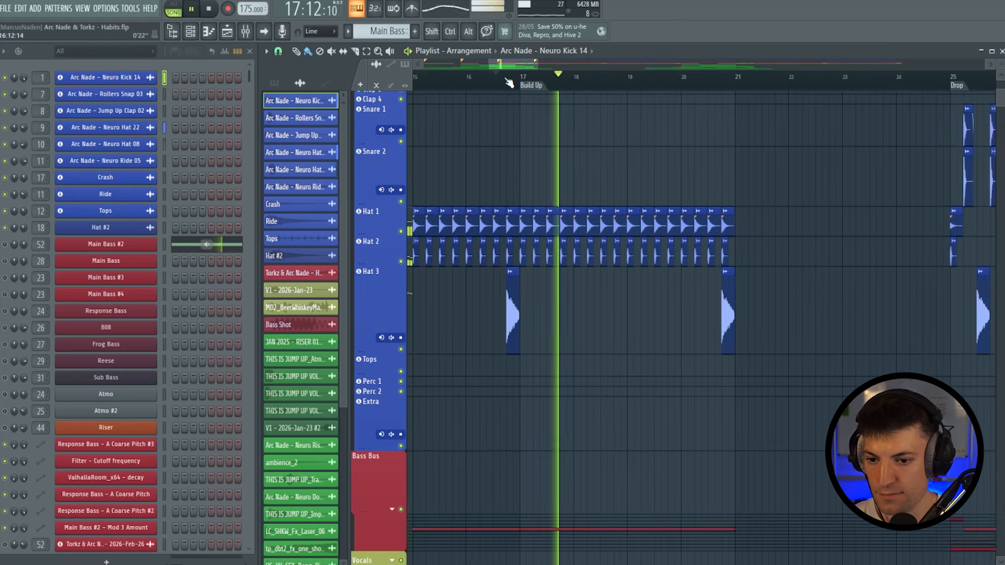
pyautogui.press('space')
# Step: Return the play position to the Drop marker at bar 25 and bring the full set of drum tracks into view
pyautogui.scroll(2, 554, 158)
pyautogui.click(544, 82)
pyautogui.press('space')
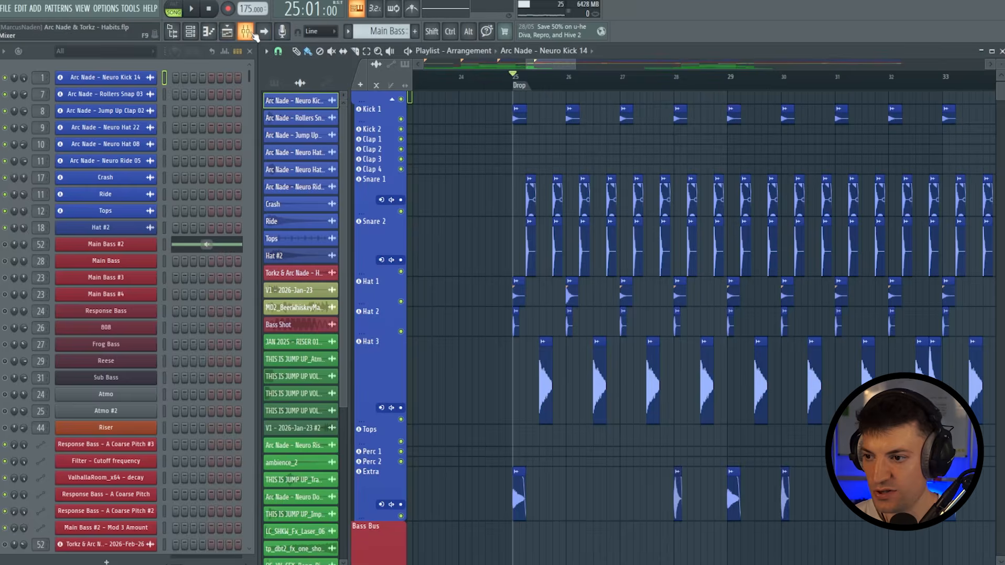
# Step: Open the mixer and inspect the Kick 1, Kick Group and Drum Buss tracks
pyautogui.click(228, 32)
pyautogui.click(363, 137)
pyautogui.click(438, 151)
pyautogui.click(207, 163)
pyautogui.click(396, 157)
pyautogui.moveTo(411, 159); pyautogui.dragTo(693, 141)
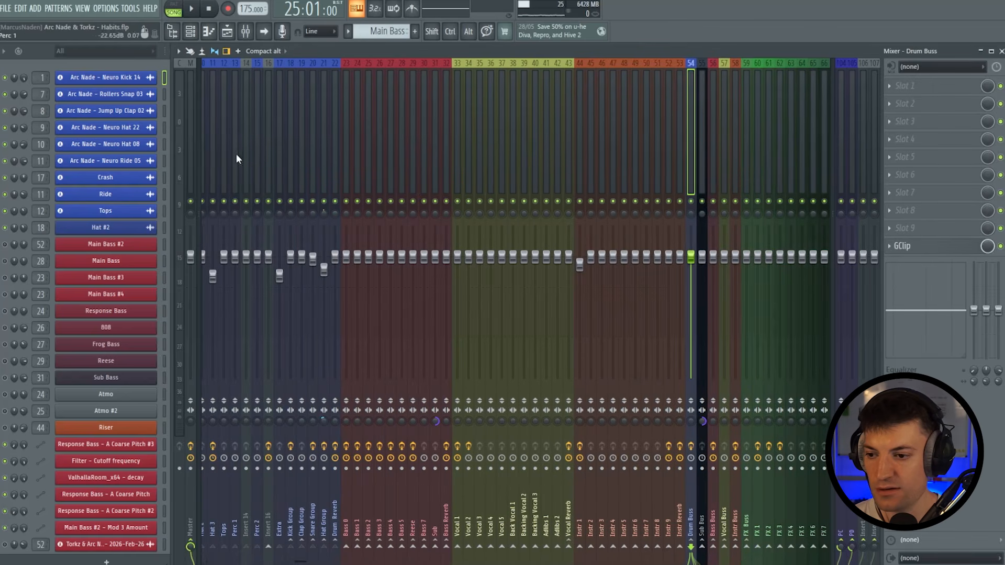
# Step: Open GClip on the Drum Buss track, set its gain to 0.0 dB and play the drop
pyautogui.press('space')
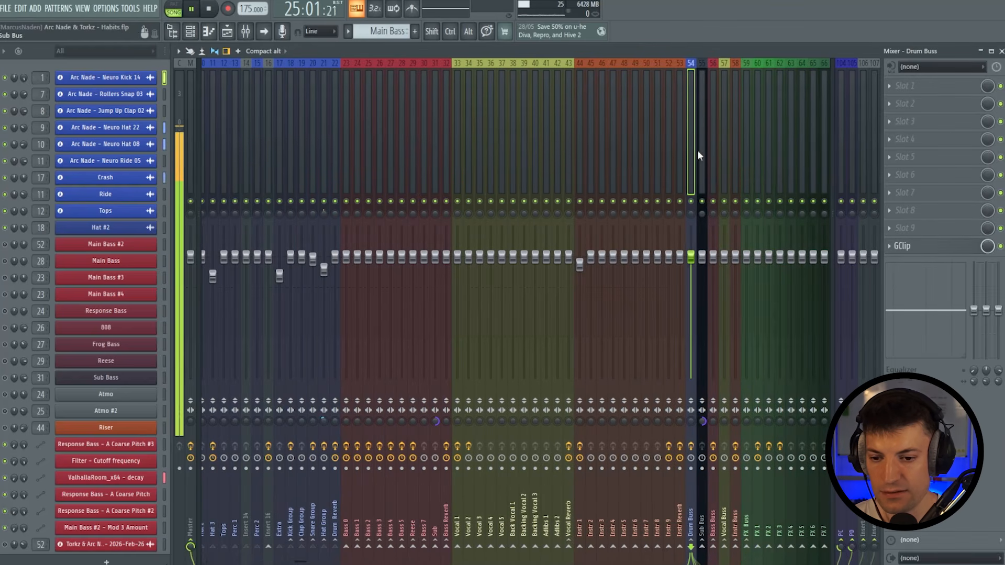
pyautogui.press('space')
pyautogui.click(911, 246)
pyautogui.moveTo(130, 175); pyautogui.dragTo(400, 149)
pyautogui.moveTo(372, 316); pyautogui.dragTo(370, 486)
pyautogui.press('space')
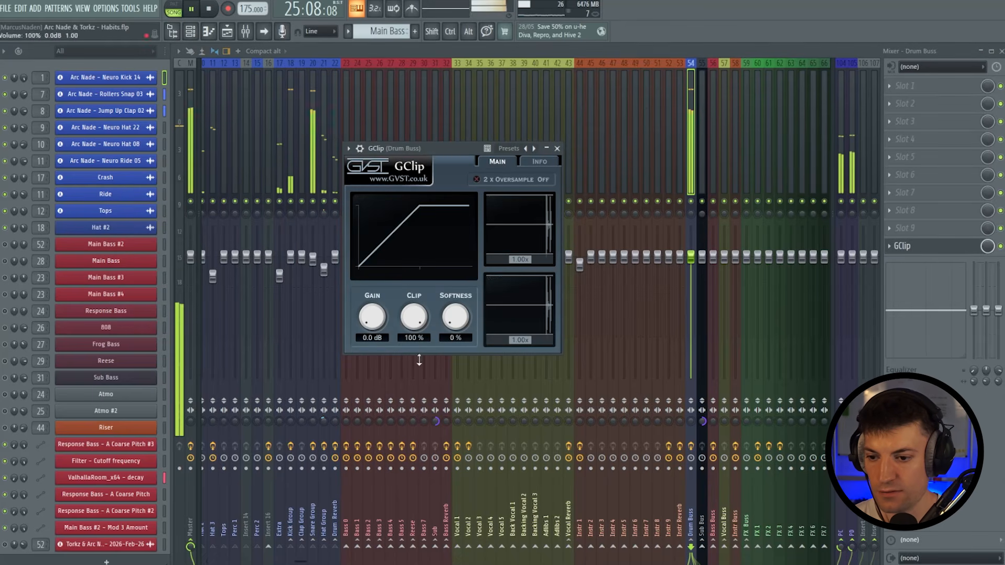
pyautogui.press('space')
# Step: Raise the Drum Buss GClip gain to 8.0 dB and play the drop to hear heavy clipping
pyautogui.moveTo(379, 330); pyautogui.dragTo(400, 289)
pyautogui.press('space')
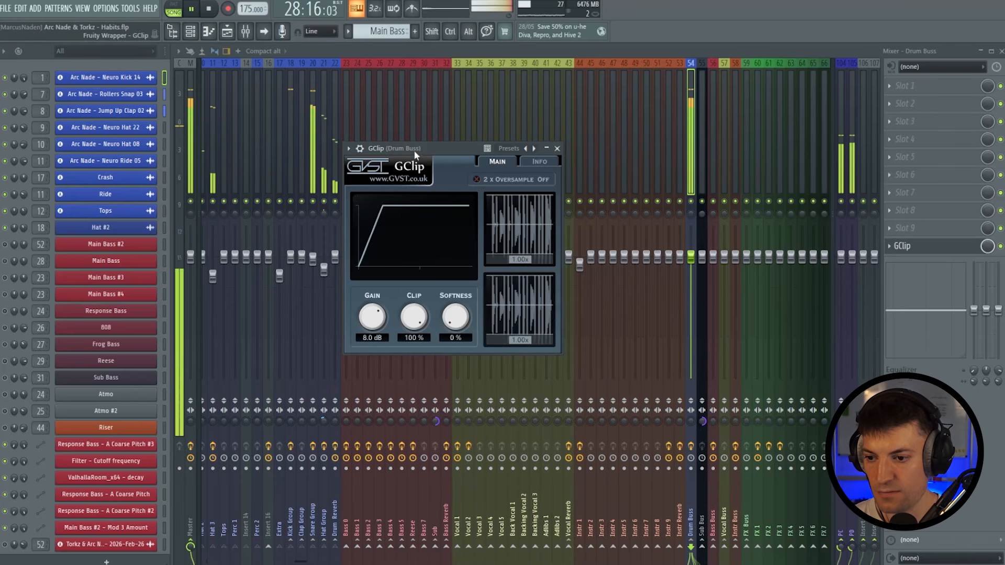
pyautogui.press('space')
# Step: Lower the Drum Buss GClip gain to 1.1 dB, check it during playback and close the plugin
pyautogui.moveTo(375, 313); pyautogui.dragTo(381, 328)
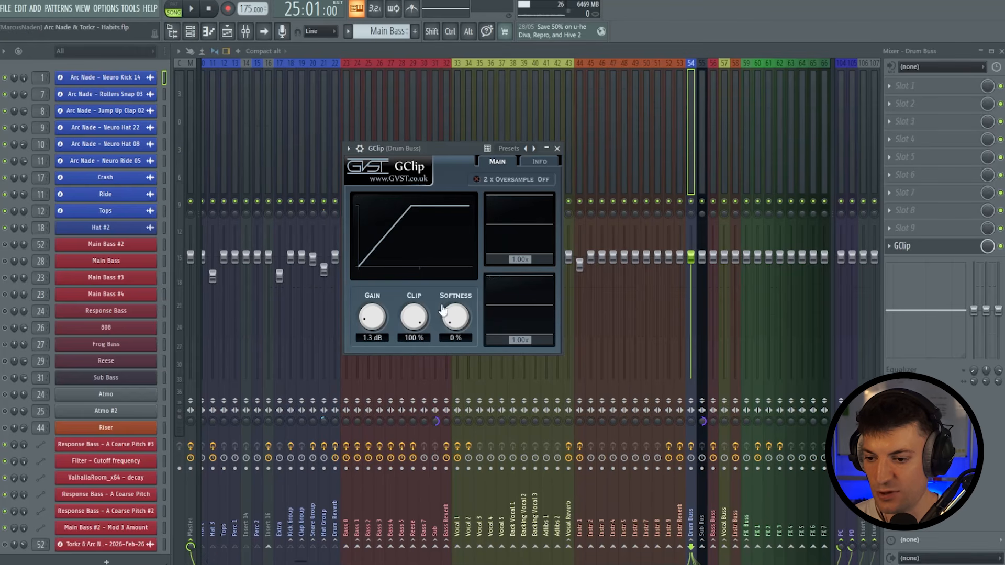
pyautogui.press('space')
pyautogui.moveTo(381, 331); pyautogui.dragTo(382, 331)
pyautogui.press('space')
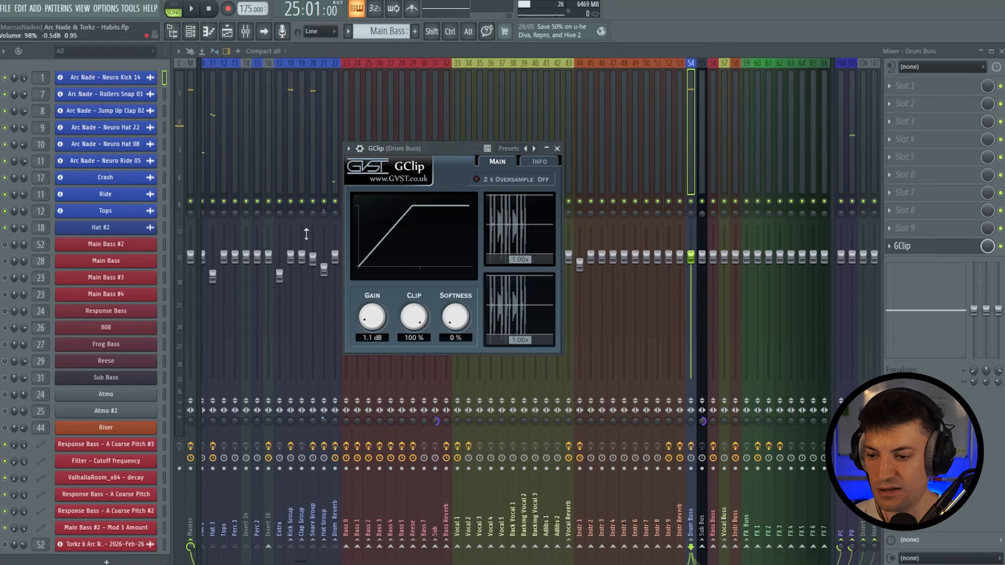
pyautogui.click(557, 148)
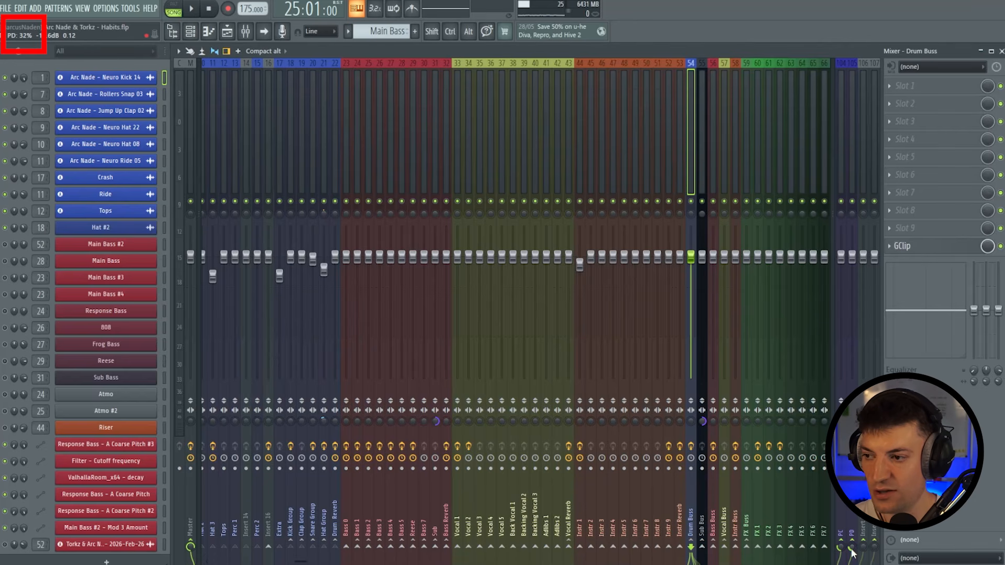
# Step: Inspect the Fruity Compressor settings on the PC mixer track and close the plugin
pyautogui.click(841, 105)
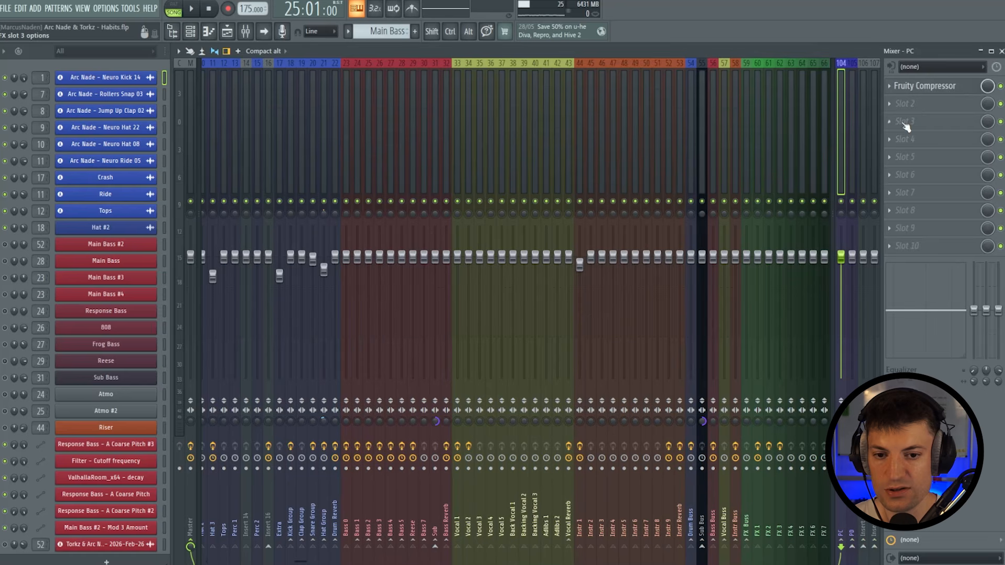
pyautogui.click(925, 85)
pyautogui.moveTo(171, 94); pyautogui.dragTo(510, 89)
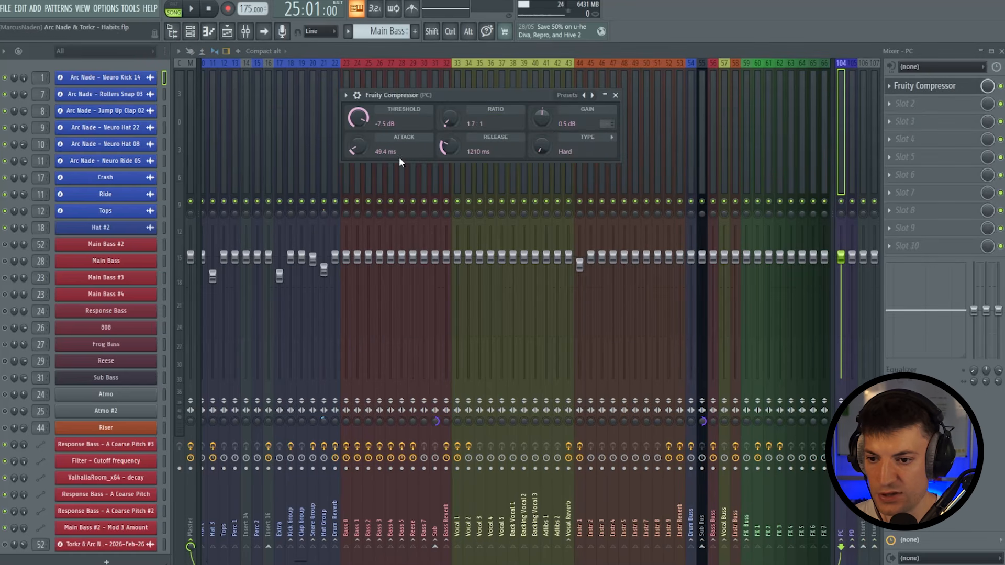
pyautogui.click(602, 96)
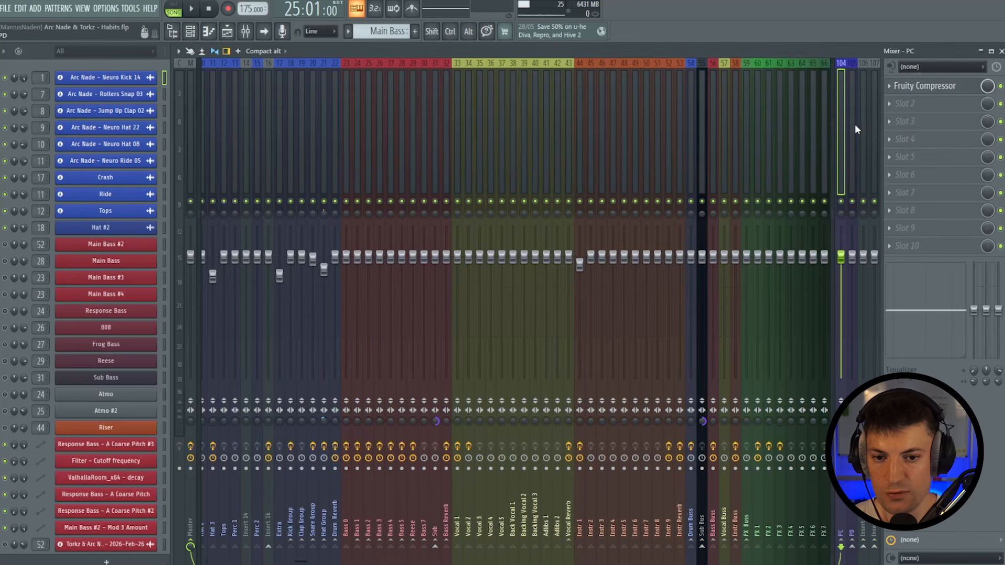
# Step: Inspect the Fruity Fast Dist settings on the PD mixer track and close the plugin
pyautogui.click(855, 124)
pyautogui.click(919, 86)
pyautogui.moveTo(152, 130); pyautogui.dragTo(560, 112)
pyautogui.click(639, 109)
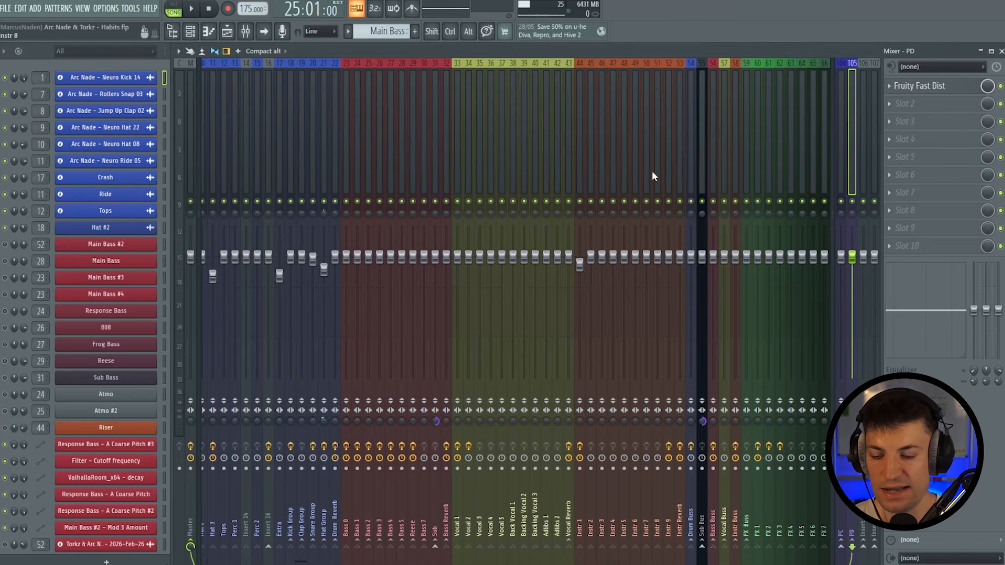
# Step: Step through the PC, PD and Drum Buss mixer tracks to review the parallel processing chain
pyautogui.click(689, 132)
pyautogui.click(838, 108)
pyautogui.click(853, 119)
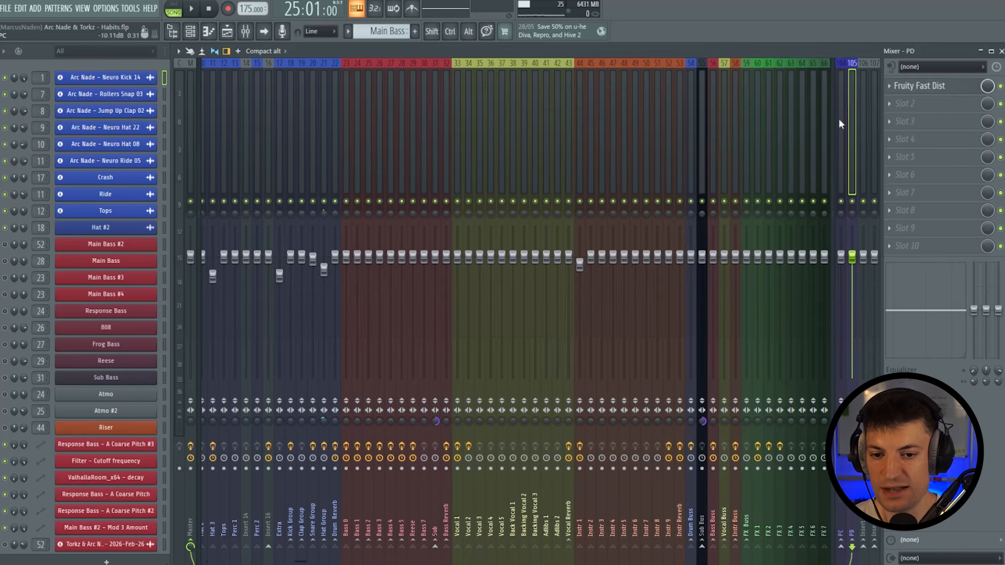
pyautogui.click(839, 122)
pyautogui.click(687, 119)
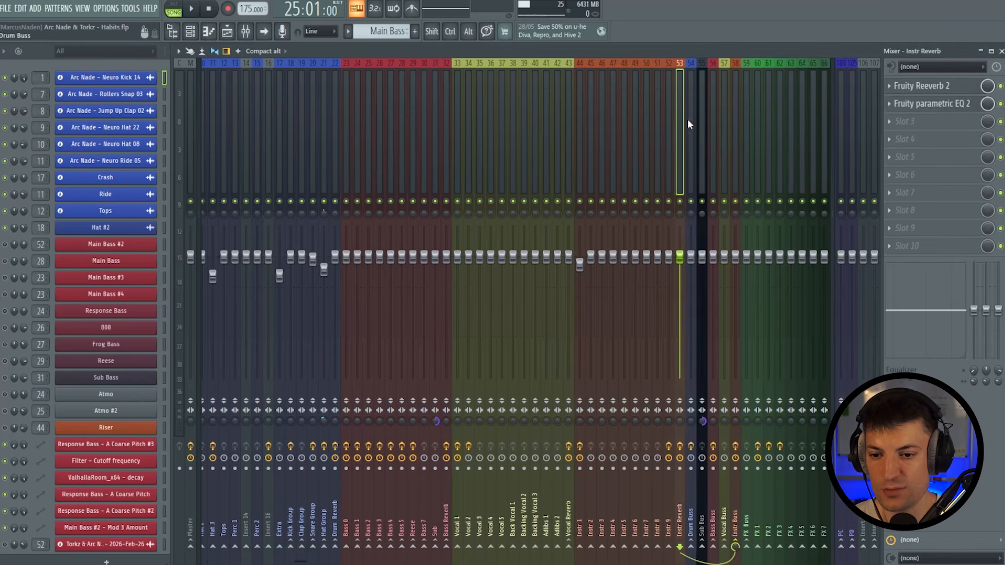
# Step: Play the drop from bar 25 to watch the PC and PD levels beside the Drum Buss
pyautogui.press('space')
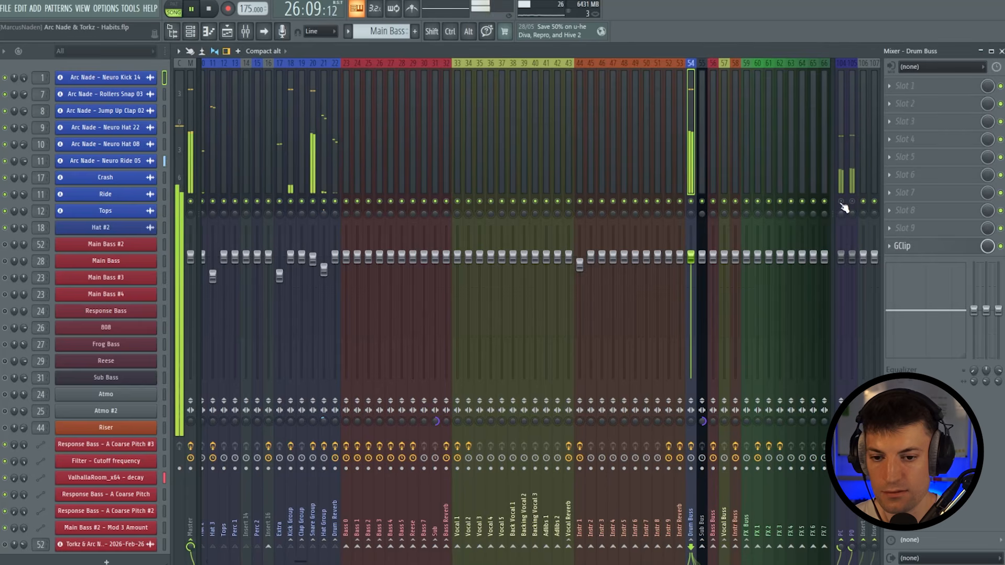
pyautogui.press('space')
pyautogui.press('space')
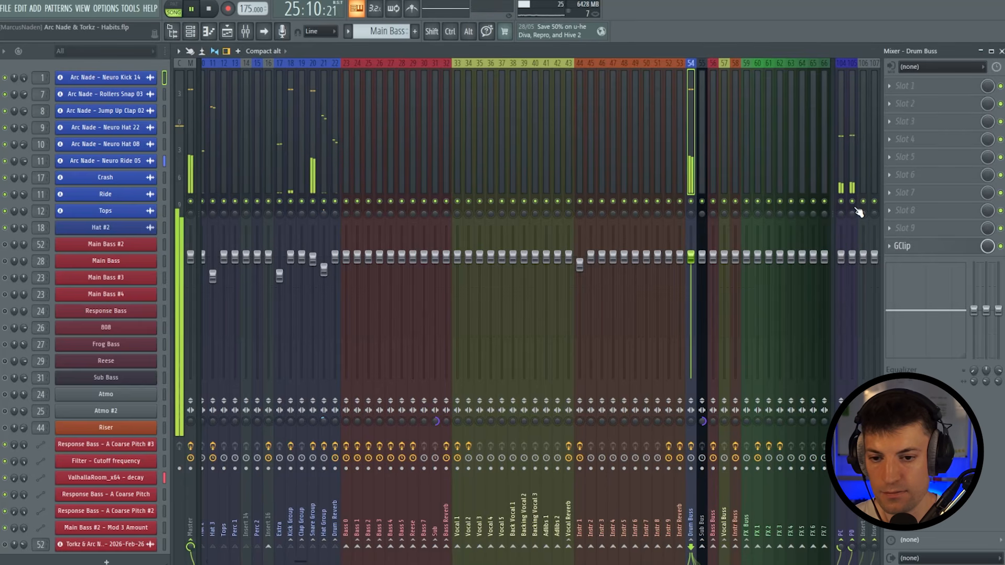
pyautogui.press('space')
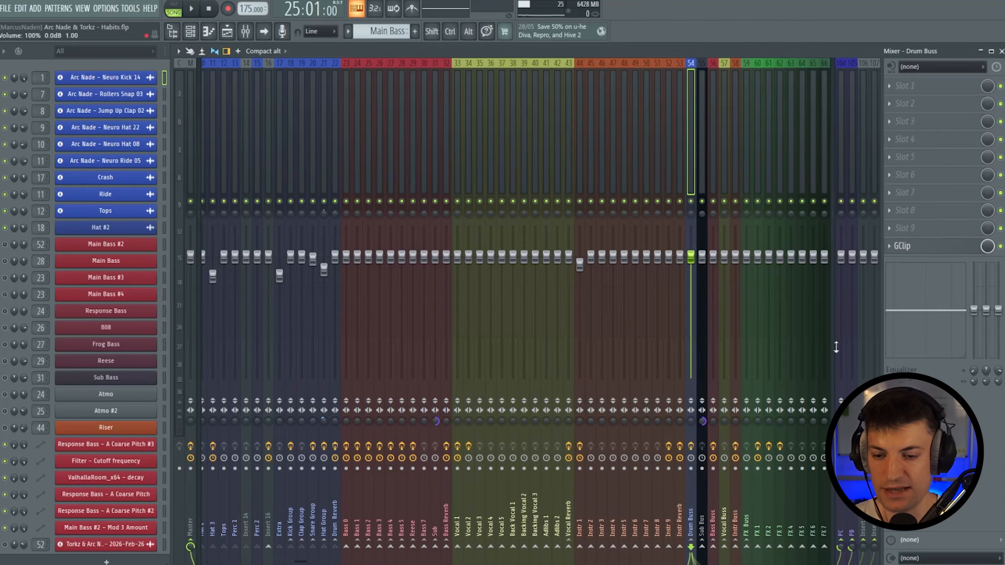
# Step: Measure the drums' loudness during the drop with Youlean Loudness Meter 2 on the Master track, and close the meter
pyautogui.click(193, 138)
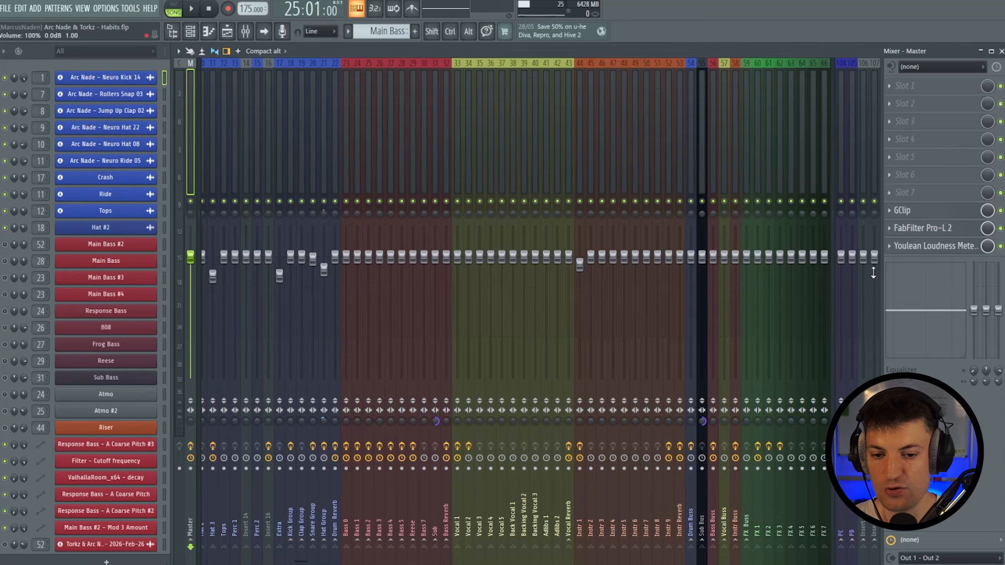
pyautogui.click(688, 156)
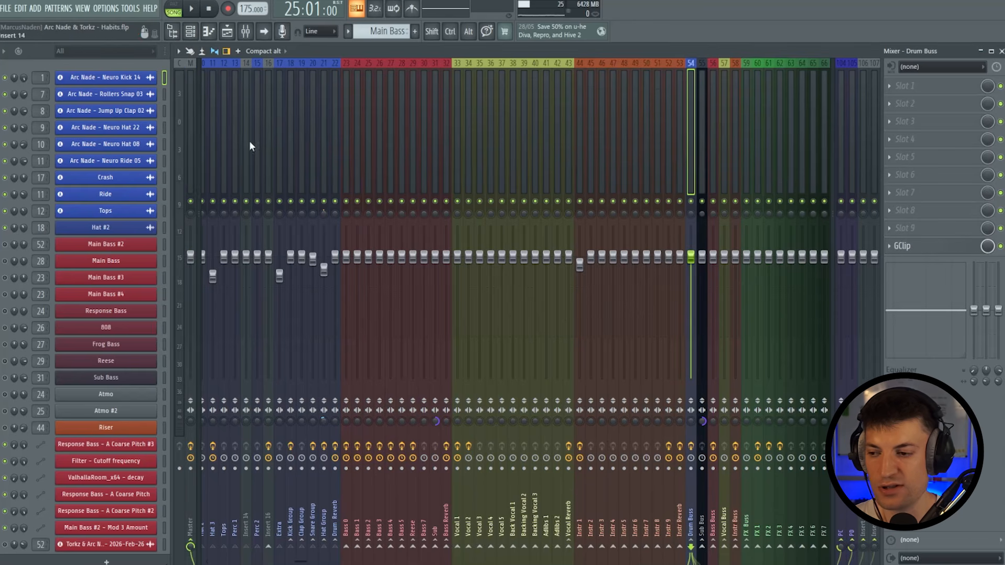
pyautogui.click(188, 138)
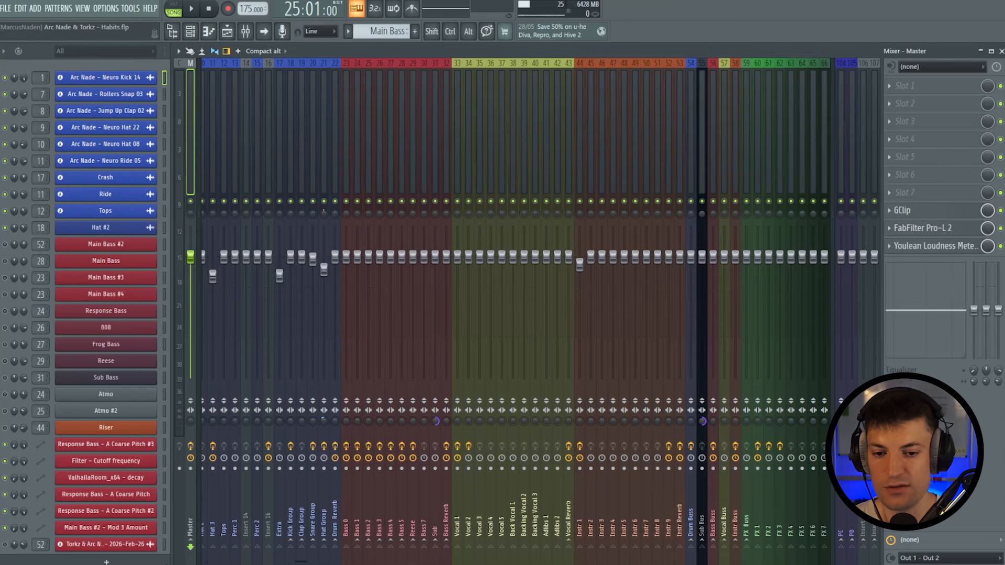
pyautogui.click(933, 253)
pyautogui.moveTo(439, 107); pyautogui.dragTo(447, 98)
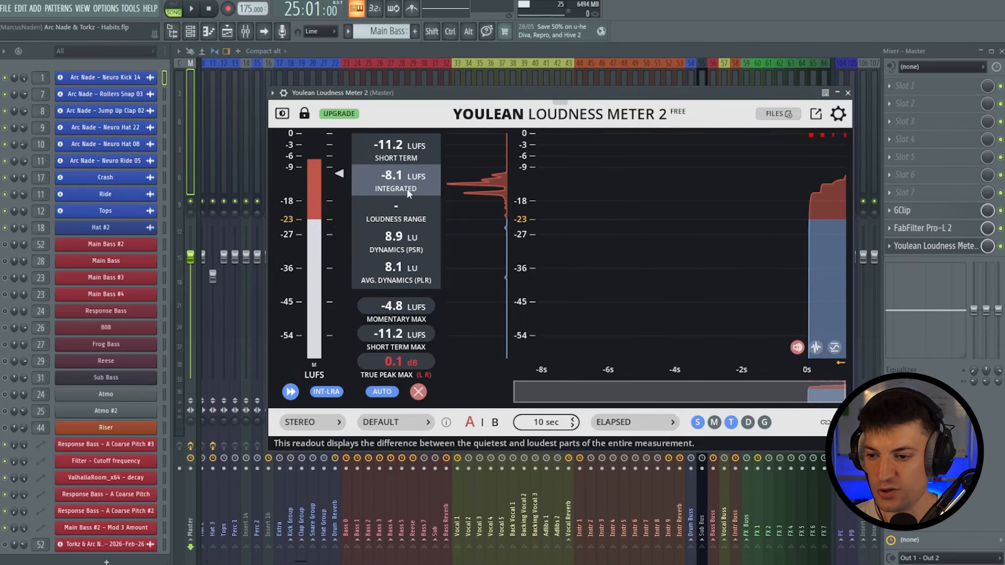
pyautogui.press('space')
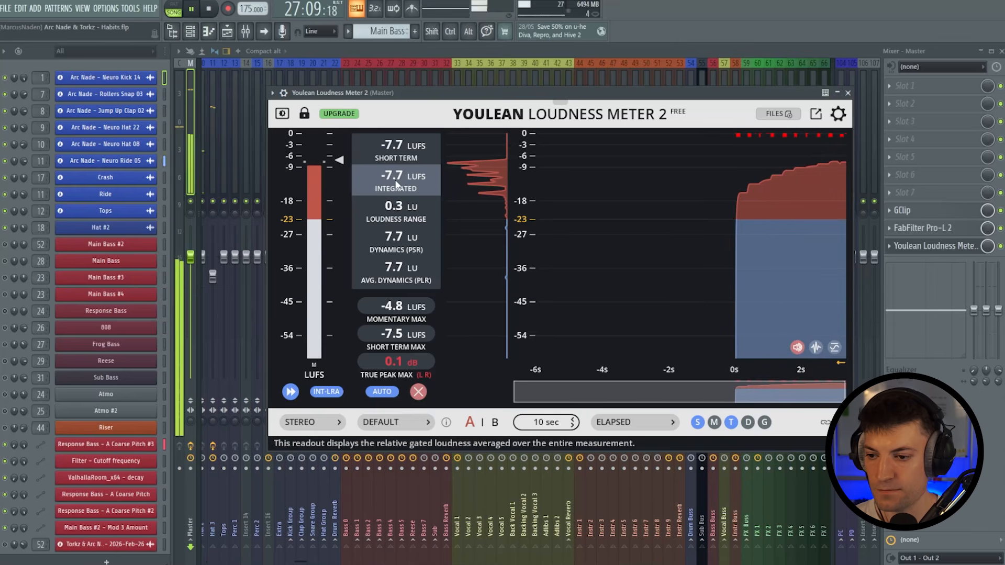
pyautogui.press('space')
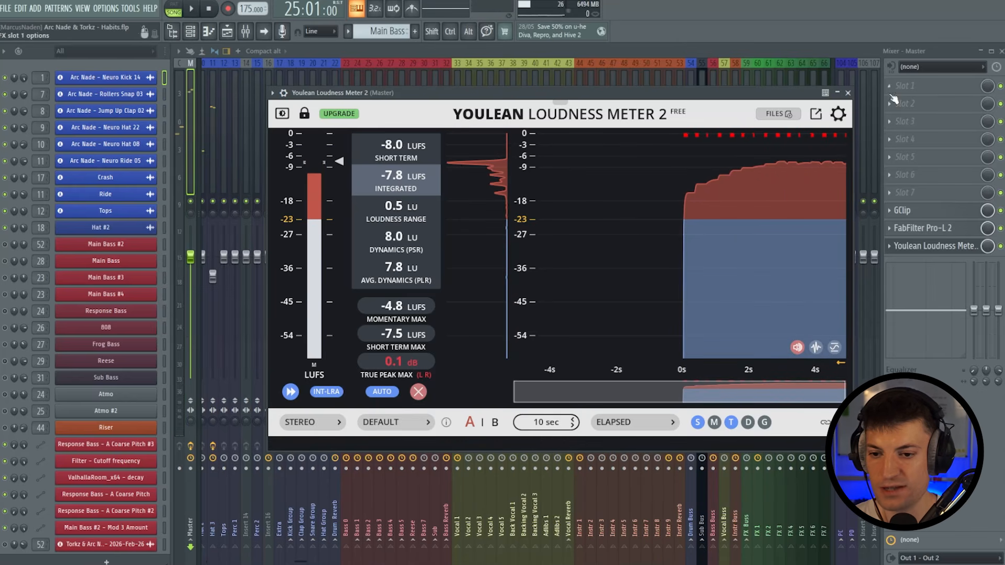
pyautogui.click(848, 92)
# Step: Lower the Hat 3 mixer level to about -5.9 dB and play the drop to check it against Hat 1
pyautogui.click(265, 145)
pyautogui.click(297, 161)
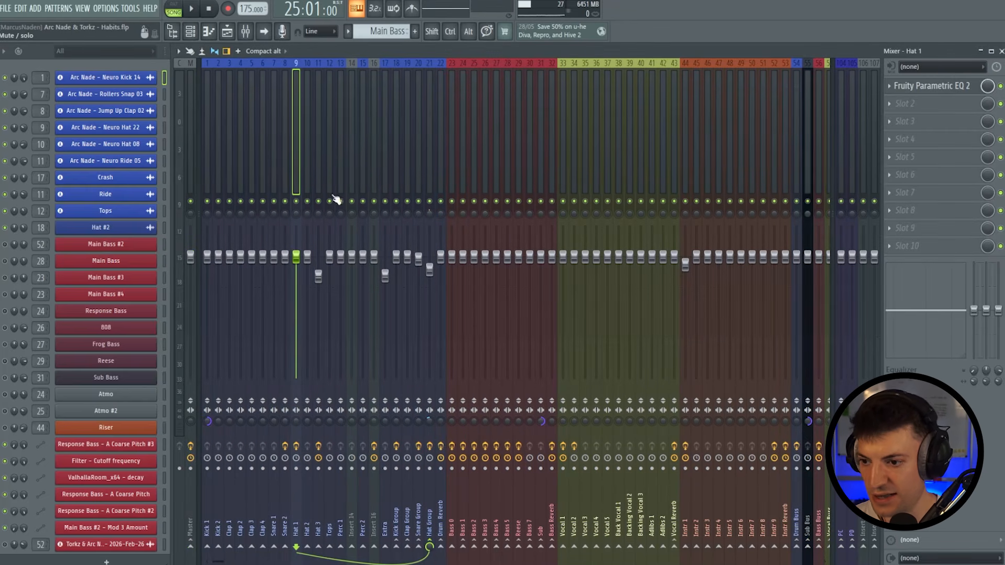
pyautogui.press('space')
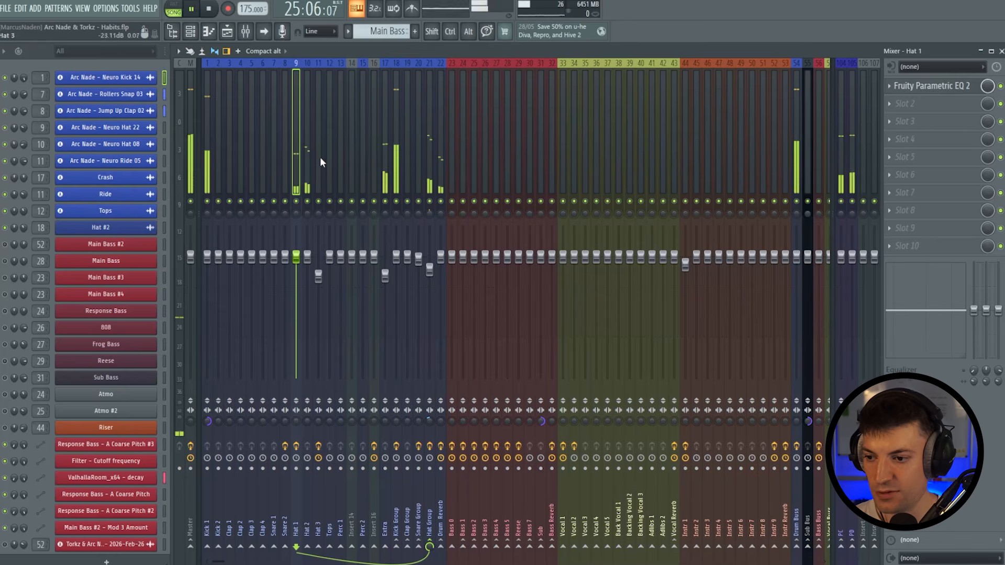
pyautogui.press('space')
pyautogui.moveTo(319, 275); pyautogui.dragTo(318, 287)
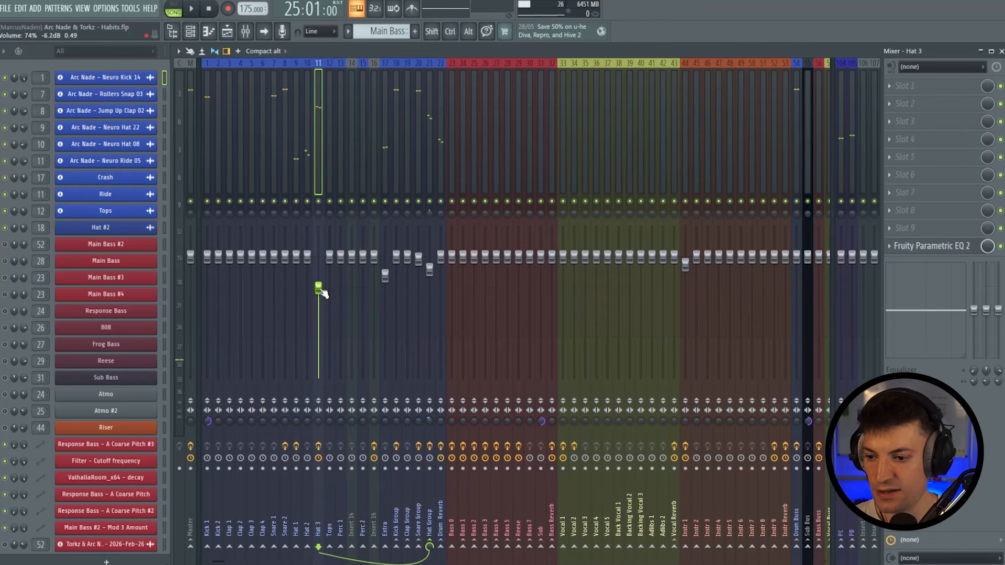
pyautogui.press('space')
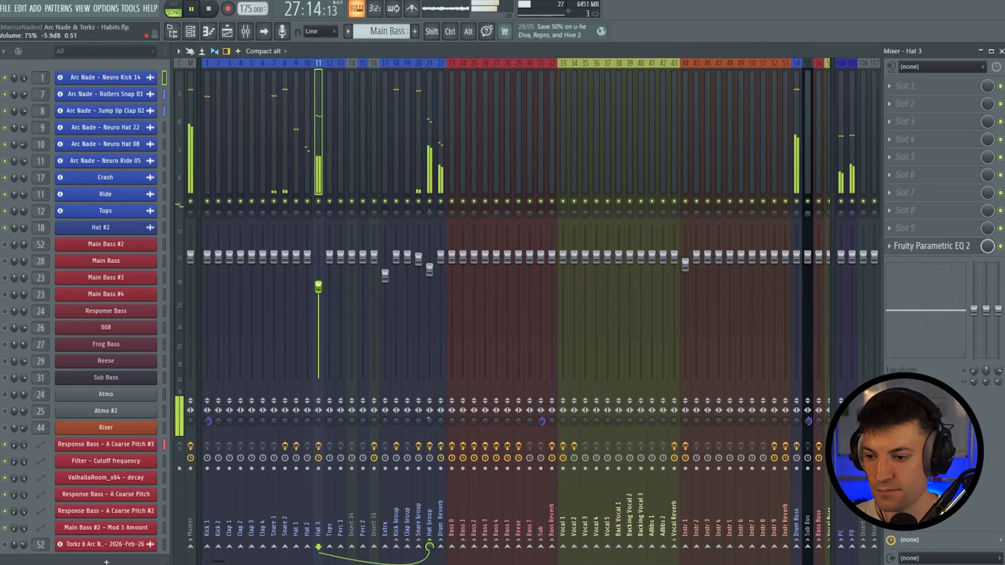
pyautogui.click(297, 162)
pyautogui.press('space')
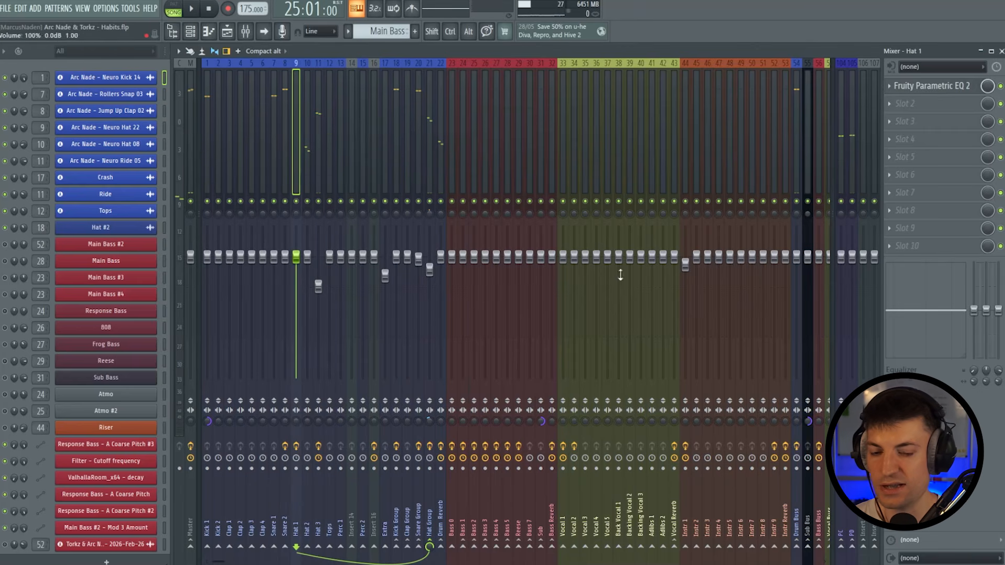
# Step: Close the mixer, expand the Bass Bus tracks at the drop in the playlist and unmute the bass channels except Sub Bass
pyautogui.click(808, 131)
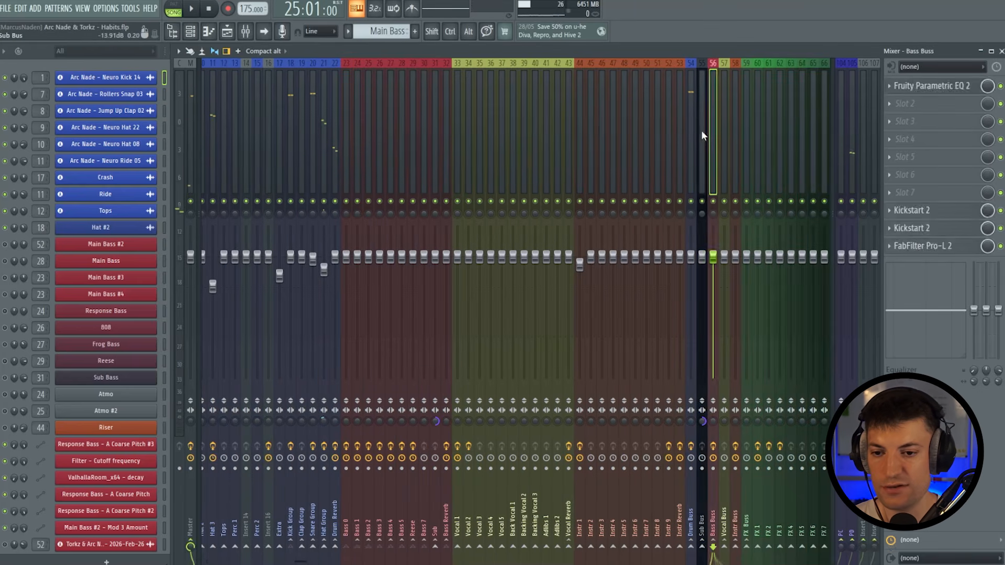
pyautogui.click(1001, 51)
pyautogui.scroll(-2, 653, 278)
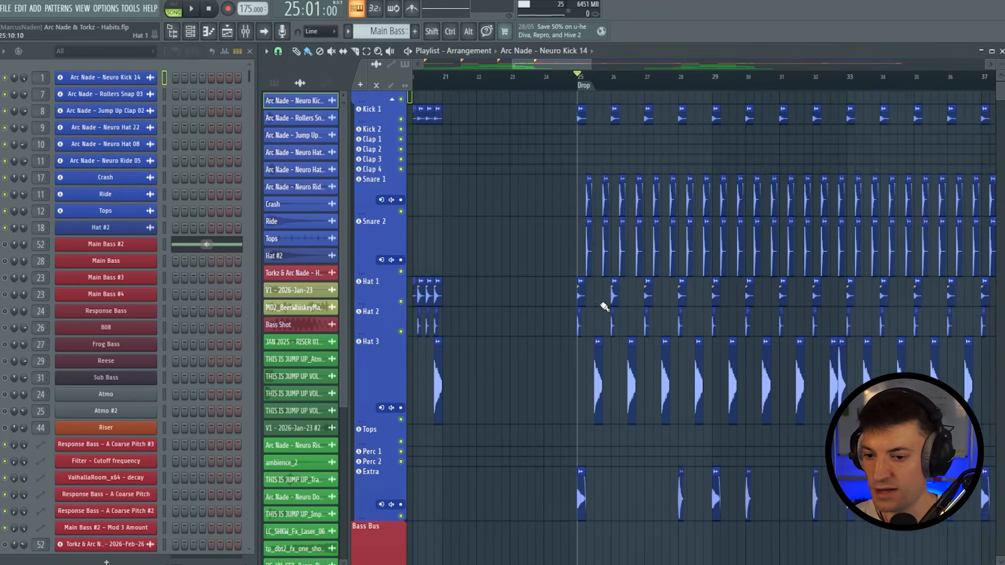
pyautogui.scroll(-4, 604, 307)
pyautogui.scroll(5, 650, 82)
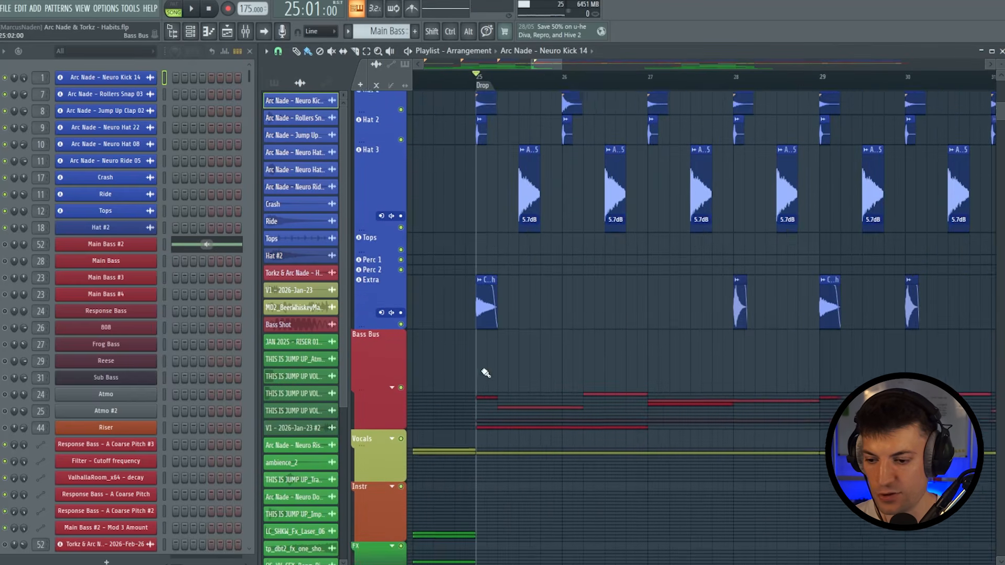
pyautogui.scroll(-3, 482, 375)
pyautogui.moveTo(542, 61); pyautogui.dragTo(570, 62)
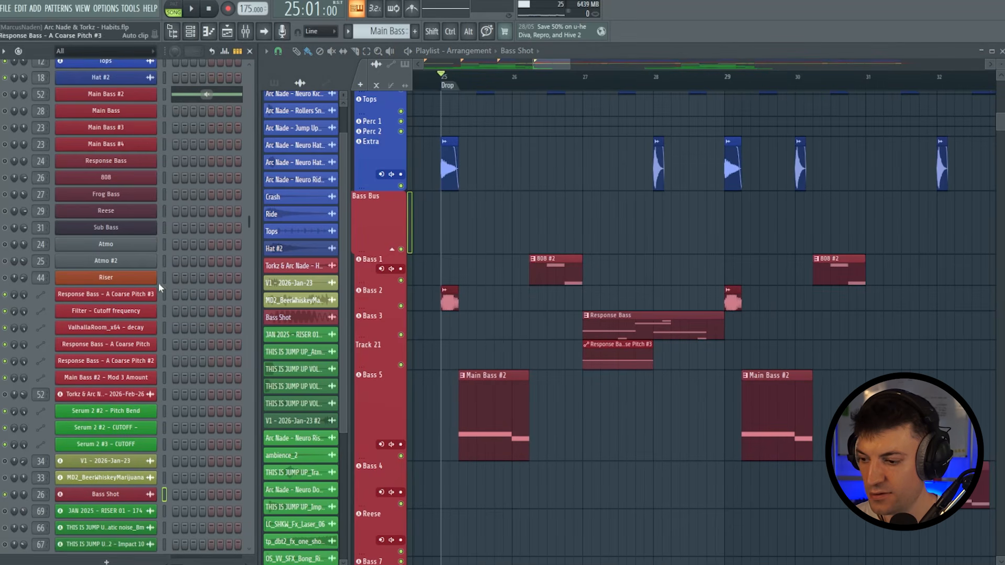
pyautogui.scroll(6, 190, 287)
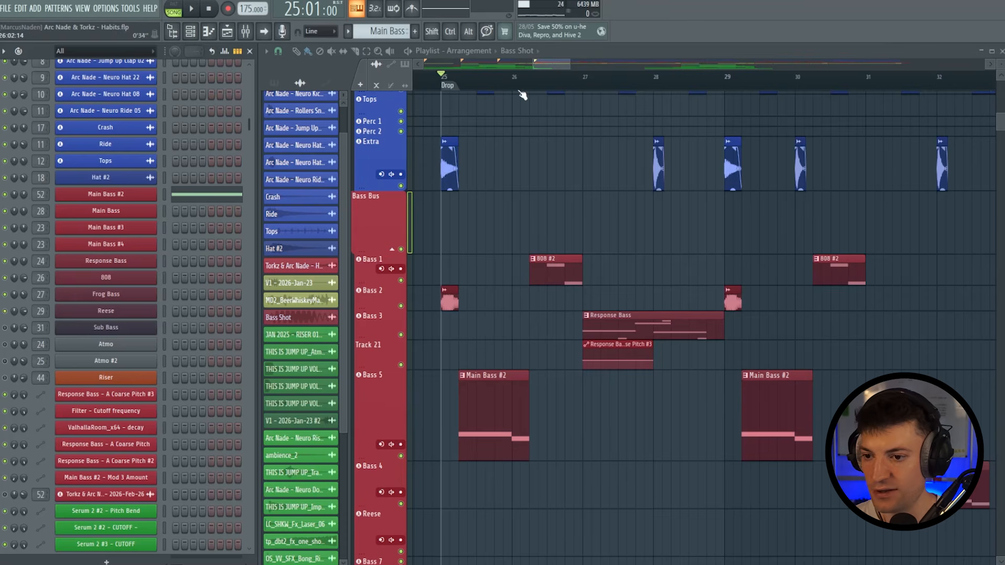
# Step: Play the drop with the mixer open to compare the peak levels of the Bass 0, Bass 1, Bass 3 and Bass 4 tracks
pyautogui.click(245, 31)
pyautogui.scroll(3, 419, 127)
pyautogui.moveTo(437, 125); pyautogui.dragTo(454, 103)
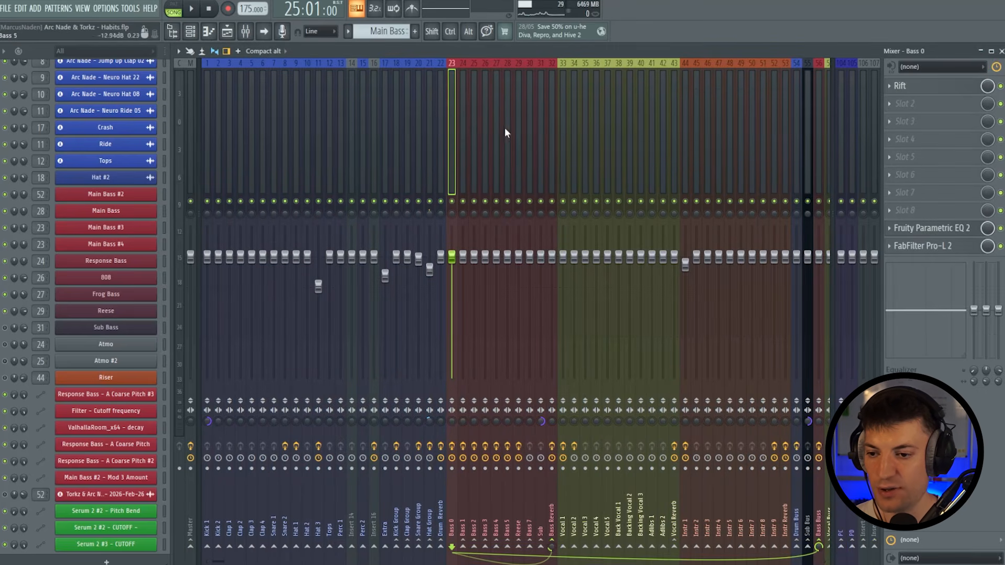
pyautogui.press('space')
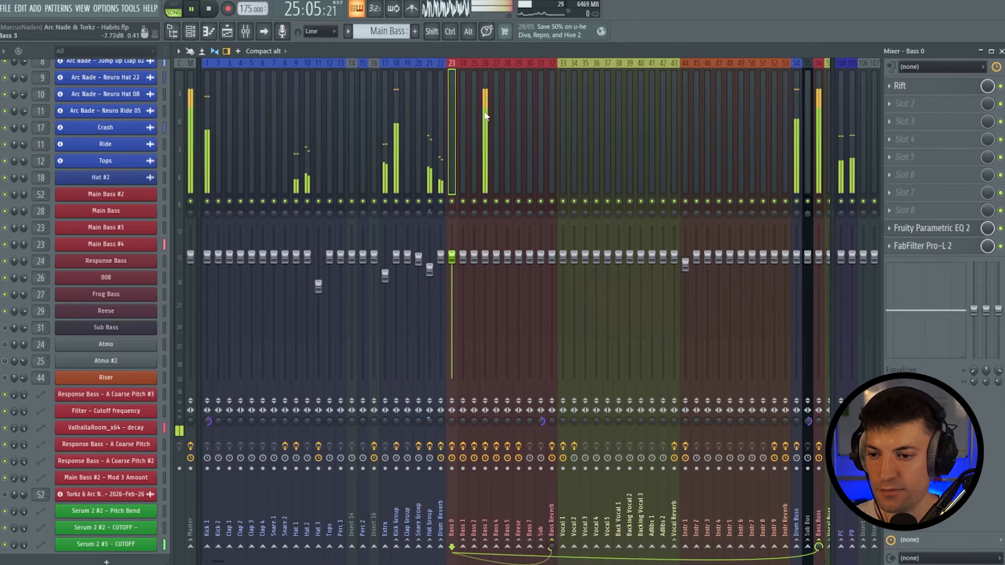
pyautogui.moveTo(454, 99)
pyautogui.mouseDown()
pyautogui.moveTo(488, 98)
pyautogui.moveTo(462, 98)
pyautogui.mouseUp()
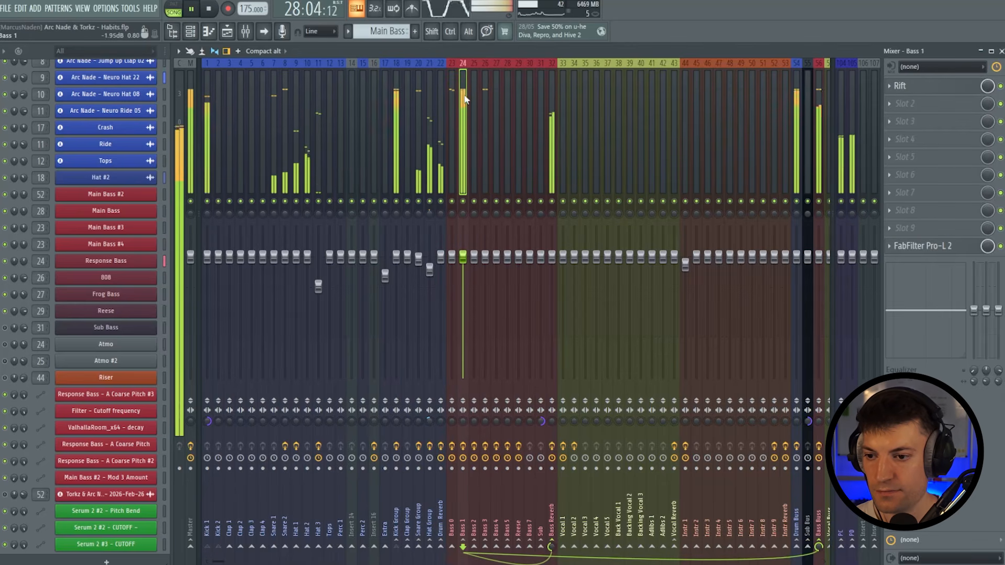
pyautogui.click(483, 98)
pyautogui.click(452, 97)
pyautogui.click(484, 102)
pyautogui.click(498, 99)
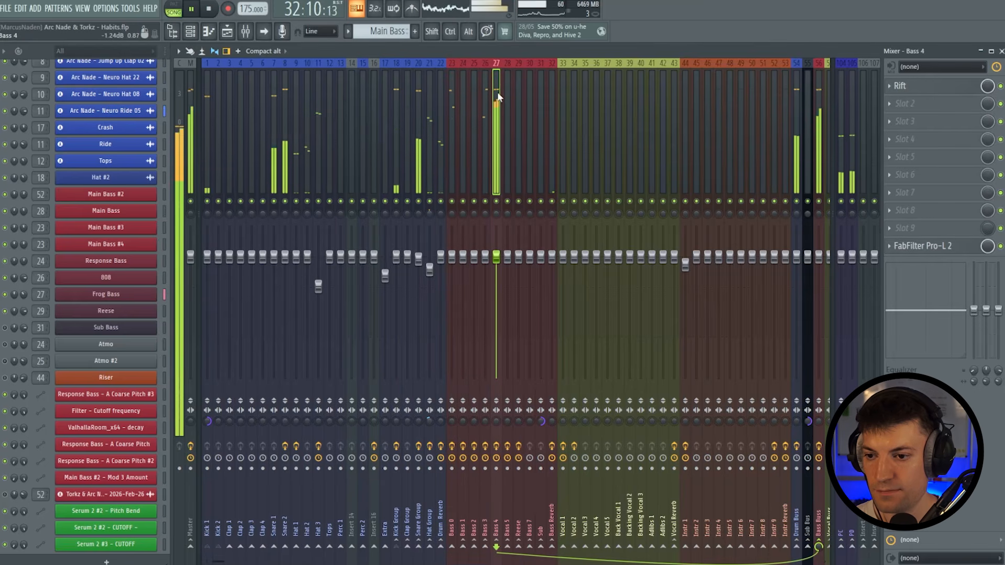
pyautogui.press('space')
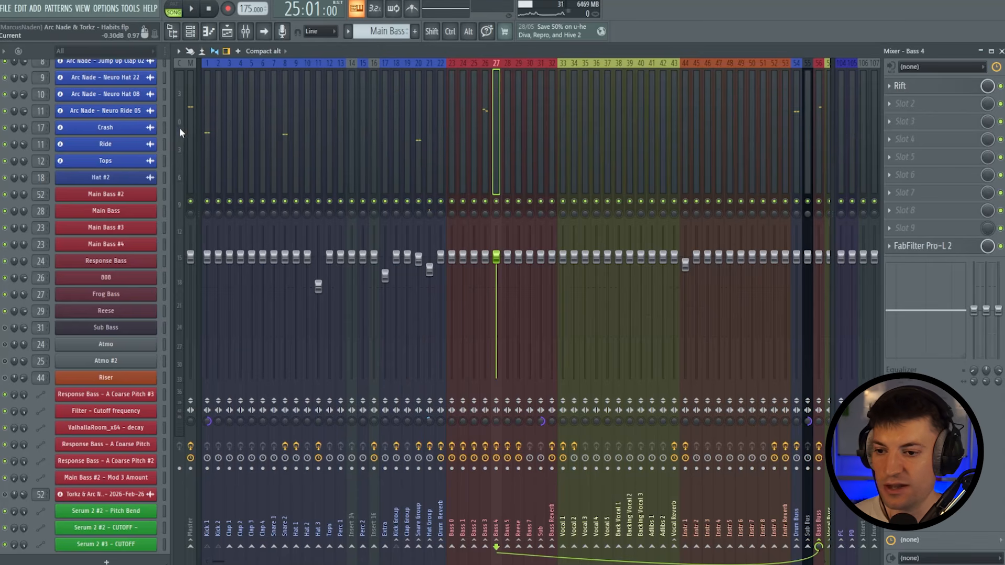
# Step: View the FabFilter Pro-L 2 limiter on Bass 0, close it, and go through the effect chains of Bass 1 to Bass 3
pyautogui.click(452, 133)
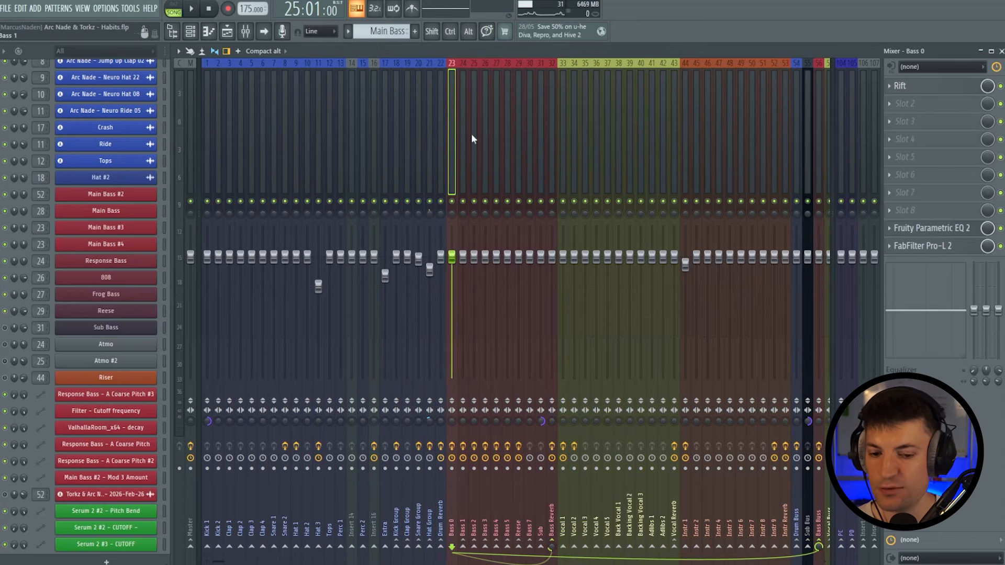
pyautogui.click(922, 246)
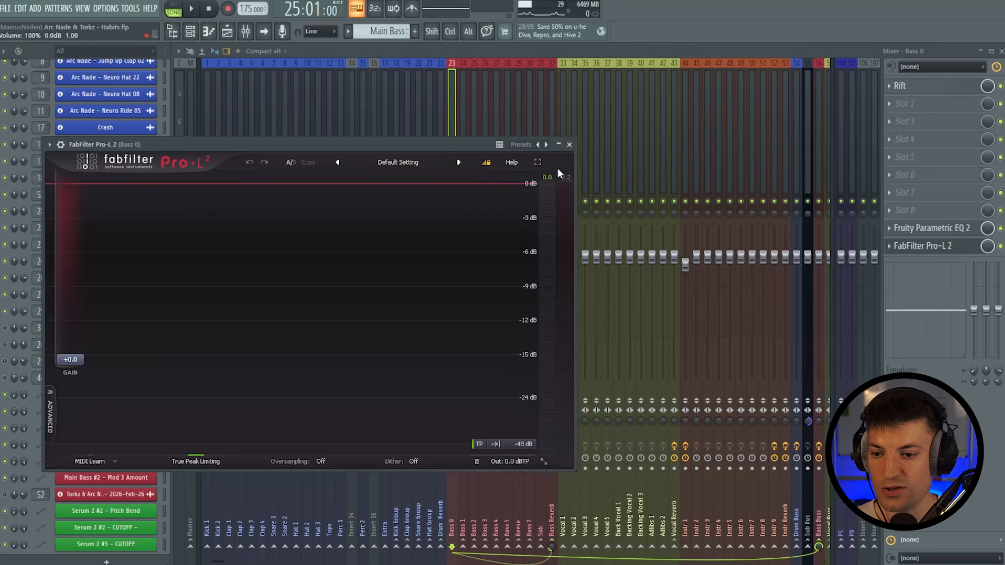
pyautogui.click(569, 144)
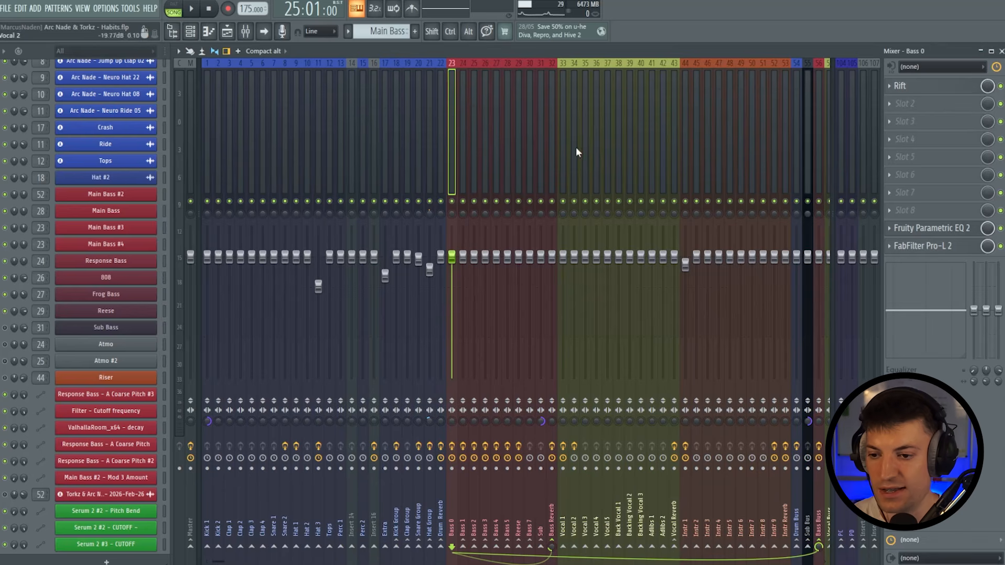
pyautogui.click(462, 114)
pyautogui.click(475, 115)
pyautogui.click(486, 116)
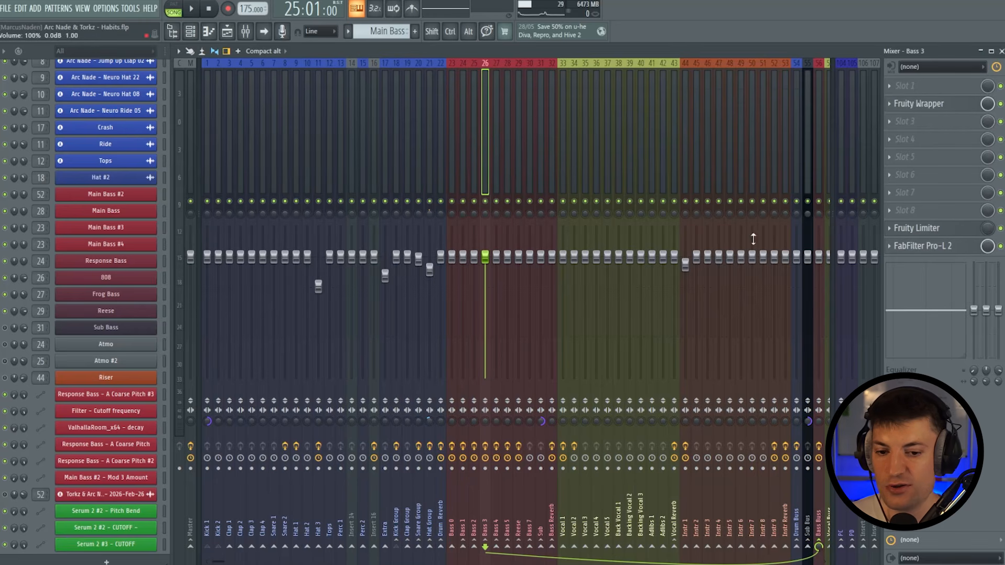
# Step: Play the drop with the FabFilter Pro-L 2 on Bass 3 open to check its limiting, and close the plugin
pyautogui.click(448, 133)
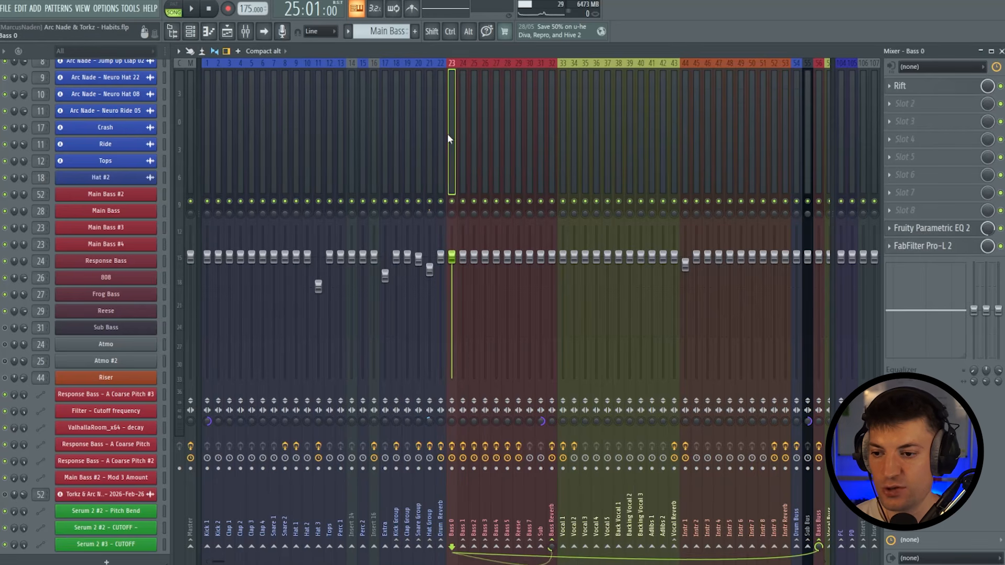
pyautogui.click(921, 246)
pyautogui.moveTo(375, 147); pyautogui.dragTo(567, 101)
pyautogui.press('space')
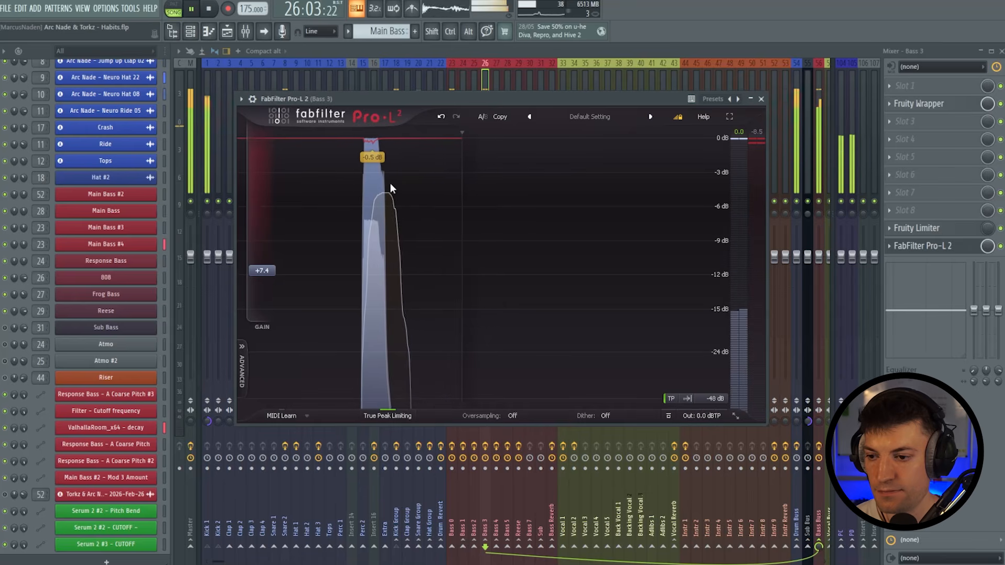
pyautogui.press('space')
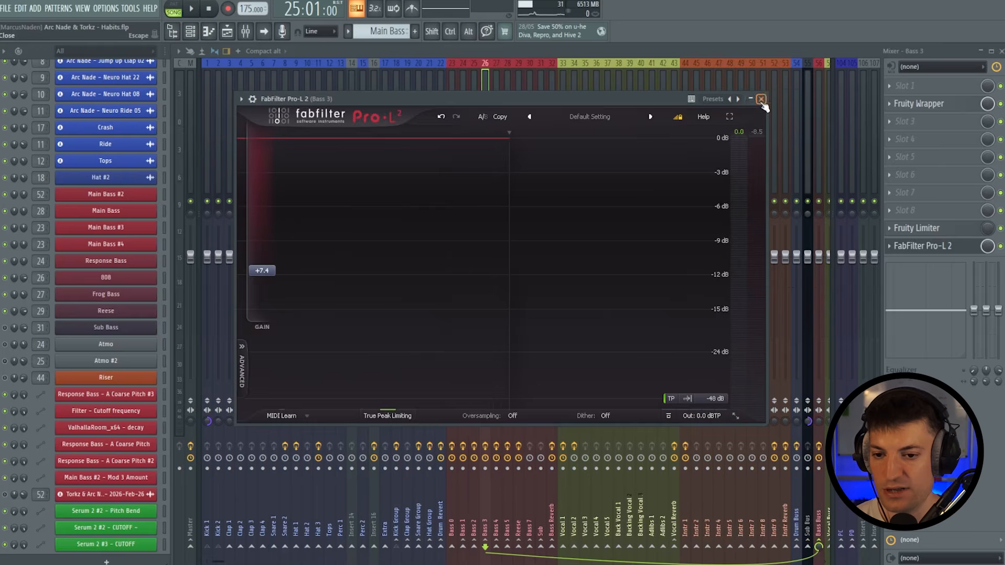
pyautogui.click(762, 100)
# Step: Play the start of the drop with the FabFilter Pro-L 2 on Bass 0 open to check its gain reduction
pyautogui.click(452, 107)
pyautogui.click(922, 246)
pyautogui.press('space')
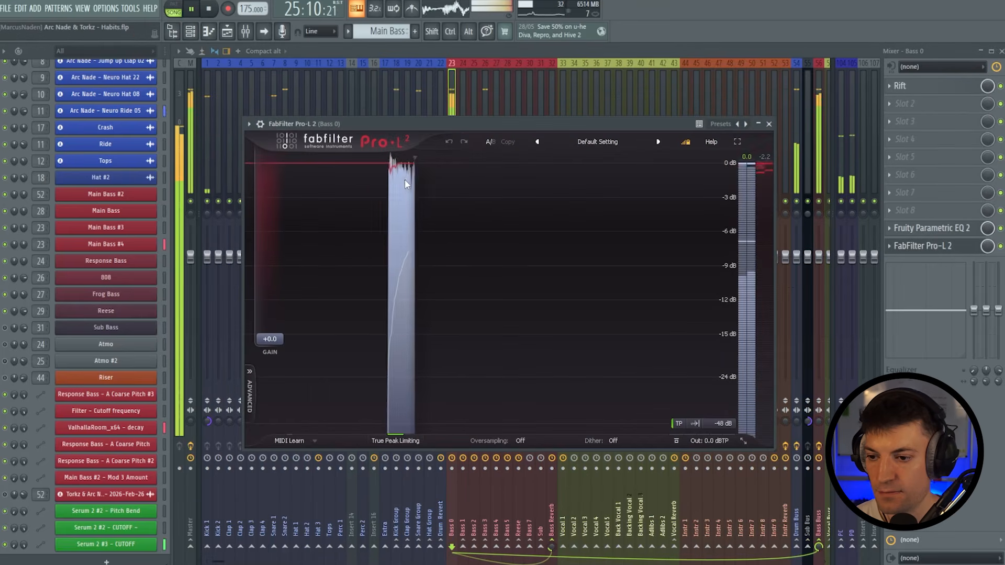
pyautogui.press('space')
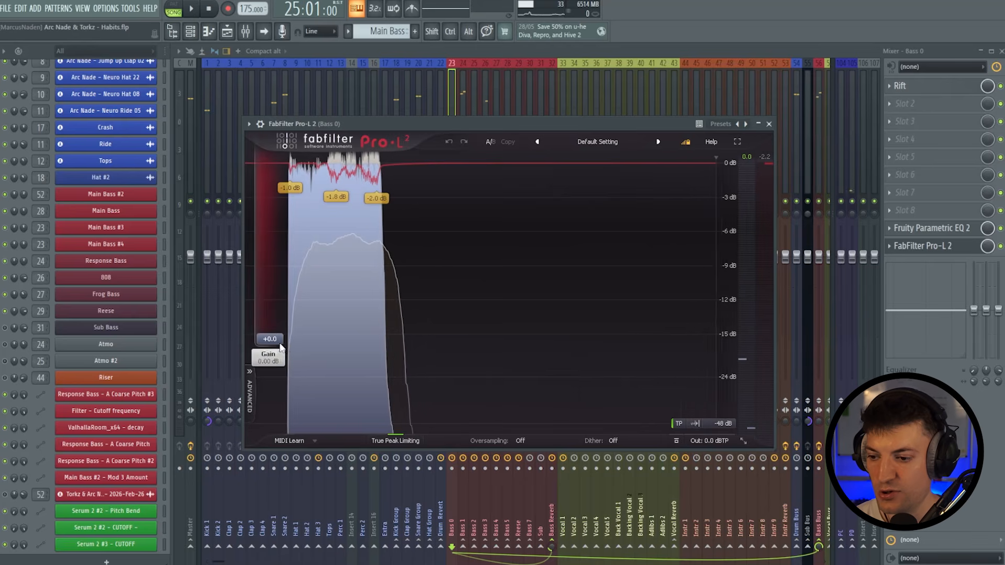
# Step: Raise the Pro-L 2 gain on Bass 0 to about +1.6 dB while auditioning the drop, and close the plugin
pyautogui.scroll(3, 291, 335)
pyautogui.scroll(1, 291, 330)
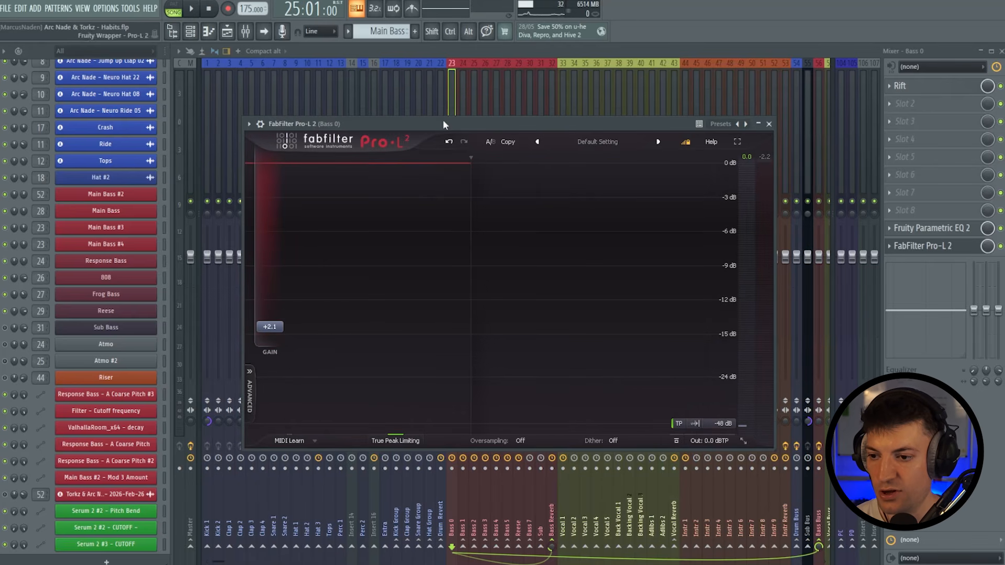
pyautogui.press('space')
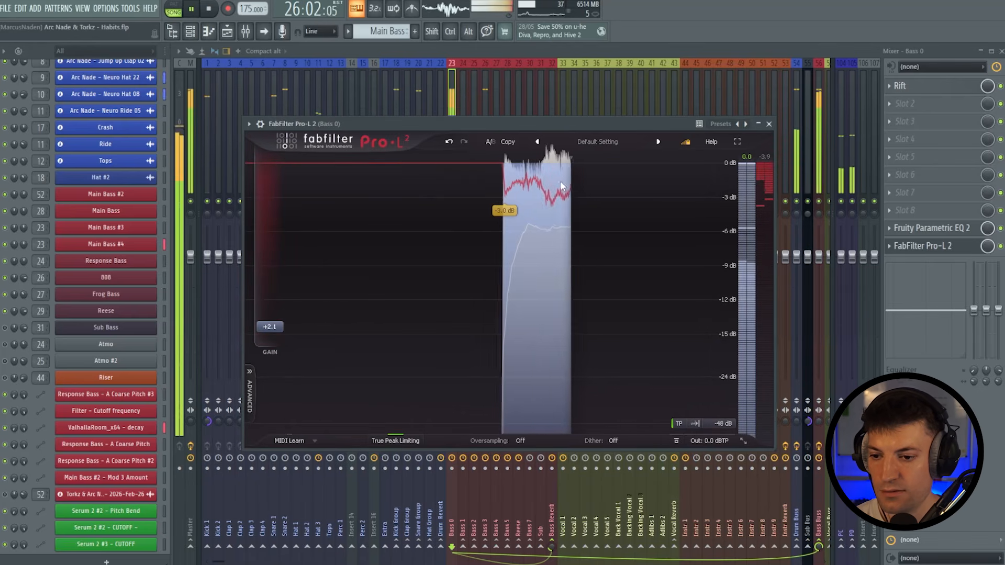
pyautogui.moveTo(282, 332)
pyautogui.scroll(-1, 282, 333)
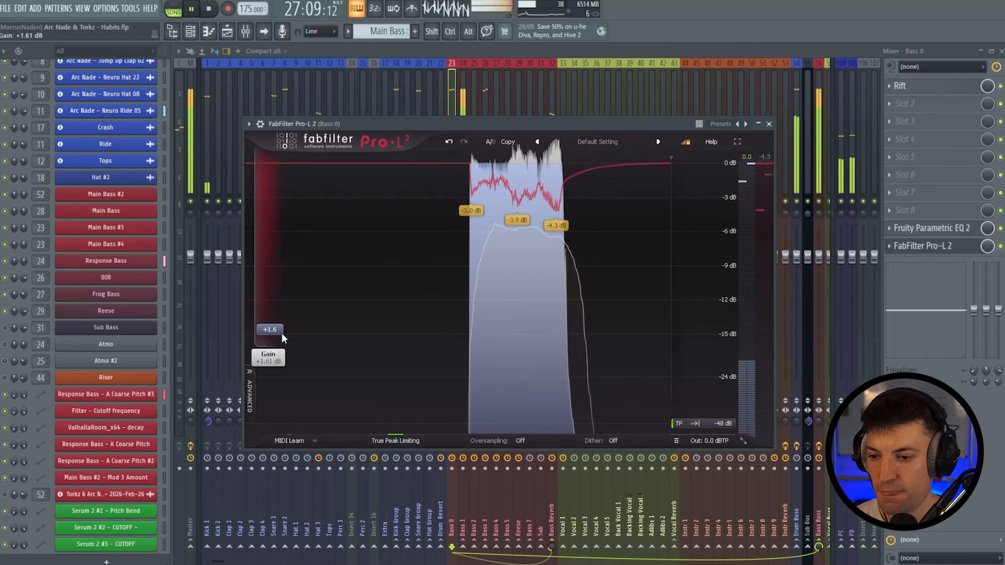
pyautogui.press('space')
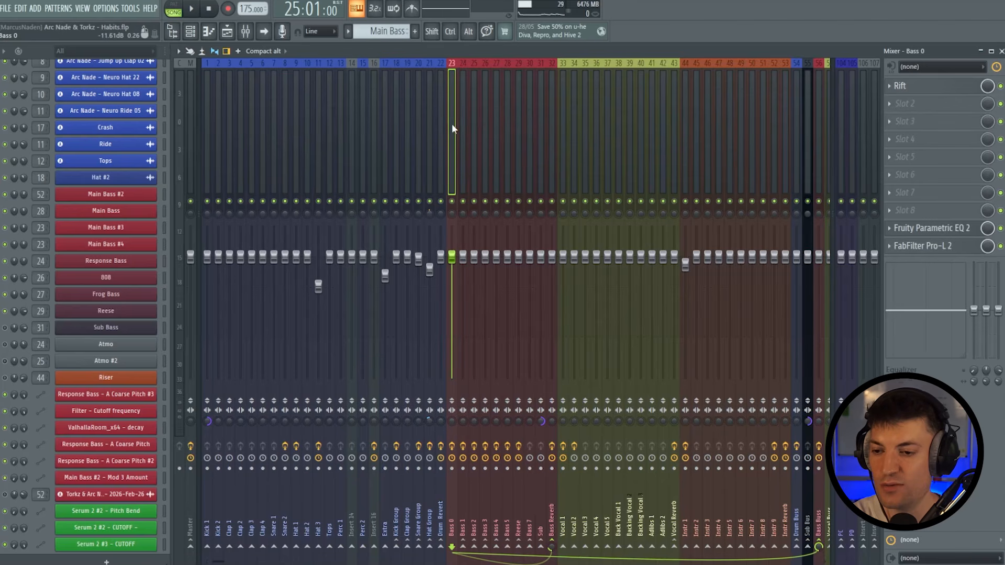
# Step: Go through the Bass 4, Bass 7, Sub, Bass 1 and Bass 0 mixer tracks to review the bass channels
pyautogui.click(495, 137)
pyautogui.click(527, 136)
pyautogui.click(539, 136)
pyautogui.click(462, 133)
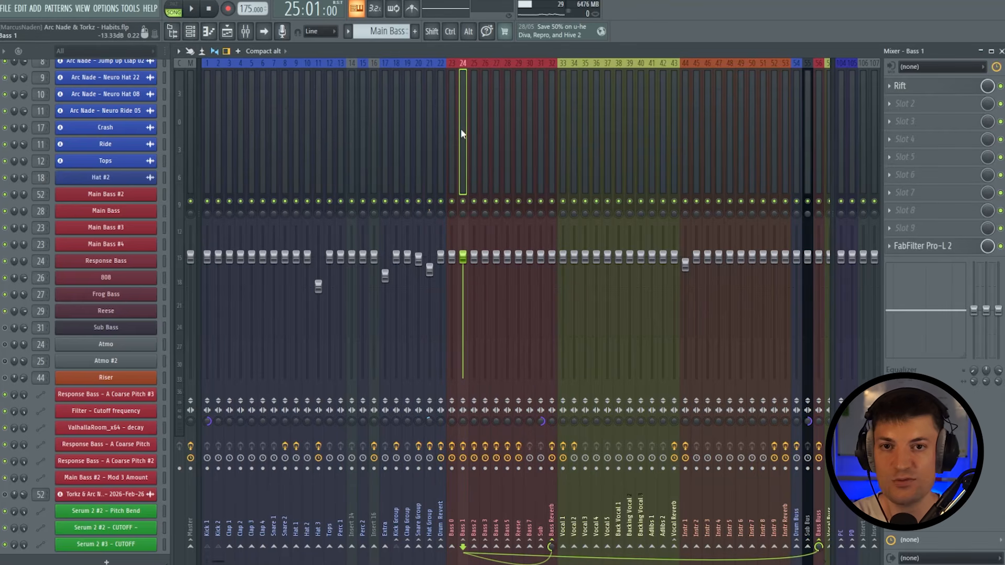
pyautogui.click(453, 132)
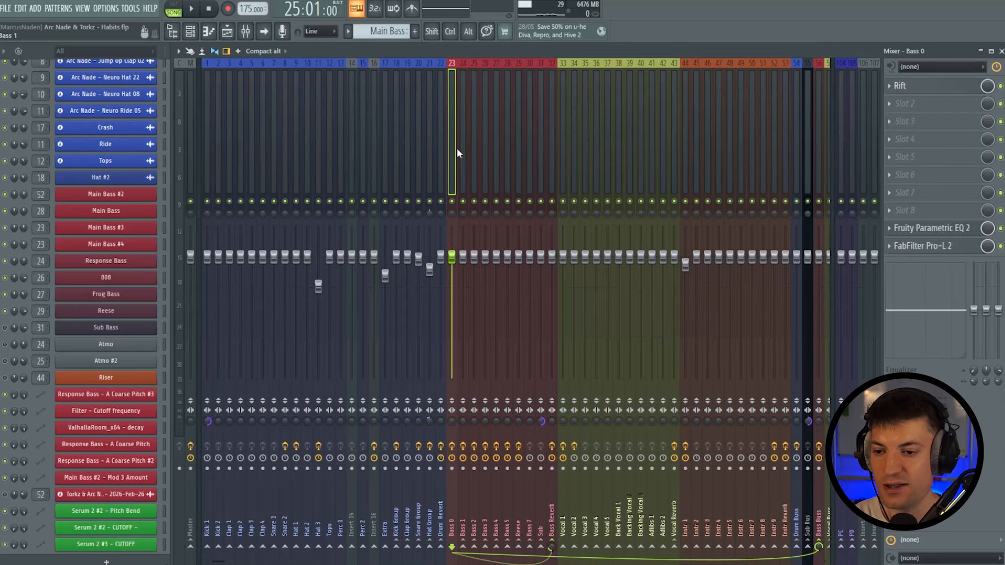
# Step: Play the drop with the FabFilter Pro-L 2 on the Bass Buss open to check its limiting and short-term loudness, and close the plugin
pyautogui.click(814, 155)
pyautogui.moveTo(218, 562); pyautogui.dragTo(243, 562)
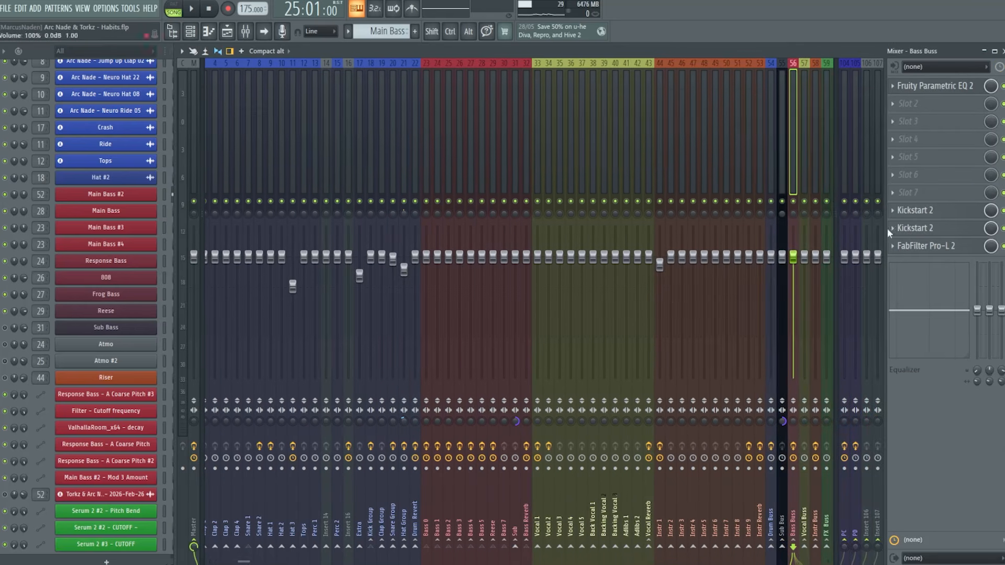
pyautogui.click(945, 252)
pyautogui.moveTo(395, 197); pyautogui.dragTo(579, 98)
pyautogui.press('space')
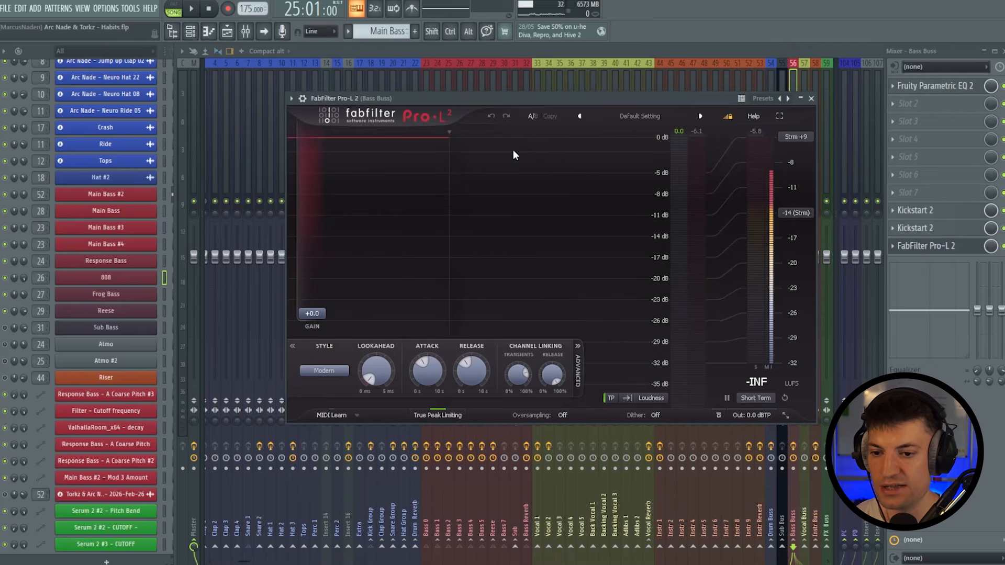
pyautogui.press('space')
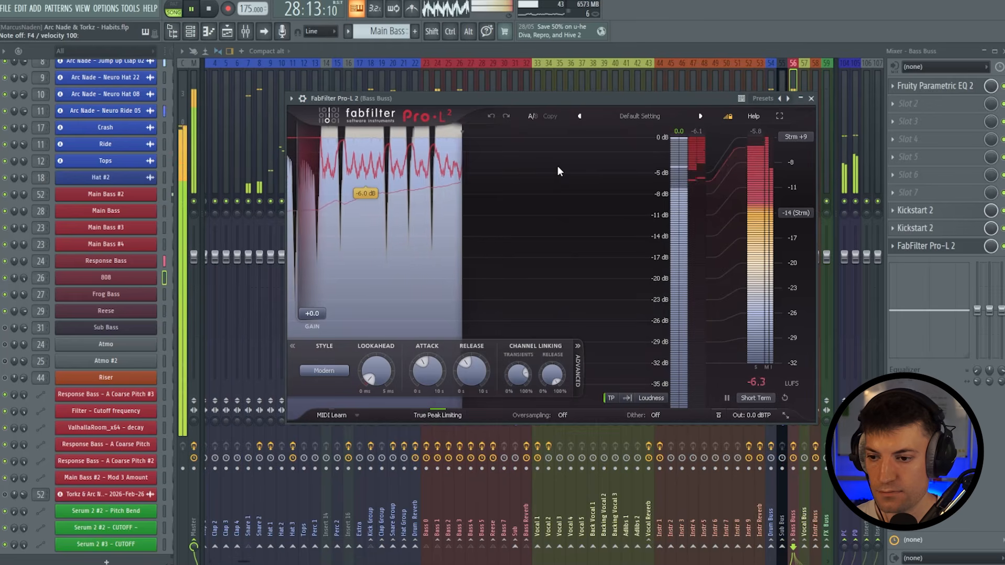
pyautogui.press('space')
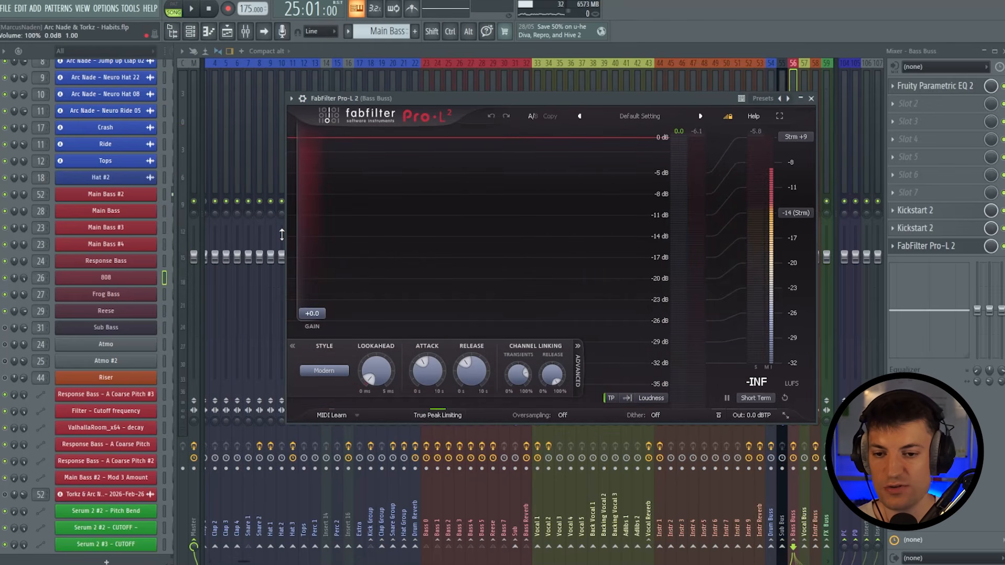
pyautogui.click(810, 98)
# Step: Inspect the low cut in the Bass Buss's Fruity Parametric EQ 2, and close the EQ
pyautogui.click(935, 86)
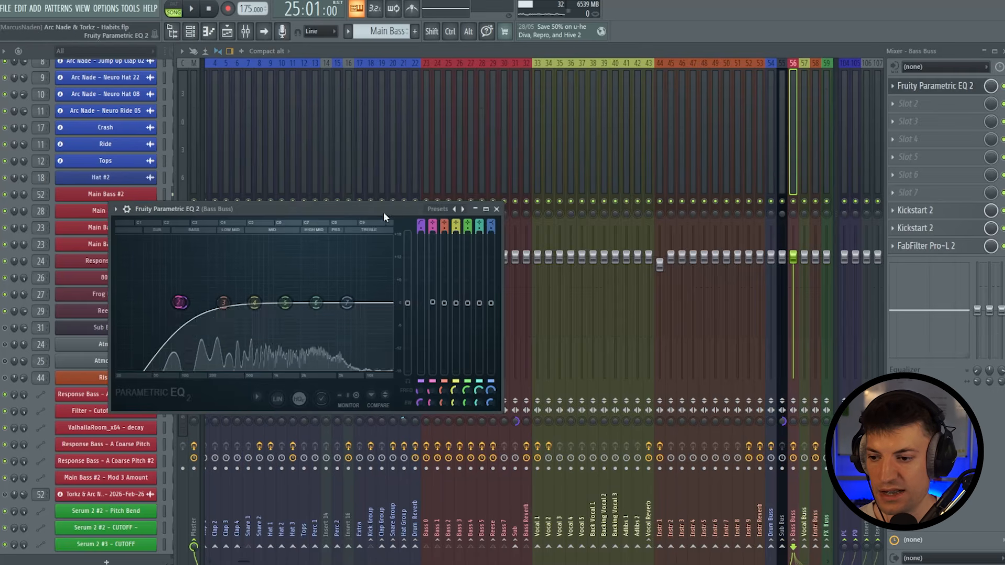
pyautogui.moveTo(386, 213); pyautogui.dragTo(629, 127)
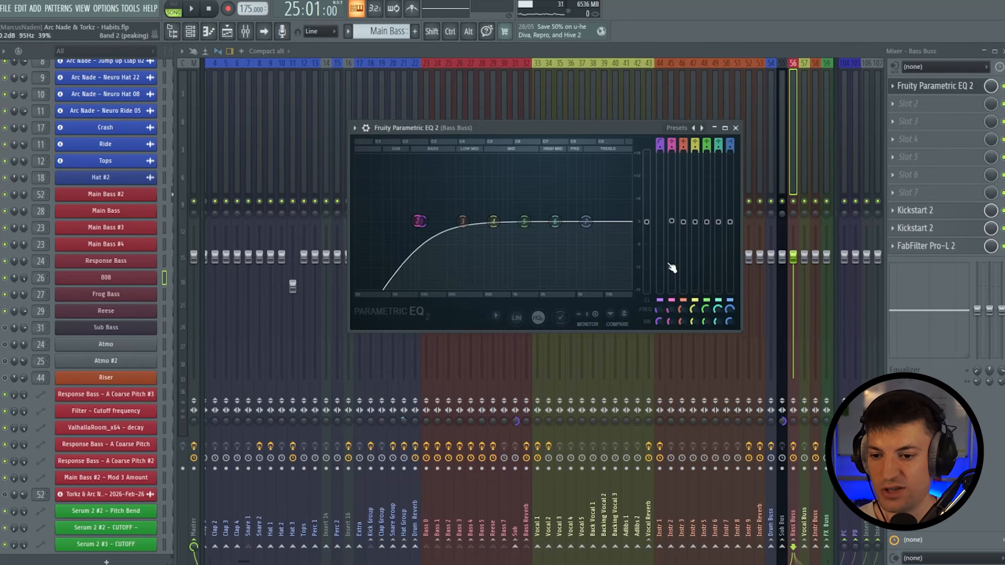
pyautogui.press('Escape')
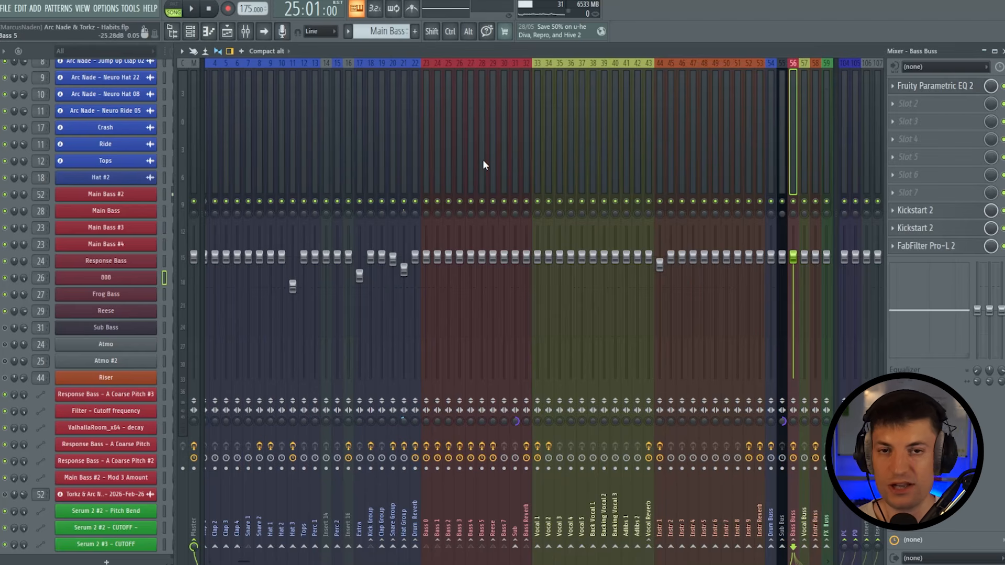
# Step: Unmute the Sub Bass channel and check the Sub mixer track and its routing to the Sub Bus
pyautogui.click(780, 121)
pyautogui.click(793, 121)
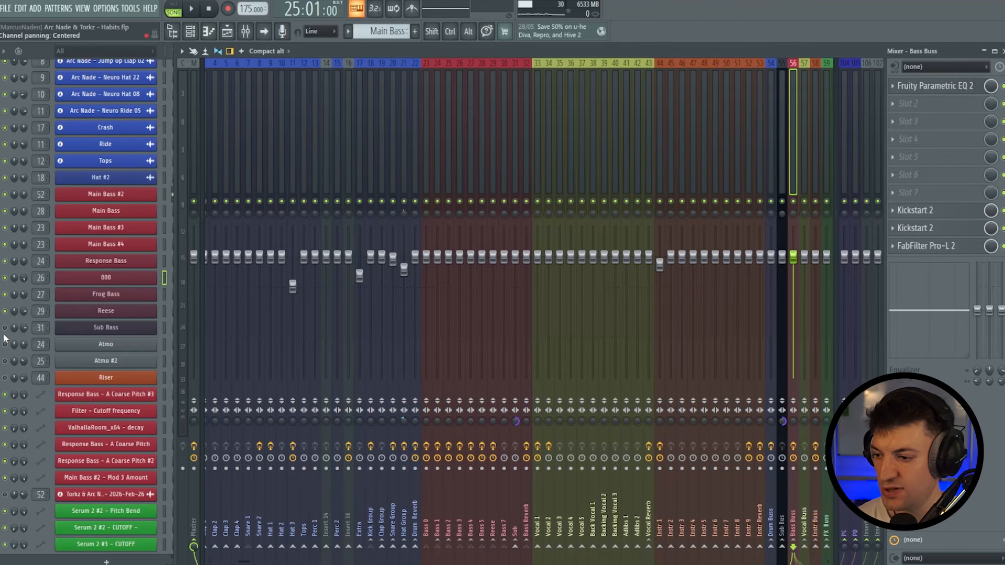
pyautogui.click(780, 141)
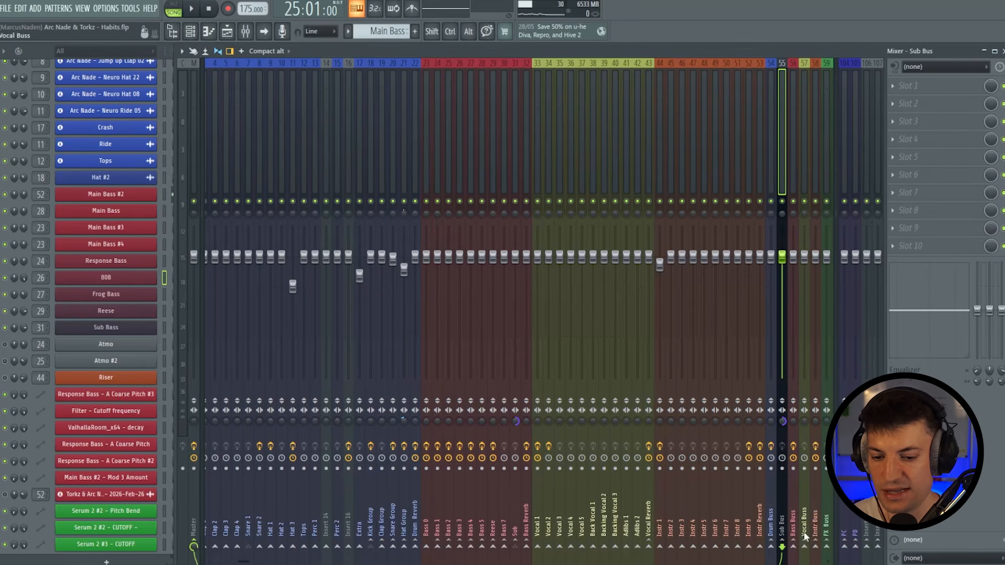
pyautogui.click(510, 130)
pyautogui.click(504, 134)
pyautogui.click(509, 130)
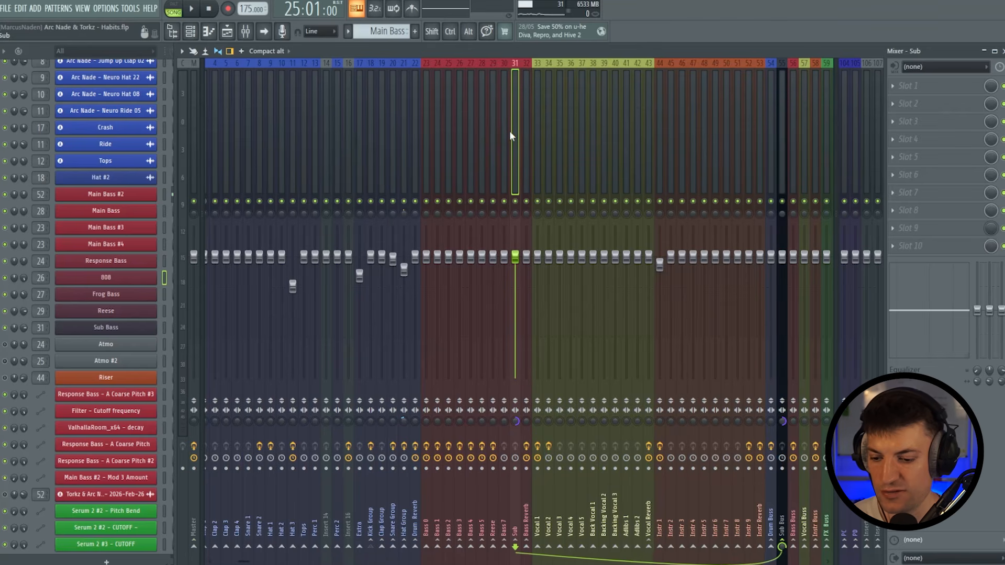
# Step: Check the Master and Sub mixer tracks, and view the merged Main Bass Sub clip at the drop in the playlist
pyautogui.click(189, 152)
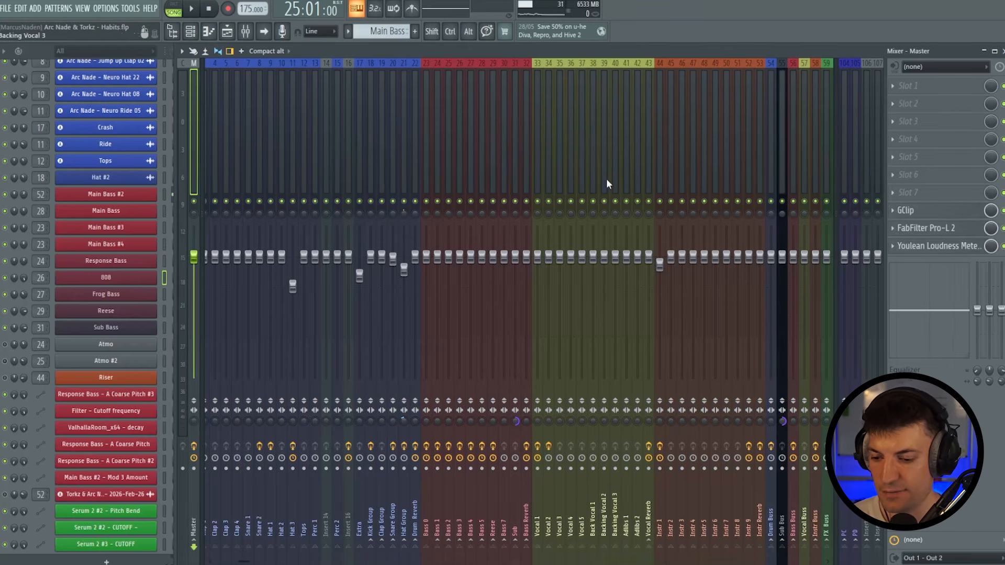
pyautogui.click(512, 161)
pyautogui.press('F9')
pyautogui.scroll(-4, 563, 422)
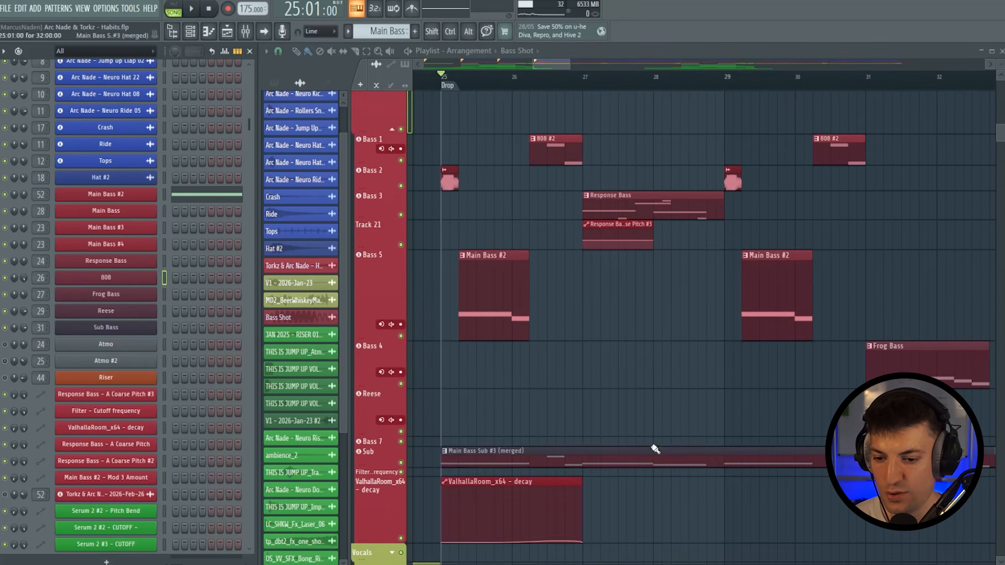
# Step: Return to the mixer and review the Bass Buss's Fruity Parametric EQ 2 curve again, and close the EQ
pyautogui.click(245, 31)
pyautogui.click(792, 150)
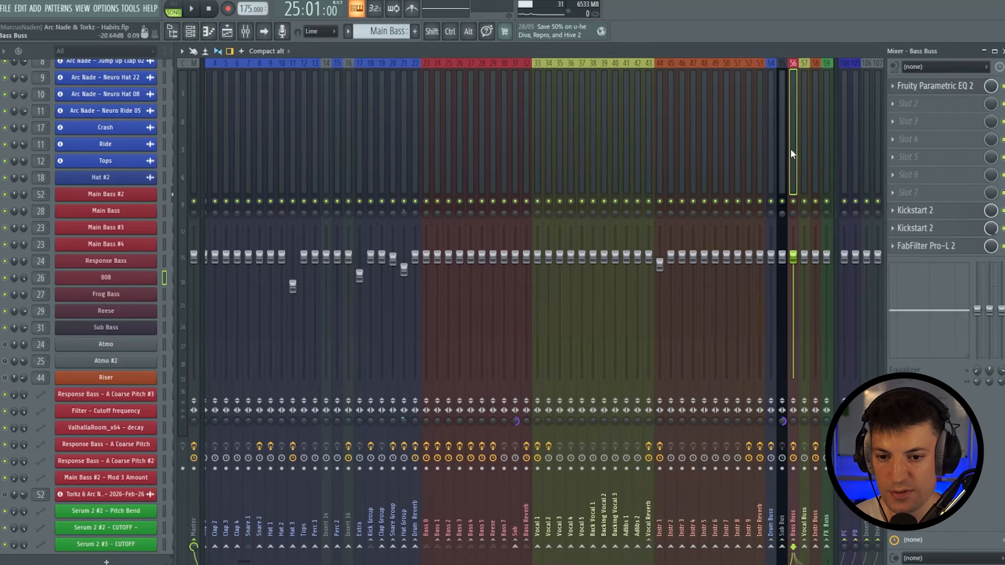
pyautogui.click(942, 86)
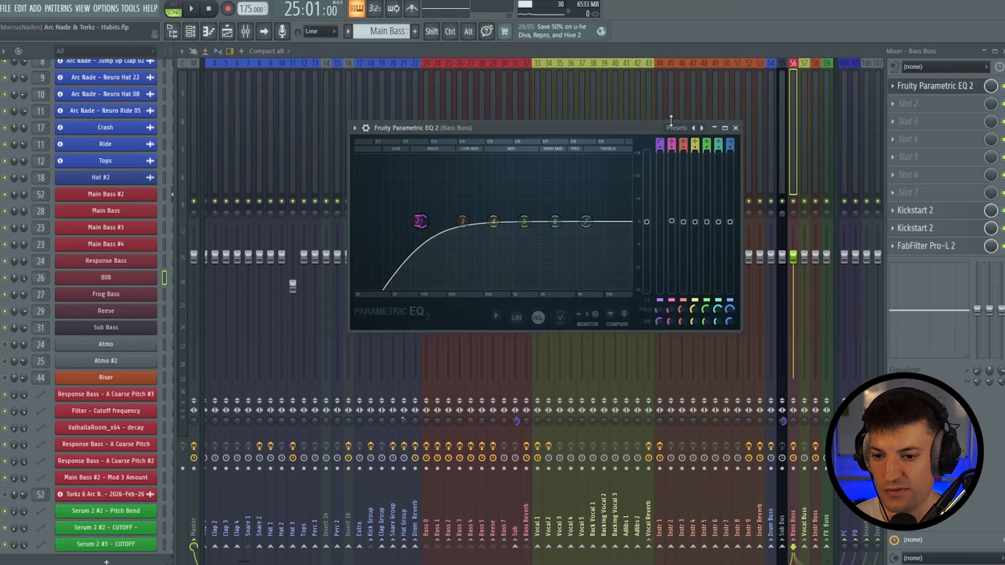
pyautogui.click(736, 128)
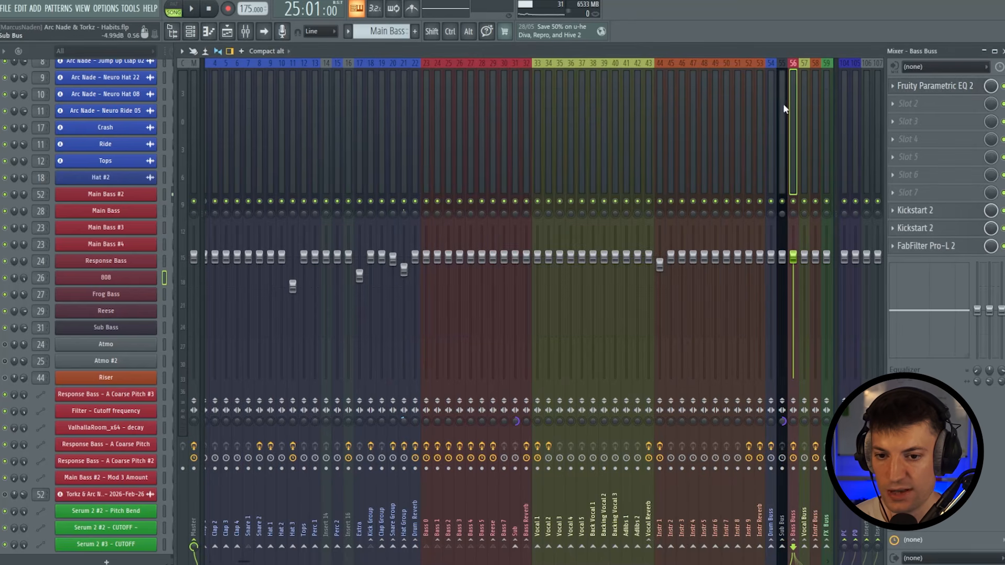
# Step: Inspect the FabFilter Pro-L 2 and Kickstart 2 settings on the Bass Buss, and close the plugins
pyautogui.click(936, 212)
pyautogui.click(937, 243)
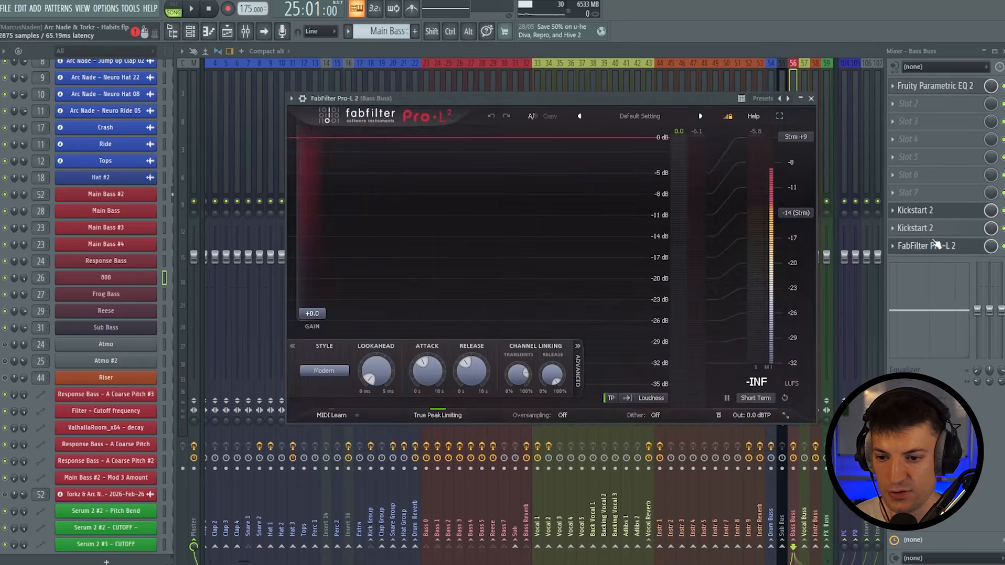
pyautogui.click(937, 243)
pyautogui.click(916, 228)
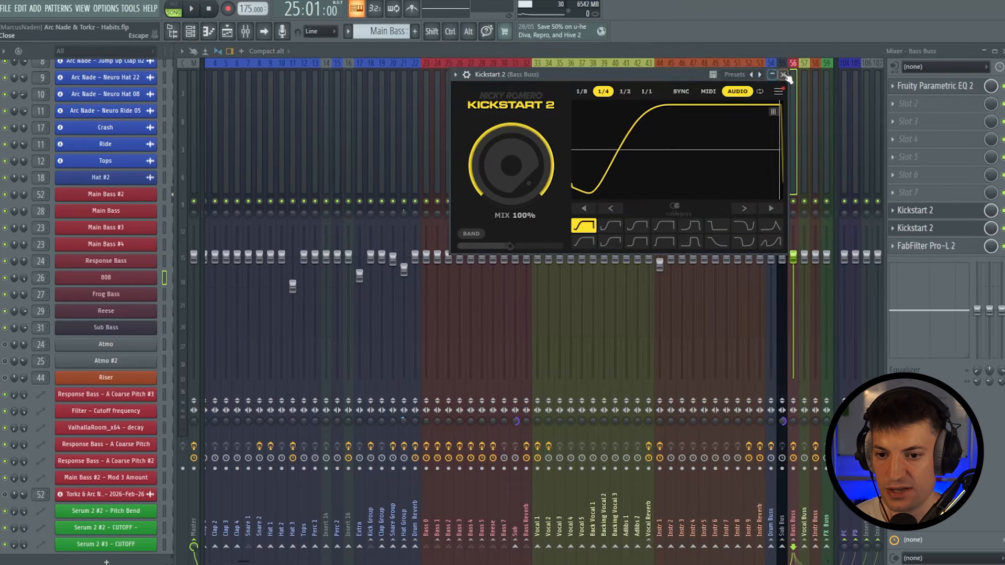
pyautogui.click(783, 74)
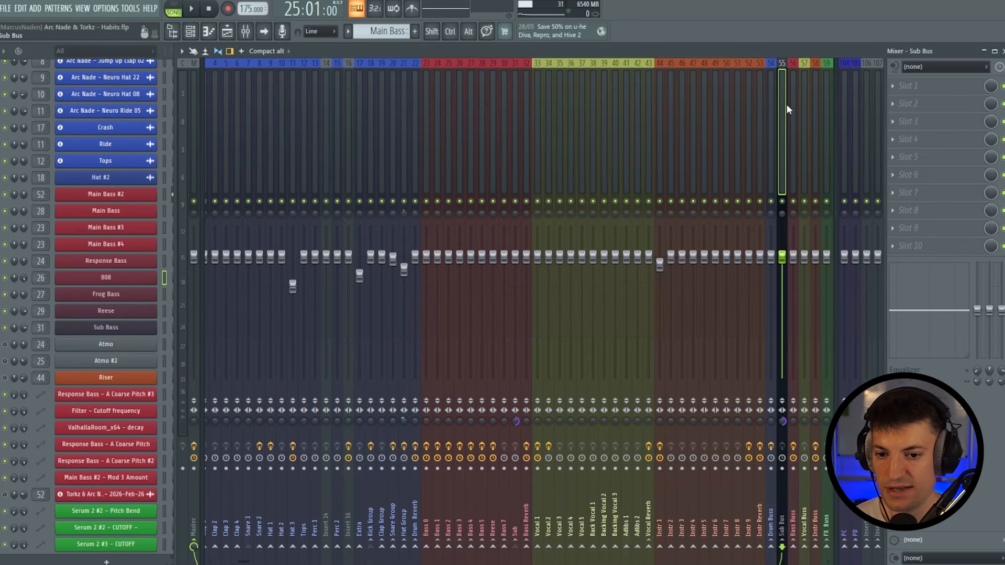
# Step: Play the drop while watching the Sub Bus level, stop playback, and check the Bass 7 track's routing
pyautogui.press('space')
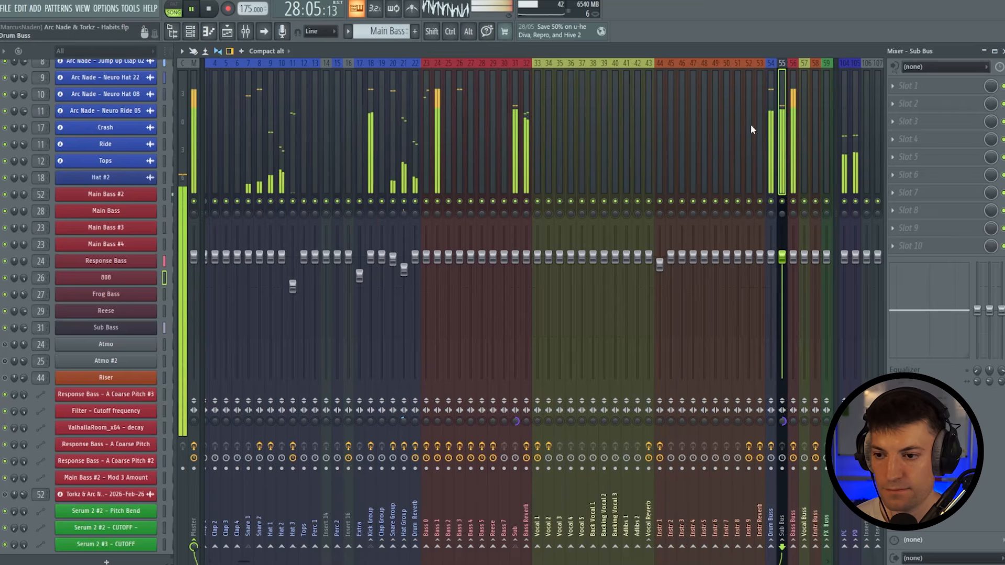
pyautogui.press('space')
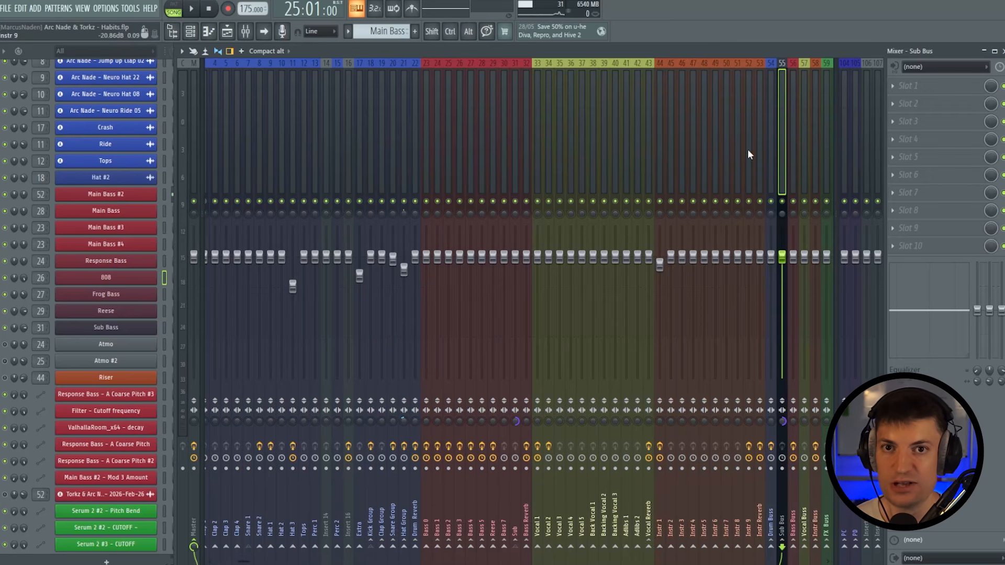
pyautogui.click(500, 159)
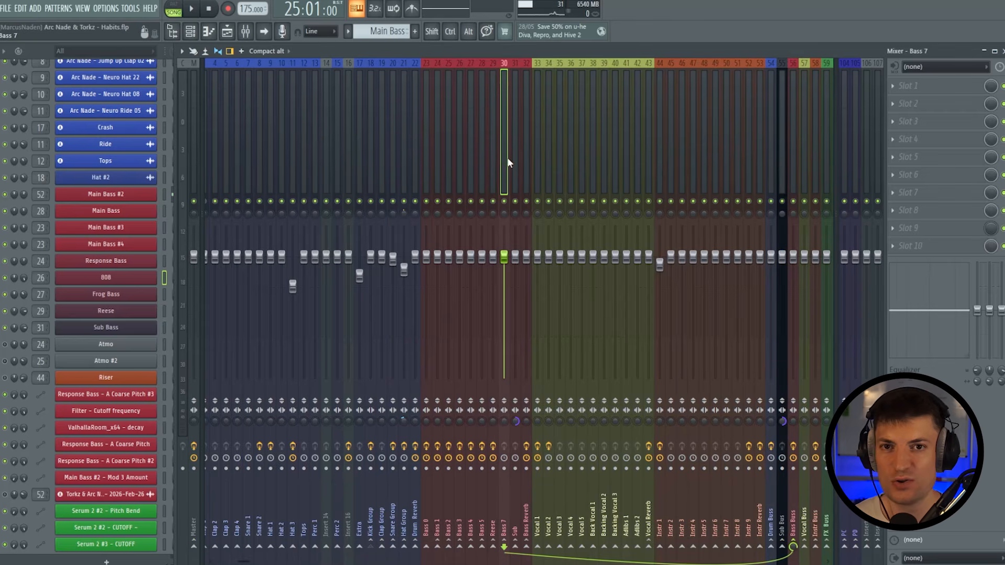
# Step: Measure the drop's loudness with Youlean Loudness Meter 2 on the Master, and close the meter
pyautogui.click(196, 126)
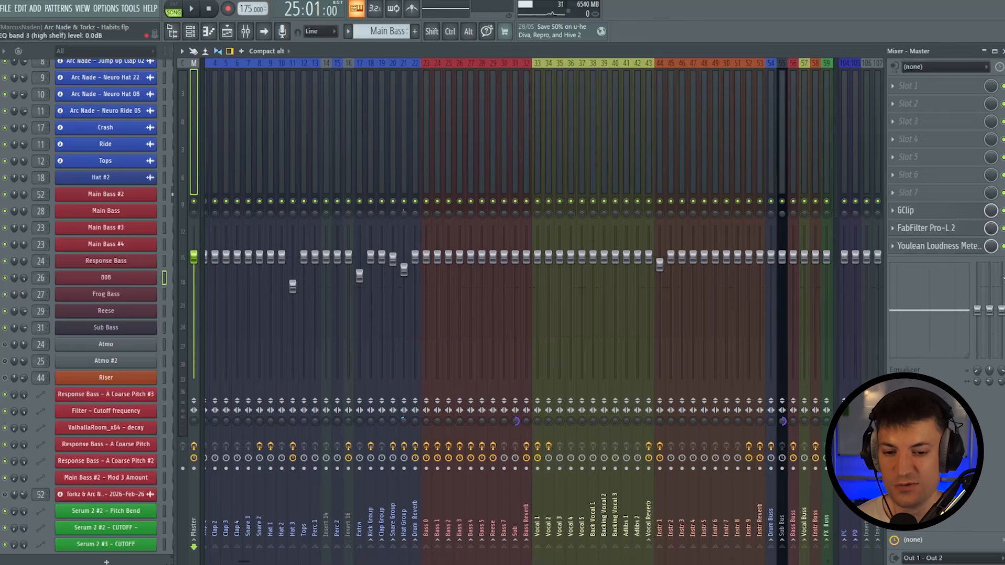
pyautogui.click(966, 250)
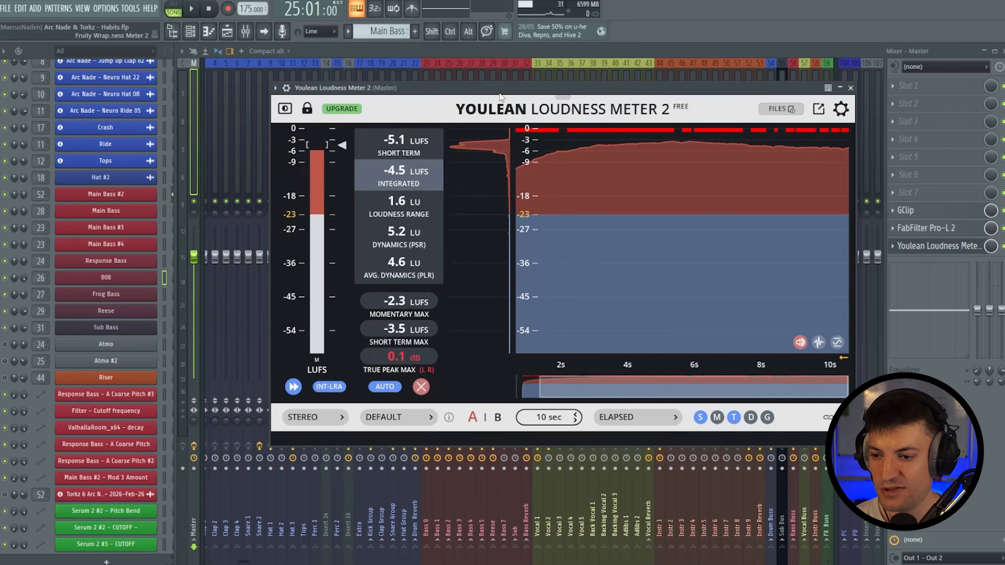
pyautogui.press('space')
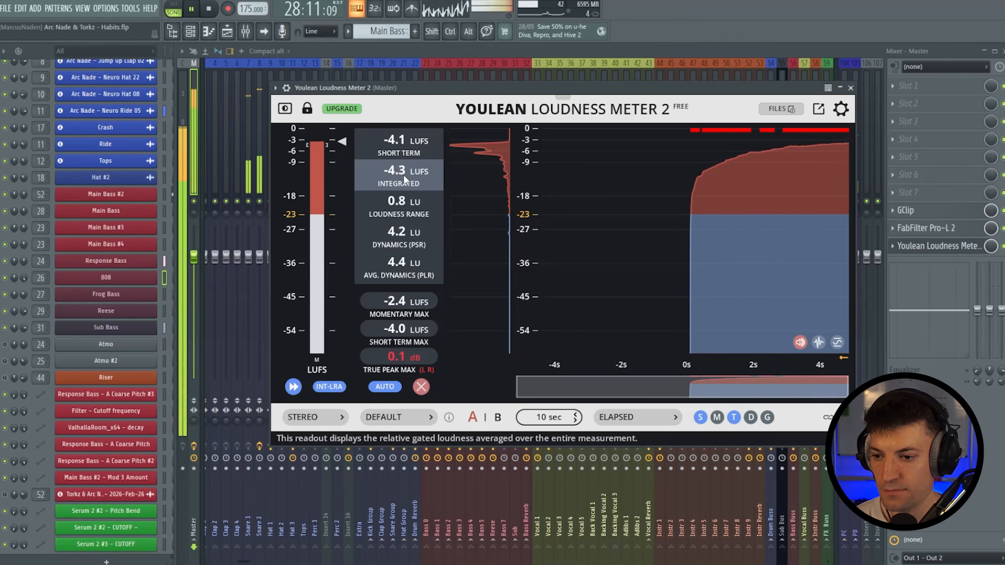
pyautogui.press('space')
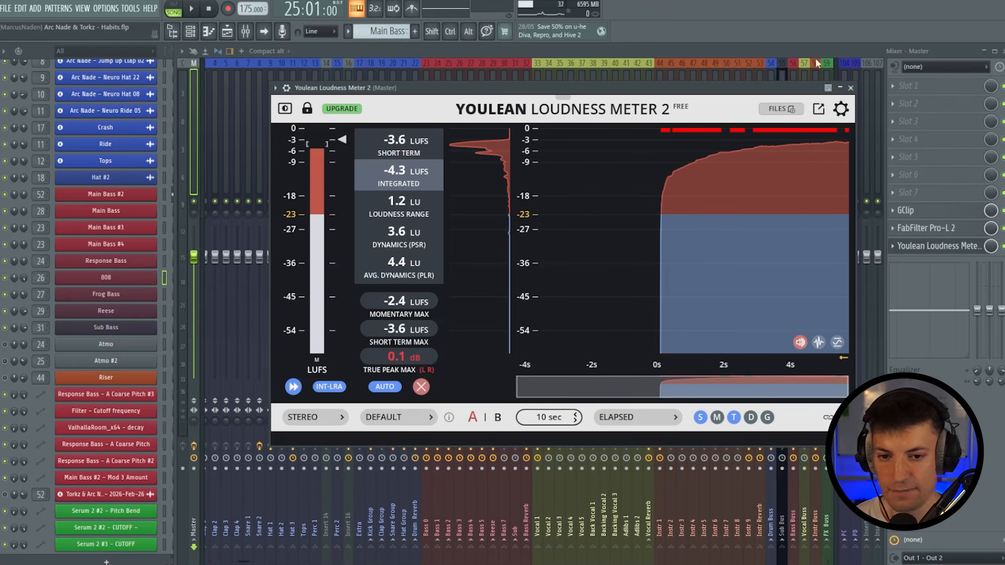
pyautogui.press('Escape')
pyautogui.press('Escape')
pyautogui.press('Escape')
# Step: Browse the playlist from the basses down to the expanded Instr group, with the playback position at the Breakdown
pyautogui.moveTo(534, 67); pyautogui.dragTo(487, 79)
pyautogui.click(489, 78)
pyautogui.scroll(-3, 483, 77)
pyautogui.scroll(-3, 482, 76)
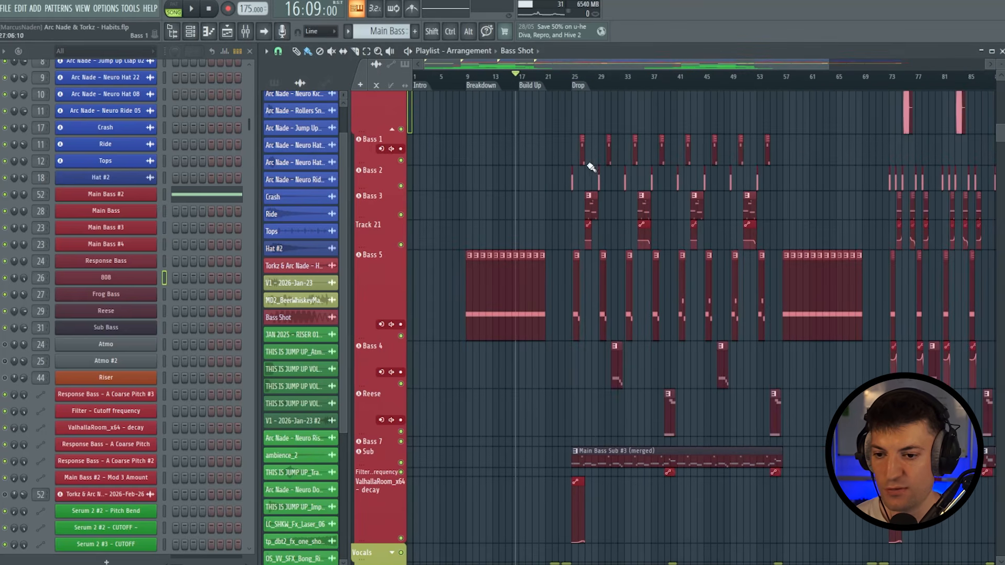
pyautogui.scroll(4, 581, 293)
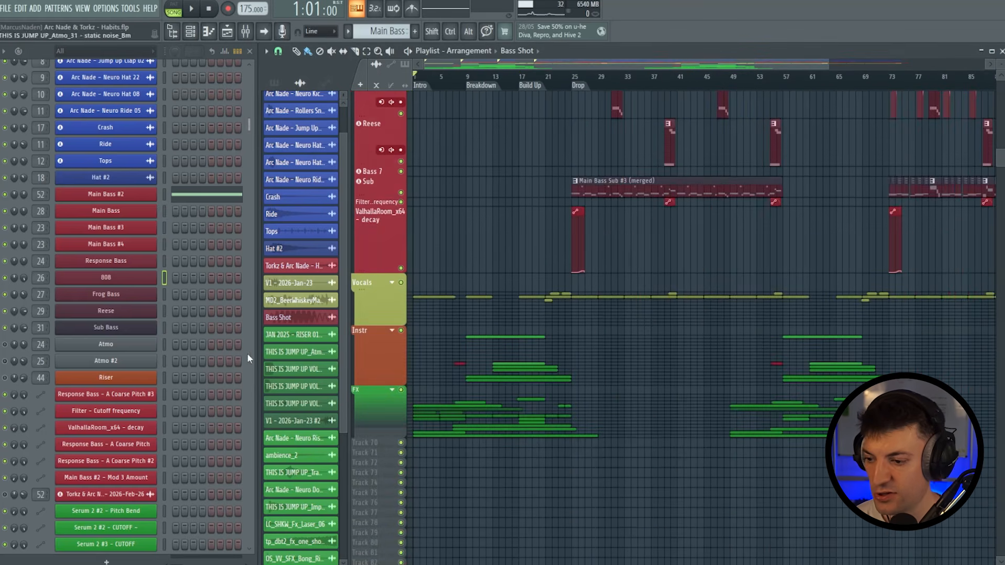
pyautogui.scroll(-3, 222, 366)
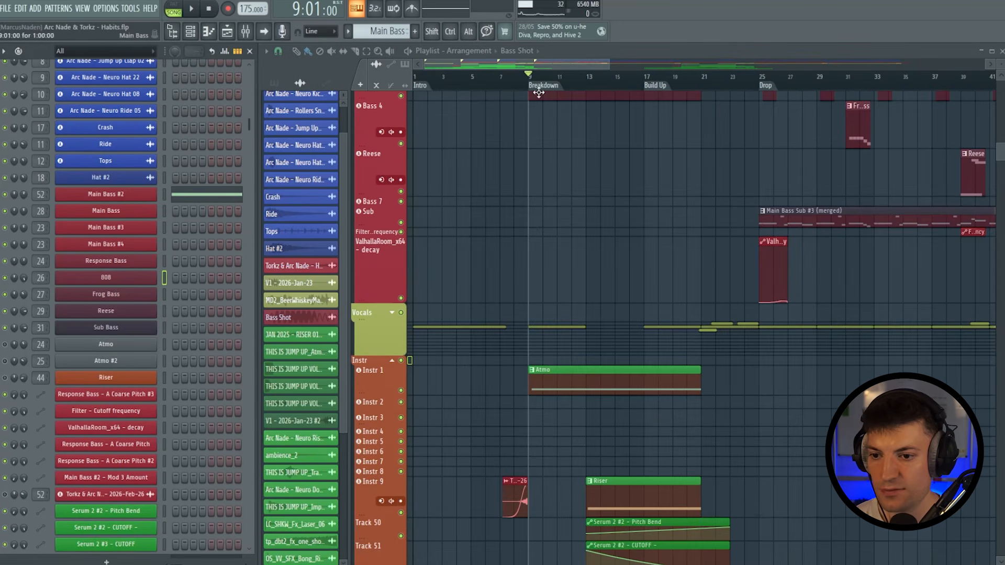
pyautogui.scroll(2, 618, 300)
pyautogui.scroll(-3, 209, 161)
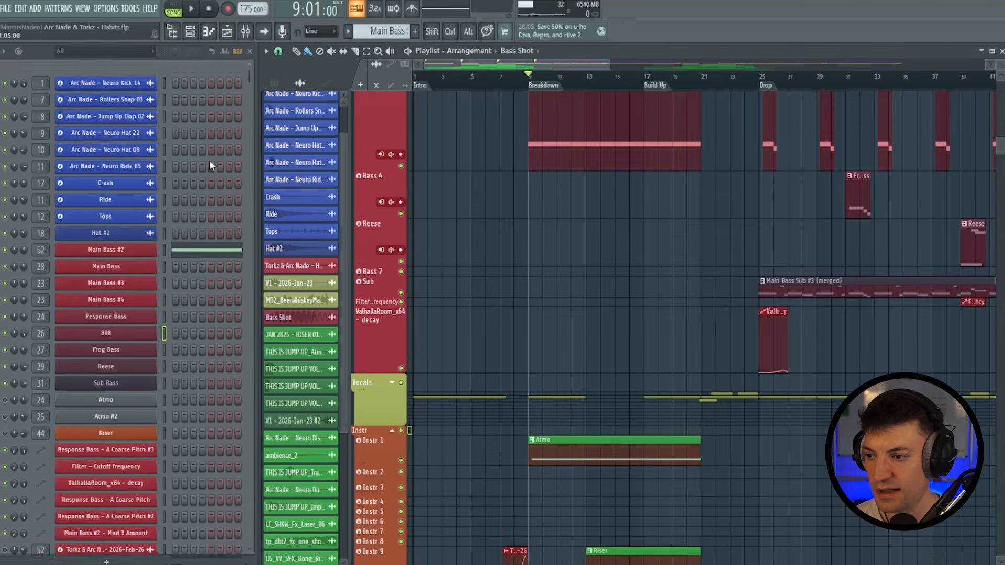
# Step: Play the breakdown with the mixer open and select the Instr 9 track
pyautogui.click(244, 34)
pyautogui.press('space')
pyautogui.click(706, 142)
pyautogui.click(750, 149)
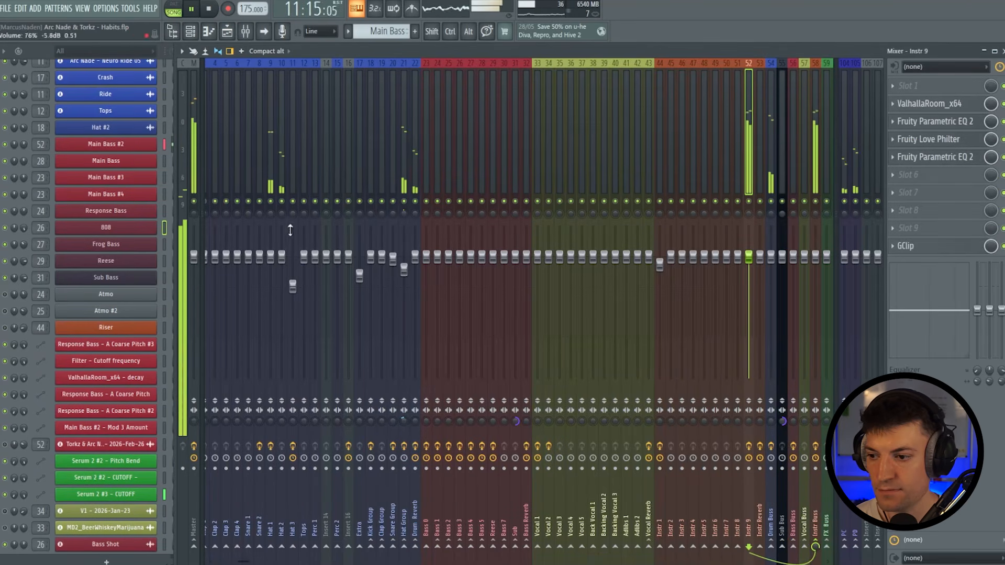
# Step: Inspect ValhallaRoom, the first Fruity Parametric EQ 2 and the Fruity Love Philter cutoff on Instr 9, and stop playback
pyautogui.click(950, 104)
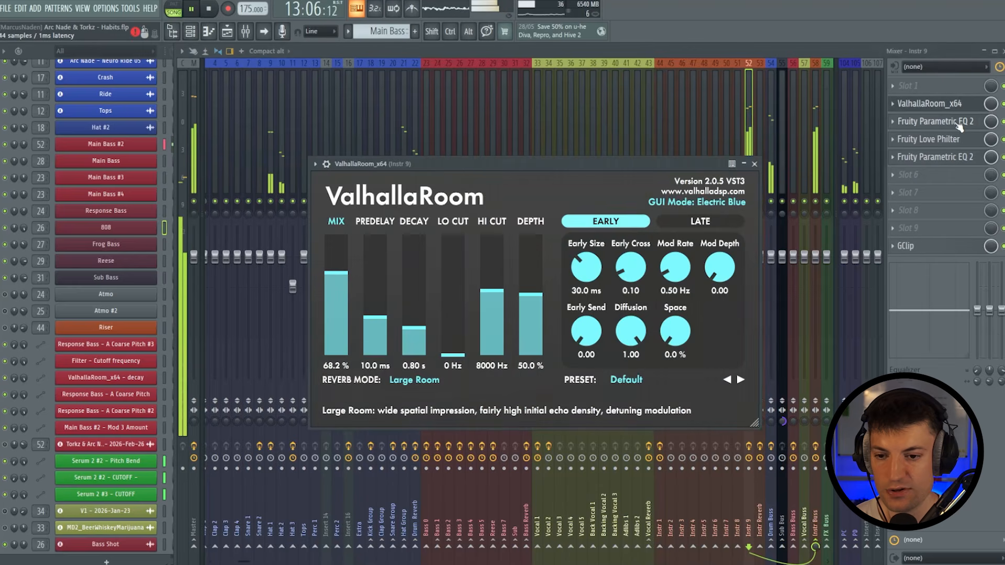
pyautogui.click(959, 126)
pyautogui.click(953, 140)
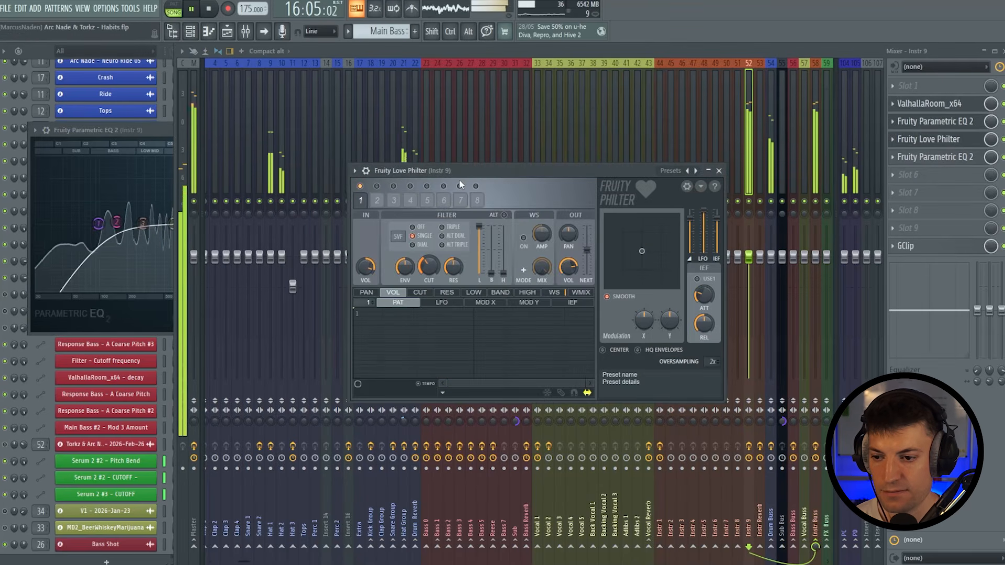
pyautogui.press('space')
pyautogui.moveTo(429, 267); pyautogui.dragTo(432, 268)
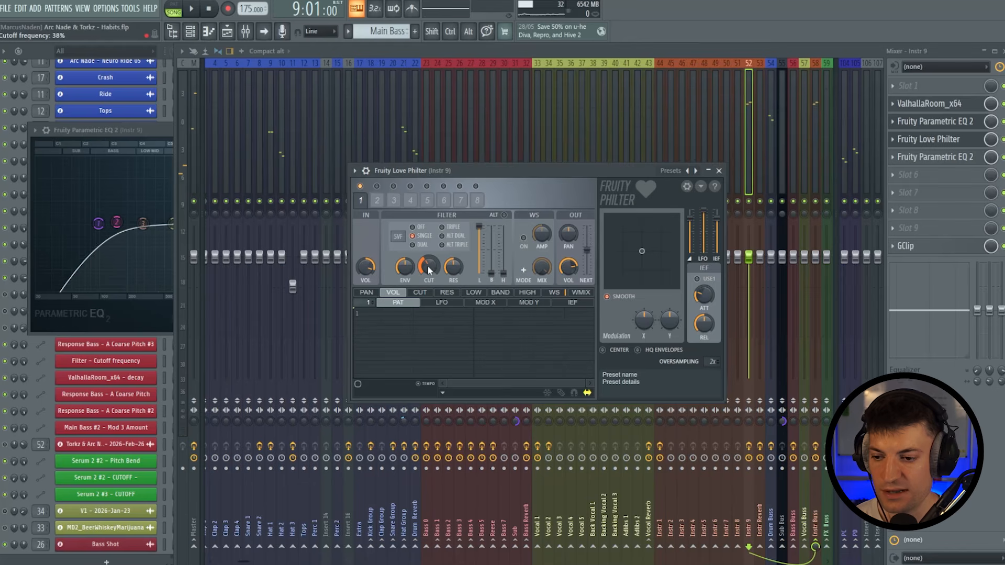
# Step: Review the second Fruity Parametric EQ 2 and GClip on Instr 9, and close the plugin windows
pyautogui.click(932, 157)
pyautogui.press('space')
pyautogui.press('space')
pyautogui.click(474, 188)
pyautogui.click(148, 130)
pyautogui.click(417, 131)
pyautogui.click(175, 202)
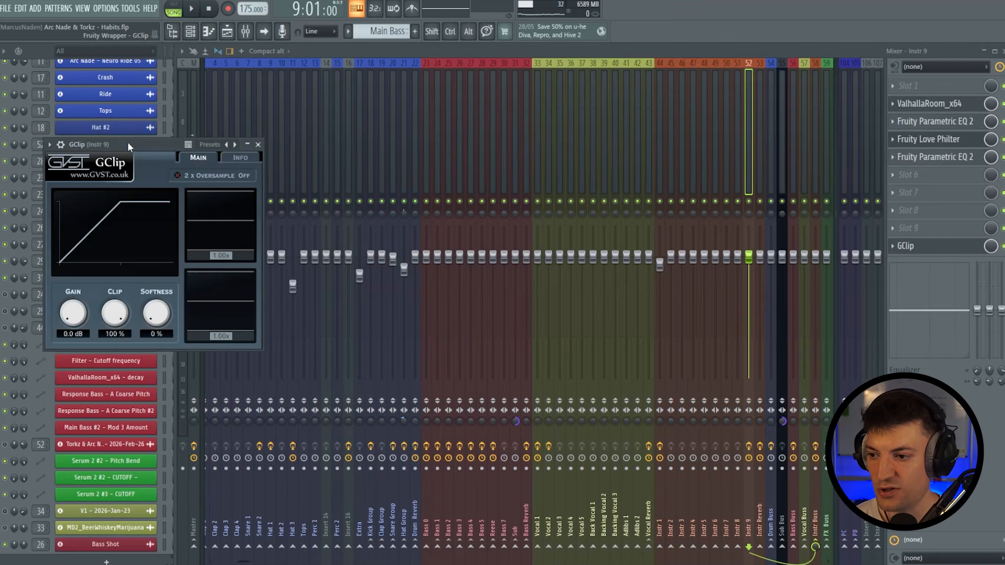
pyautogui.moveTo(129, 146); pyautogui.dragTo(548, 133)
pyautogui.click(676, 132)
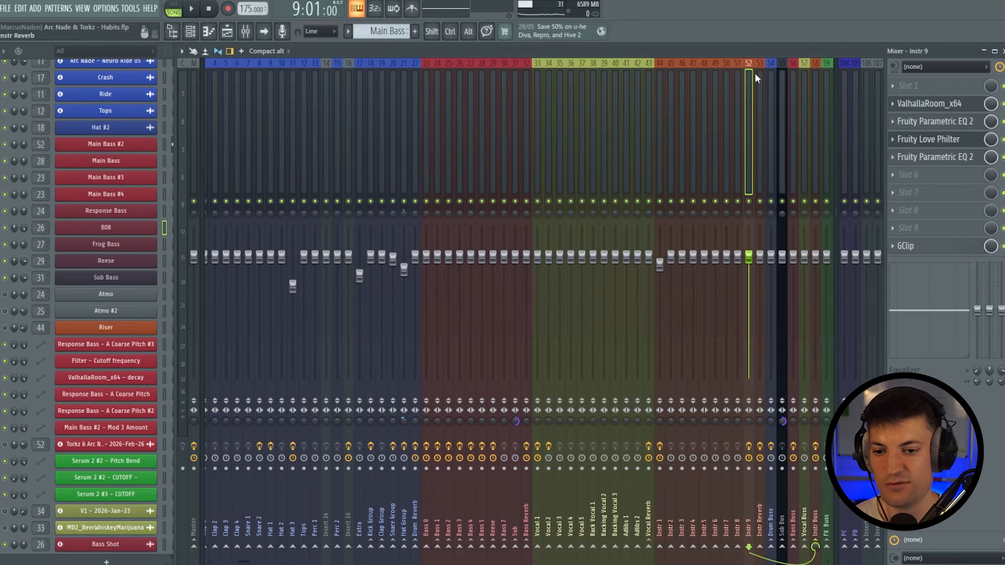
# Step: Return to the playlist, expand the Vocals group, and look over the vocal, instrument and FX tracks
pyautogui.click(1002, 51)
pyautogui.click(754, 163)
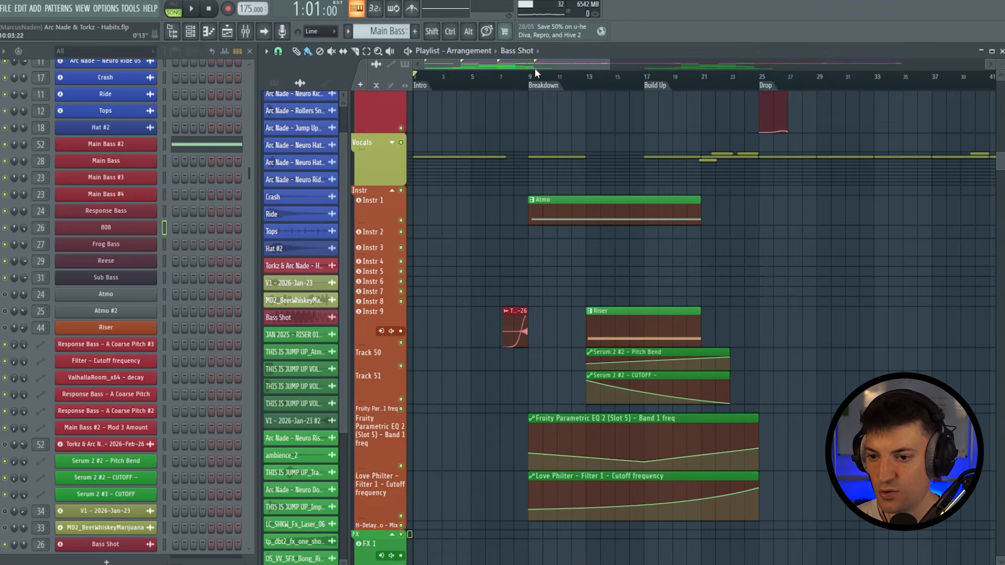
pyautogui.click(393, 145)
pyautogui.scroll(-10, 542, 293)
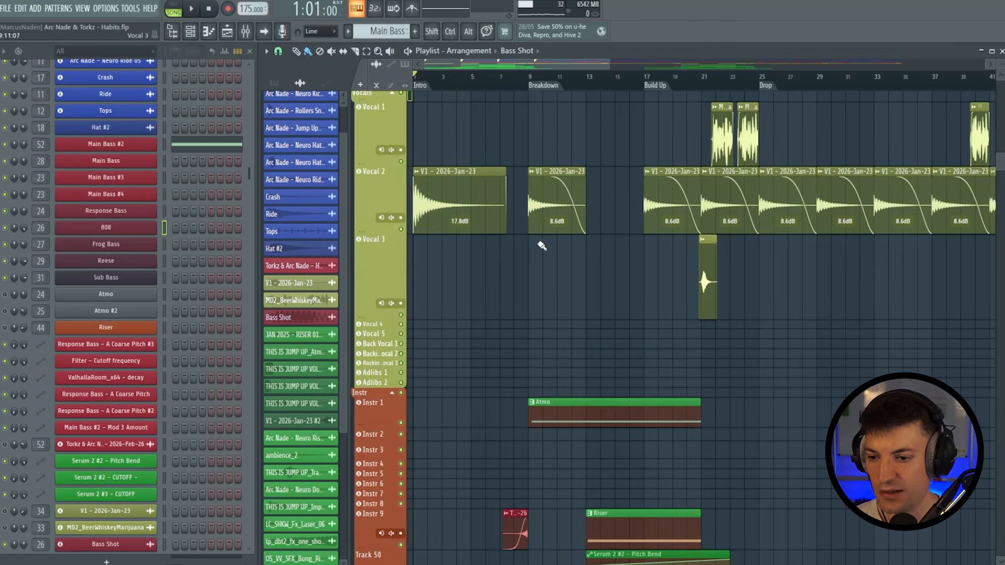
pyautogui.scroll(-5, 502, 383)
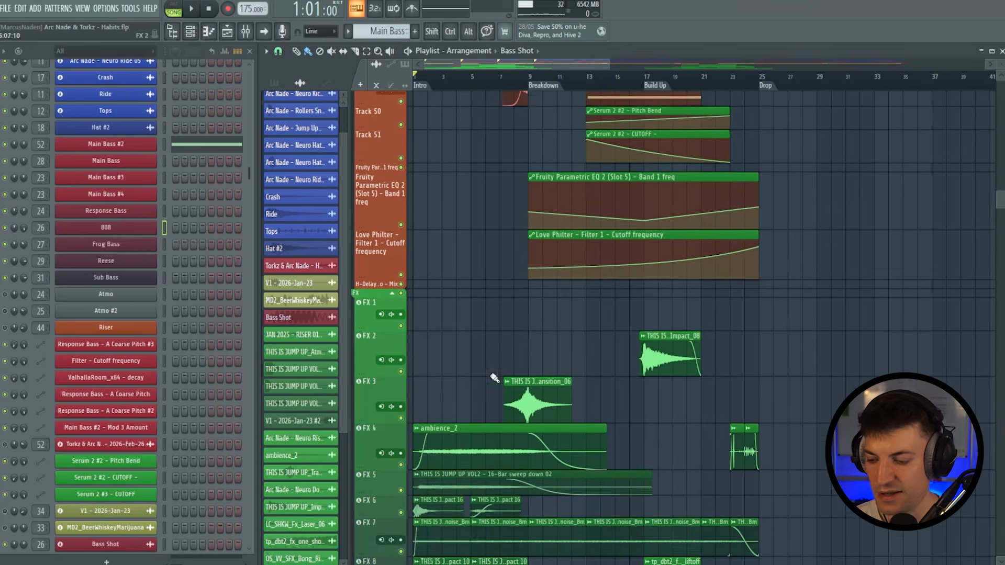
pyautogui.scroll(-5, 219, 471)
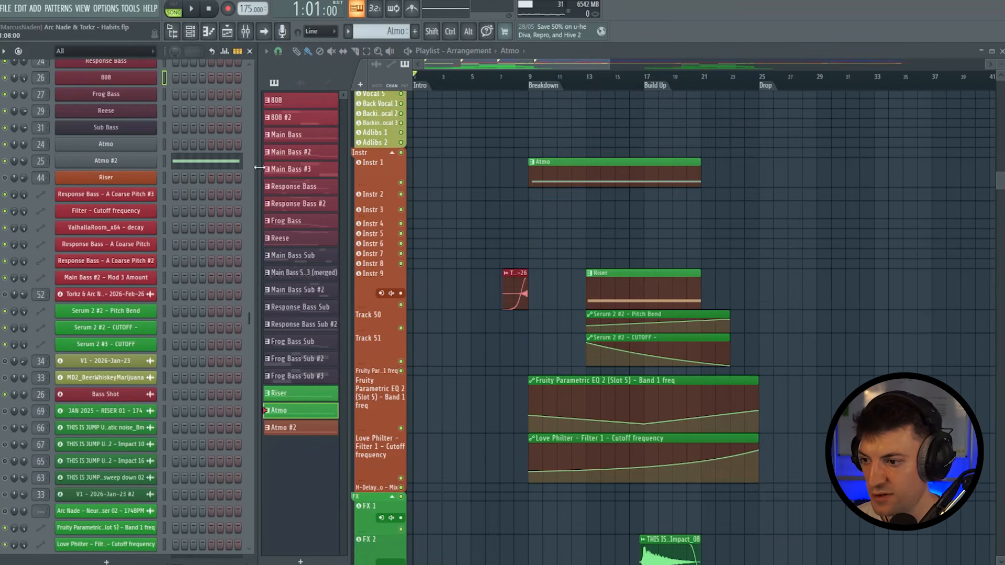
# Step: Play the breakdown from bar 9 while checking the Bass 2 mixer track, and stop playback
pyautogui.click(529, 78)
pyautogui.press('space')
pyautogui.press('F9')
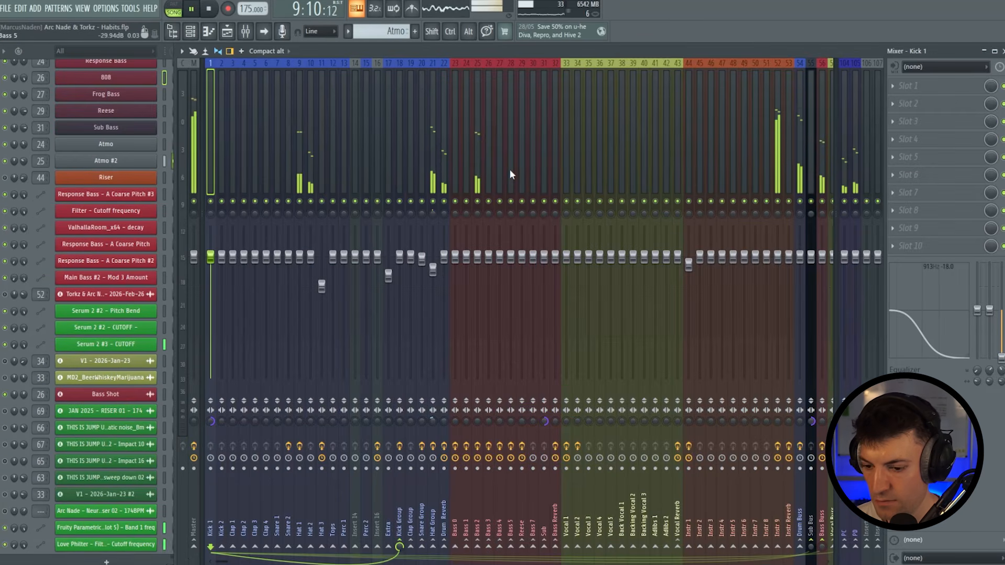
pyautogui.click(480, 159)
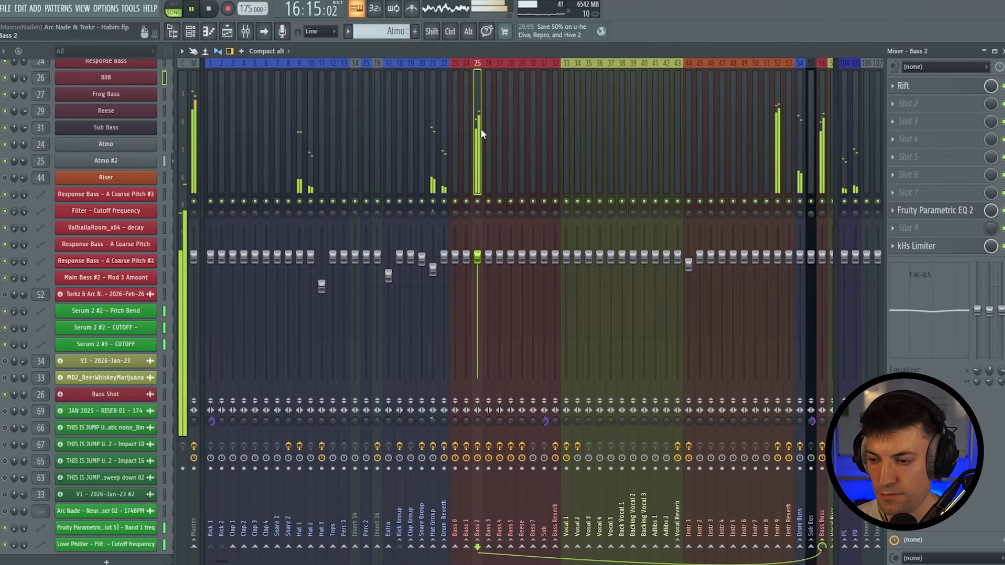
pyautogui.press('space')
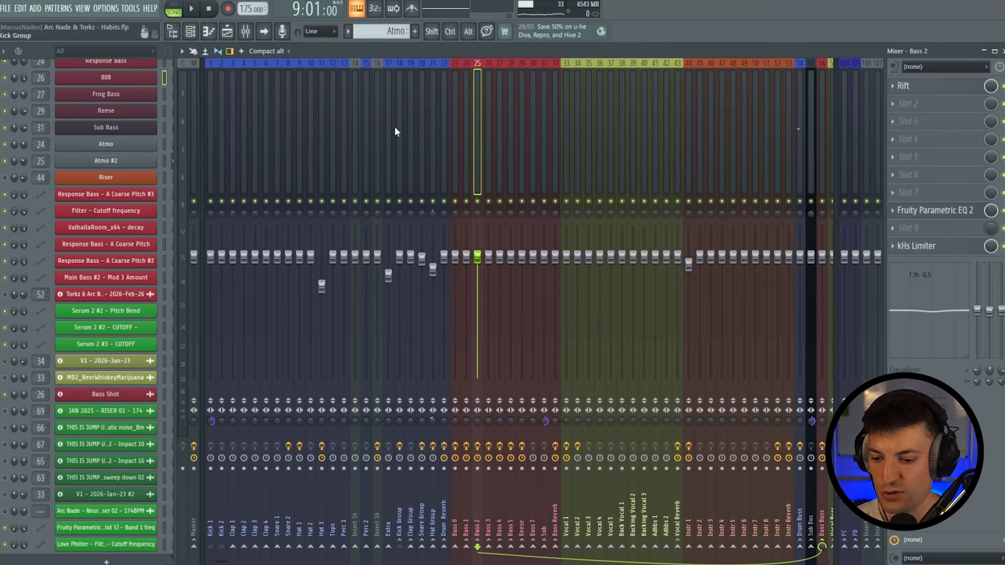
# Step: Examine the Fruity Parametric EQ 2 frequency and Love Philter cutoff automation clips across the breakdown and build-up
pyautogui.press('F9')
pyautogui.scroll(-4, 552, 372)
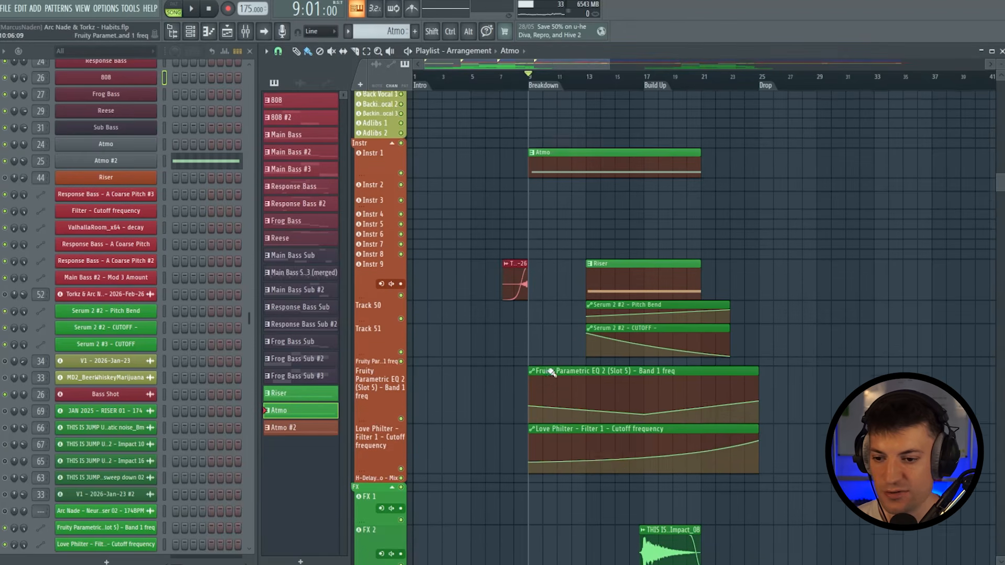
pyautogui.scroll(3, 540, 370)
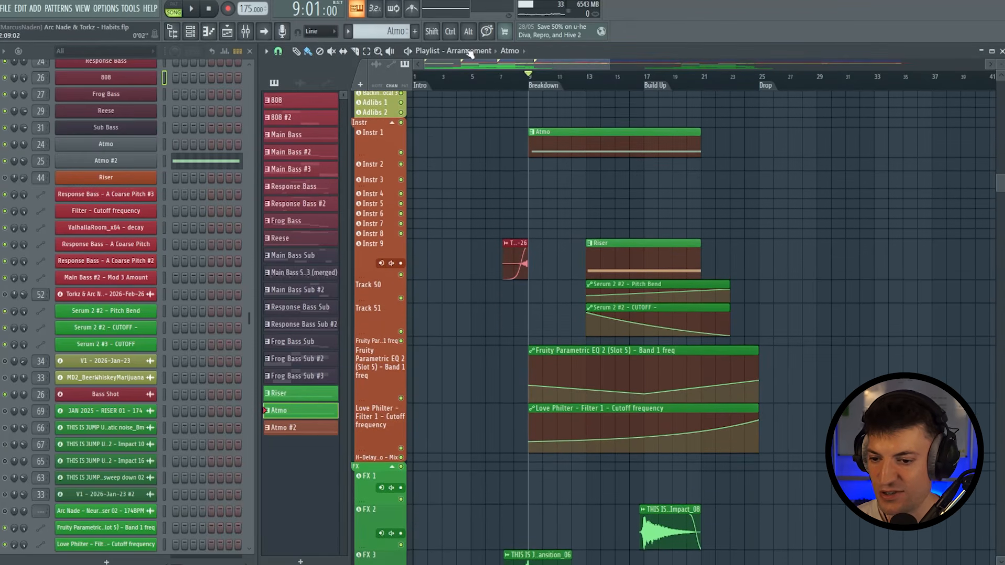
pyautogui.hscroll(7, 505, 72)
pyautogui.hscroll(-6, 510, 75)
# Step: Play the Riser section from bar 13, check its Instr 1 mixer track, and stop playback
pyautogui.moveTo(534, 78); pyautogui.dragTo(549, 80)
pyautogui.click(583, 270)
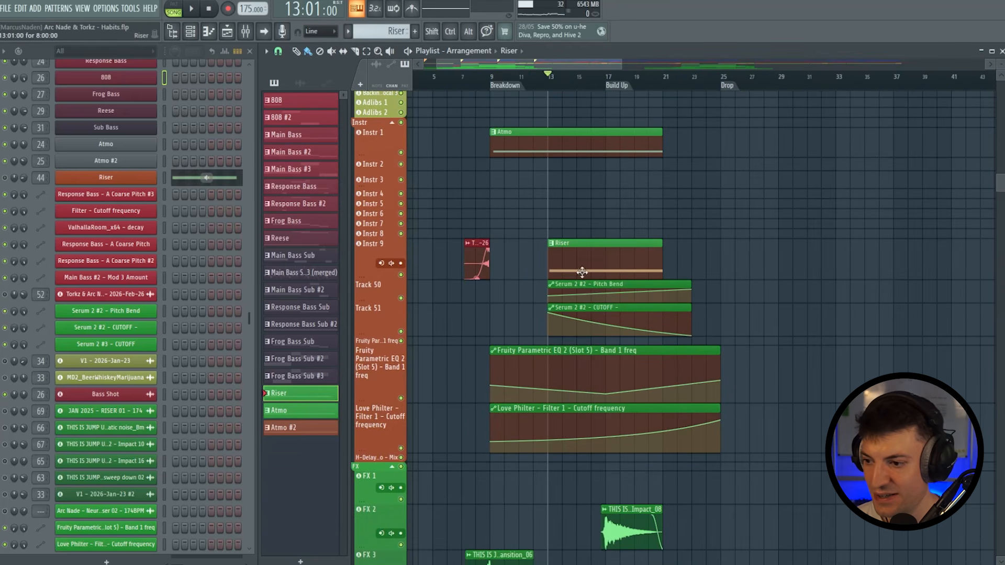
pyautogui.press('space')
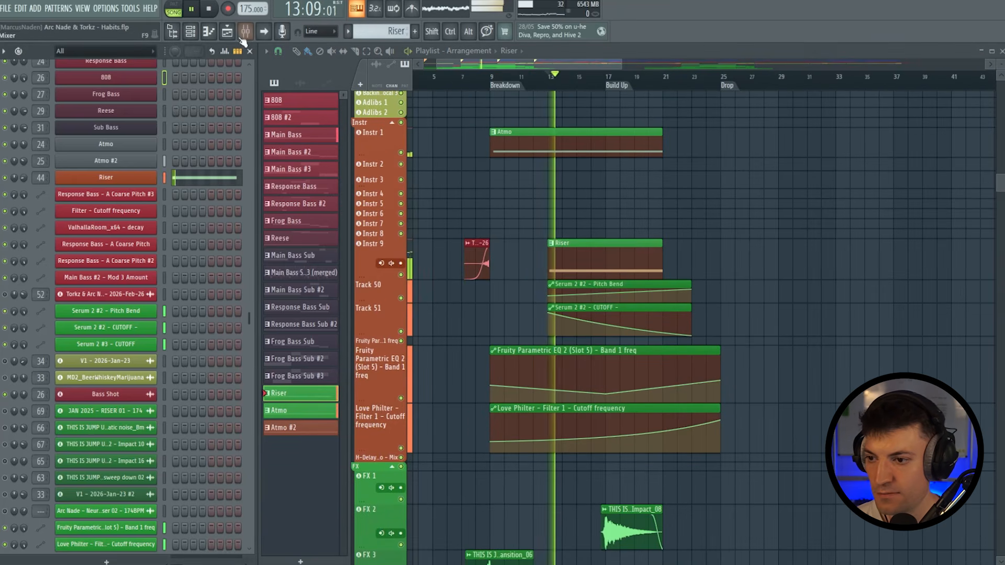
pyautogui.click(246, 33)
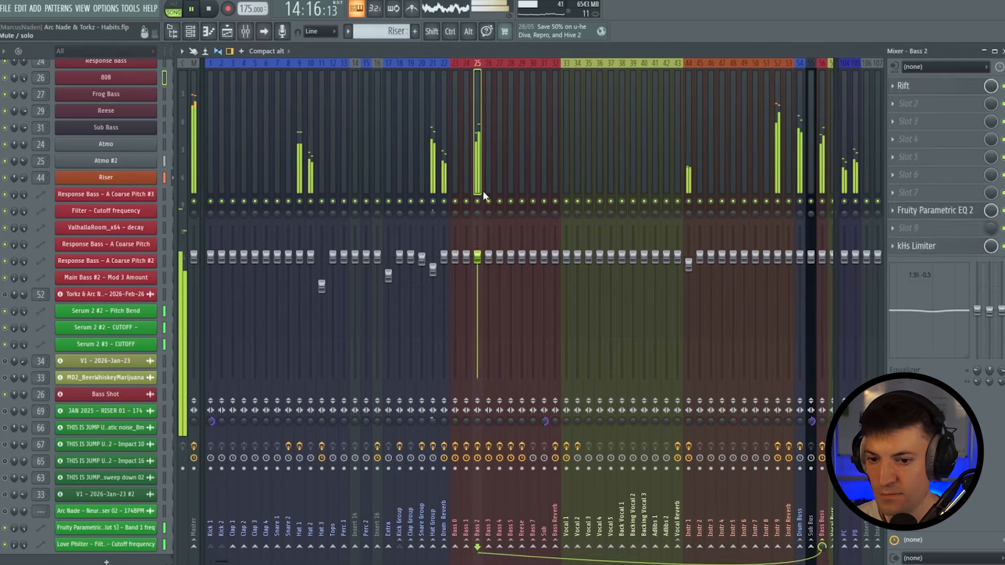
pyautogui.click(689, 178)
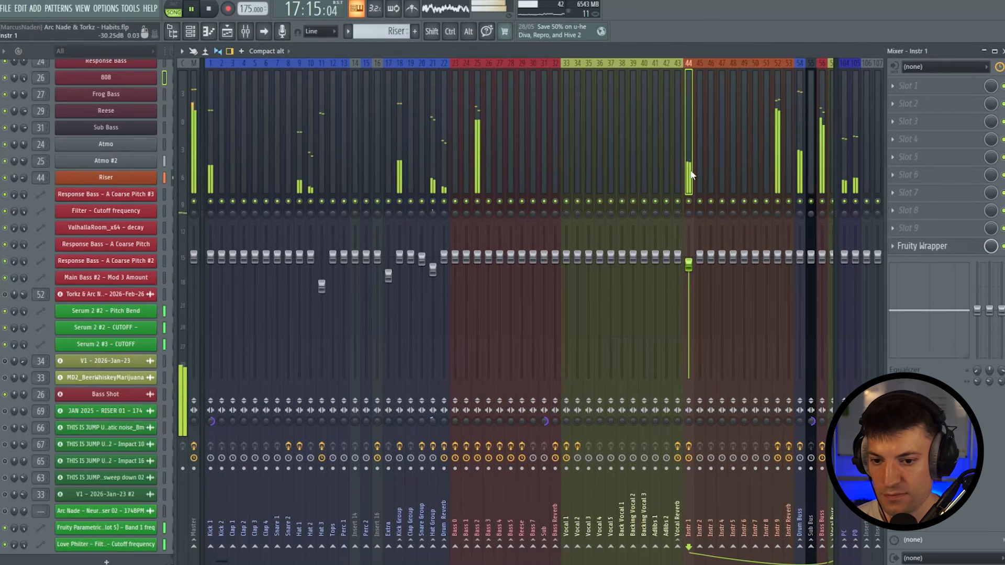
pyautogui.press('space')
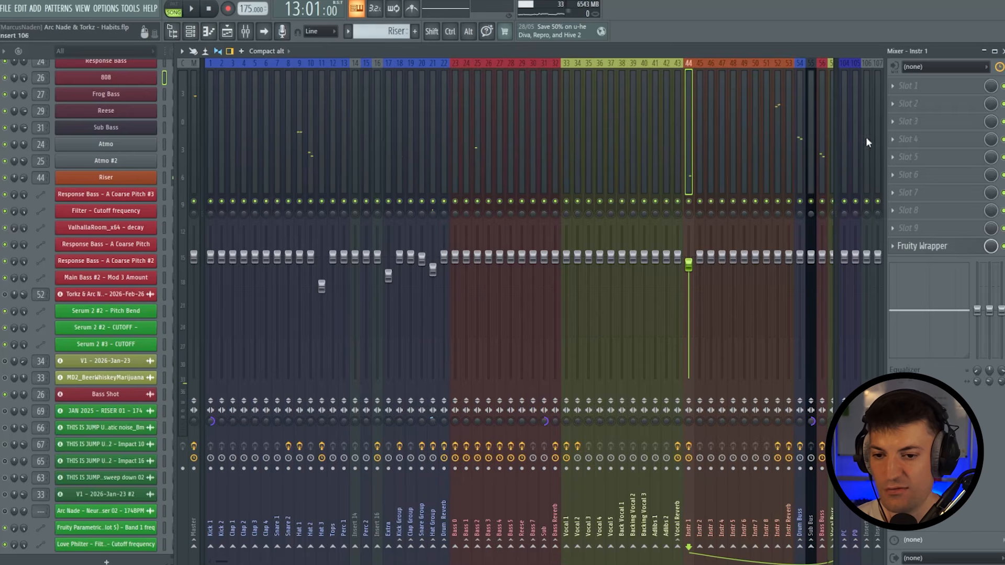
# Step: Play the intro from bar 1 in the playlist while checking the Vocal 2 mixer track, and stop playback
pyautogui.press('F5')
pyautogui.scroll(6, 463, 189)
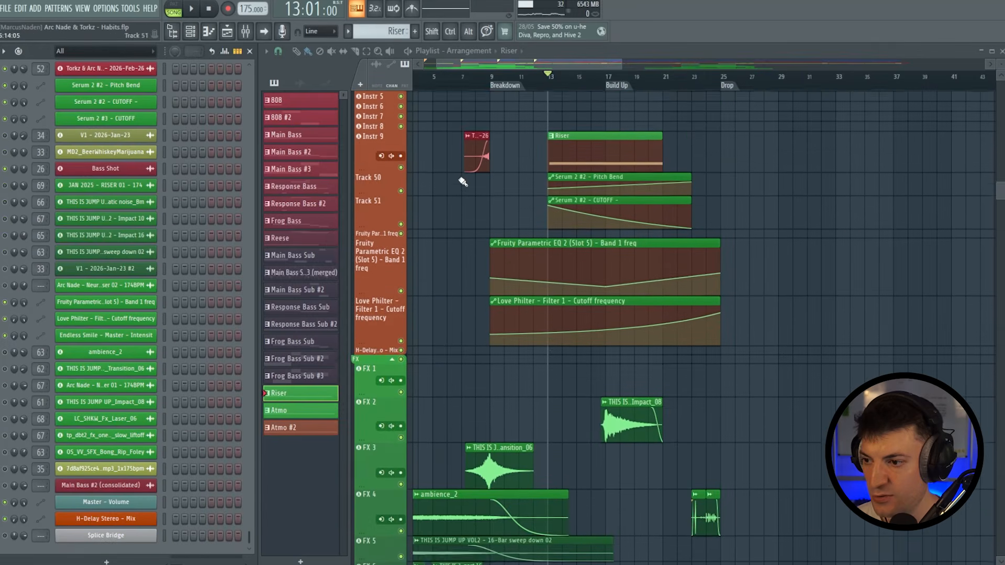
pyautogui.scroll(8, 455, 197)
pyautogui.hscroll(-2, 489, 242)
pyautogui.click(469, 80)
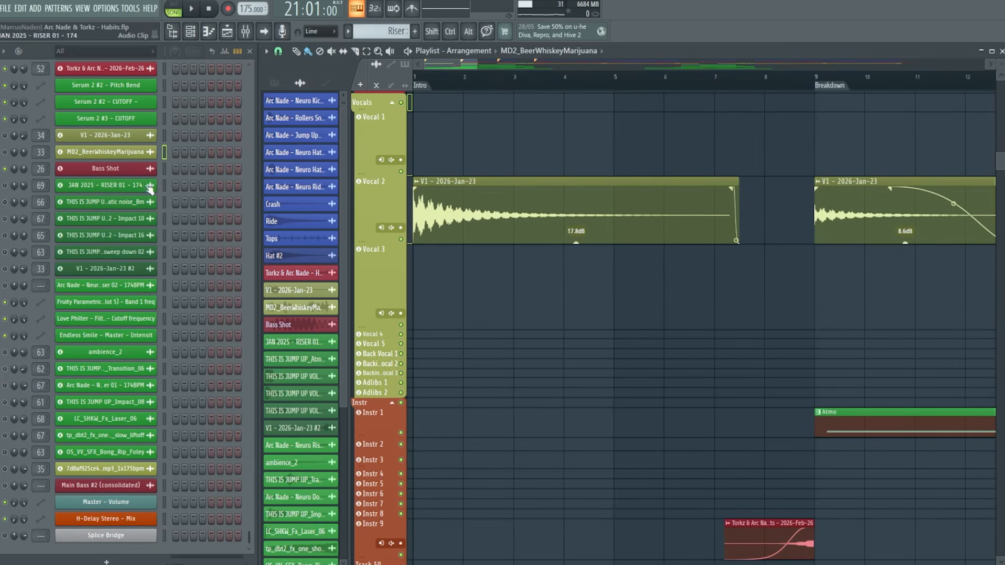
pyautogui.moveTo(442, 77); pyautogui.dragTo(362, 95)
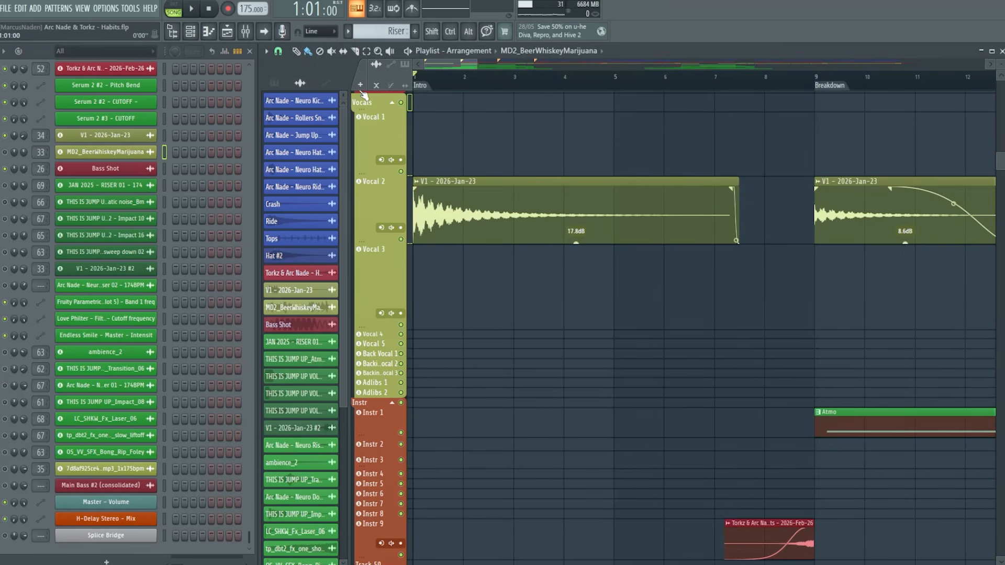
pyautogui.click(245, 32)
pyautogui.press('space')
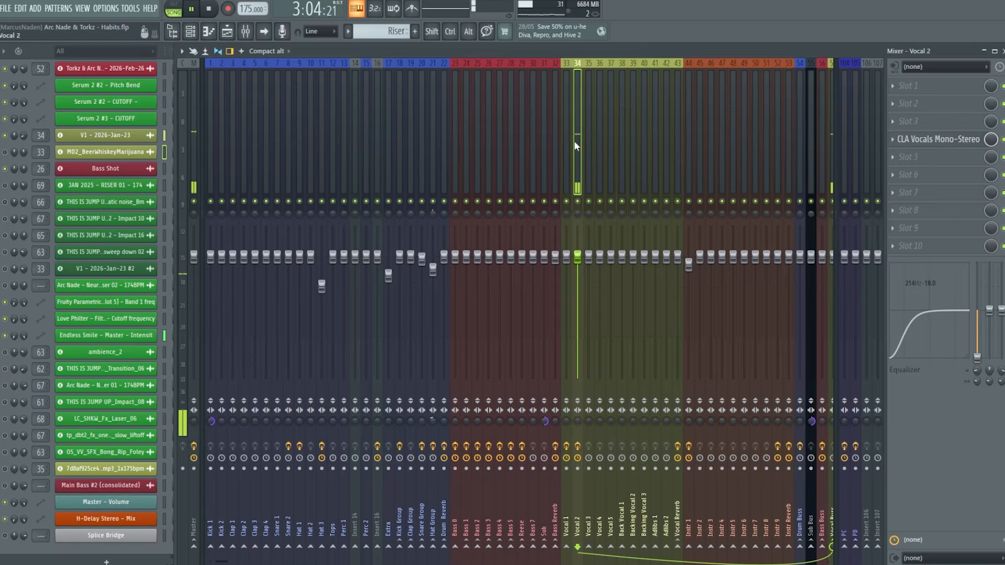
pyautogui.press('space')
# Step: Play the build-up vocals from bar 21 while checking the Vocal 1 mixer track, and stop playback
pyautogui.press('Escape')
pyautogui.scroll(-3, 502, 65)
pyautogui.moveTo(505, 67); pyautogui.dragTo(582, 69)
pyautogui.click(485, 81)
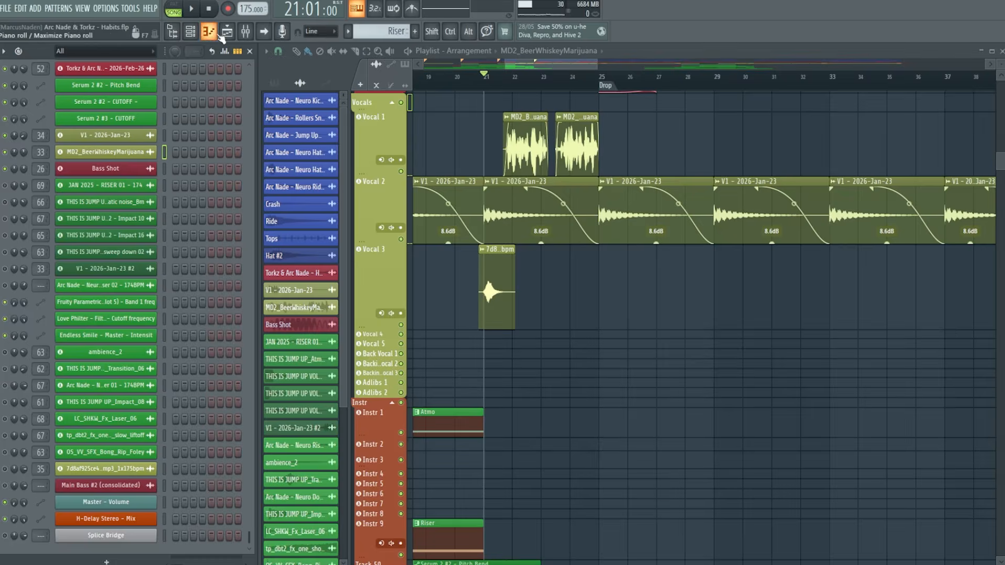
pyautogui.click(245, 32)
pyautogui.press('space')
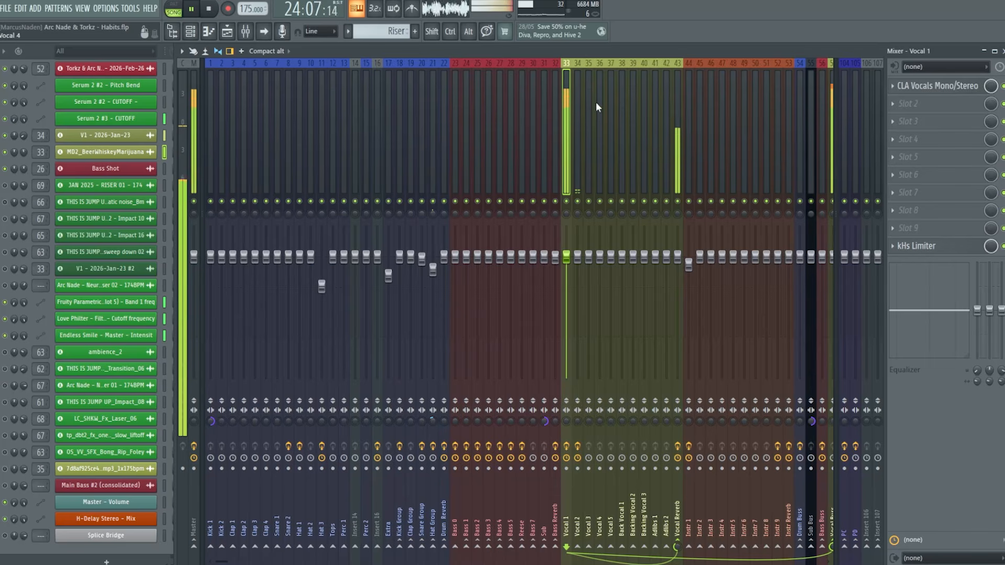
pyautogui.press('space')
# Step: Insert a kHs Limiter in slot 10 of the Vocal Buss and play the vocals from bar 21 to check its level
pyautogui.moveTo(577, 117); pyautogui.dragTo(725, 134)
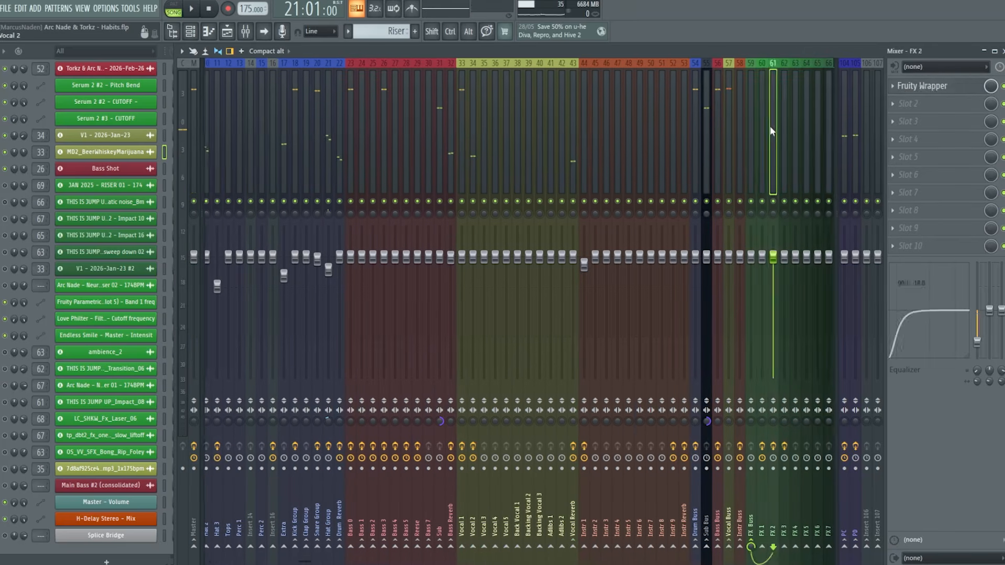
pyautogui.click(462, 293)
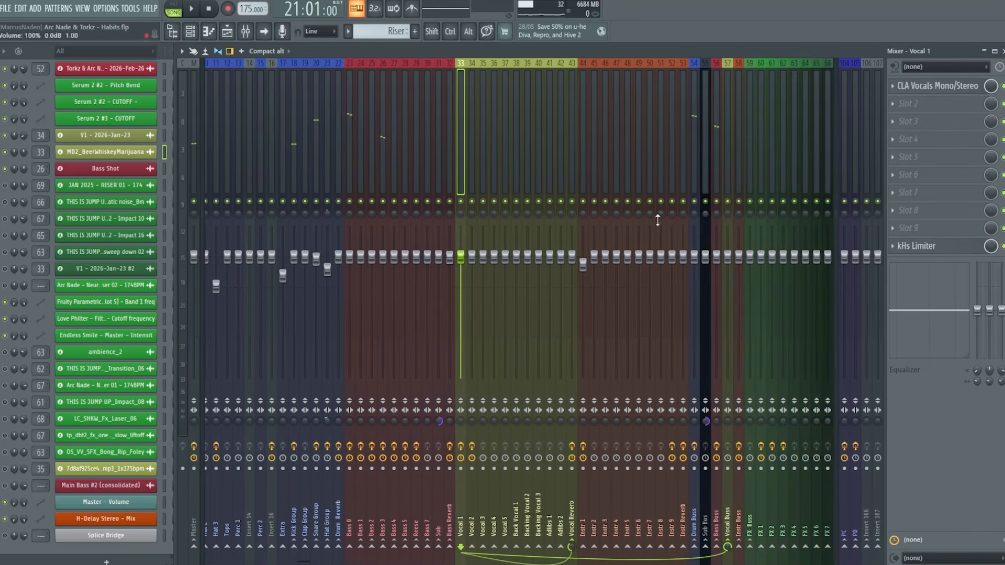
pyautogui.click(724, 134)
pyautogui.click(926, 246)
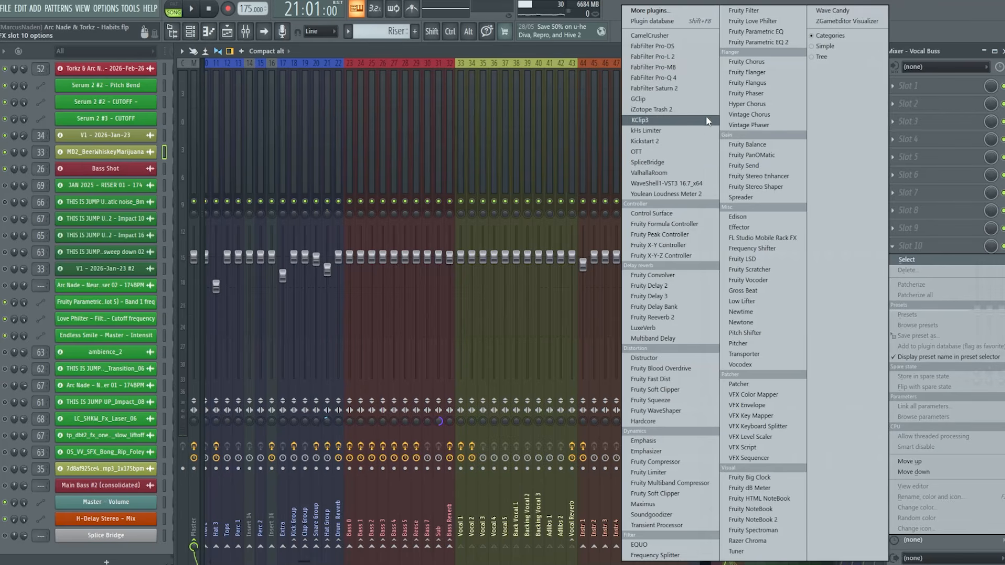
pyautogui.click(668, 132)
pyautogui.click(202, 173)
pyautogui.press('space')
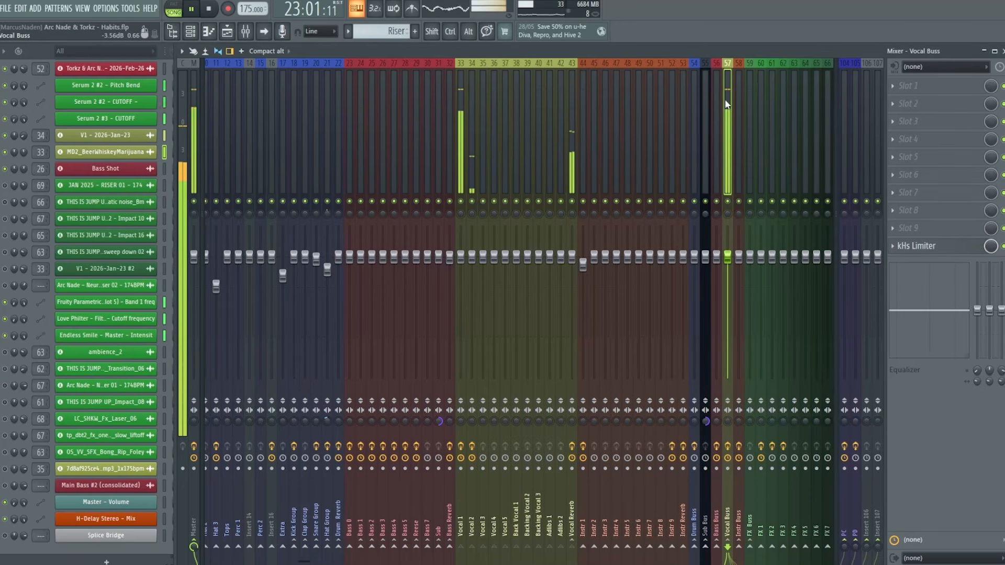
pyautogui.press('space')
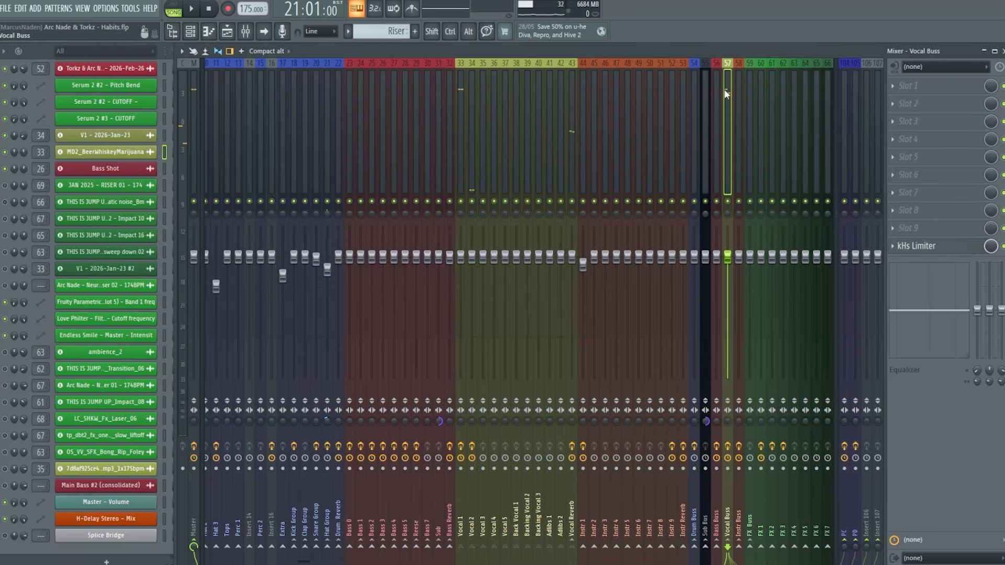
# Step: Compare the effects and routing of the Vocal 1, Vocal Reverb and Vocal Buss mixer tracks
pyautogui.click(464, 128)
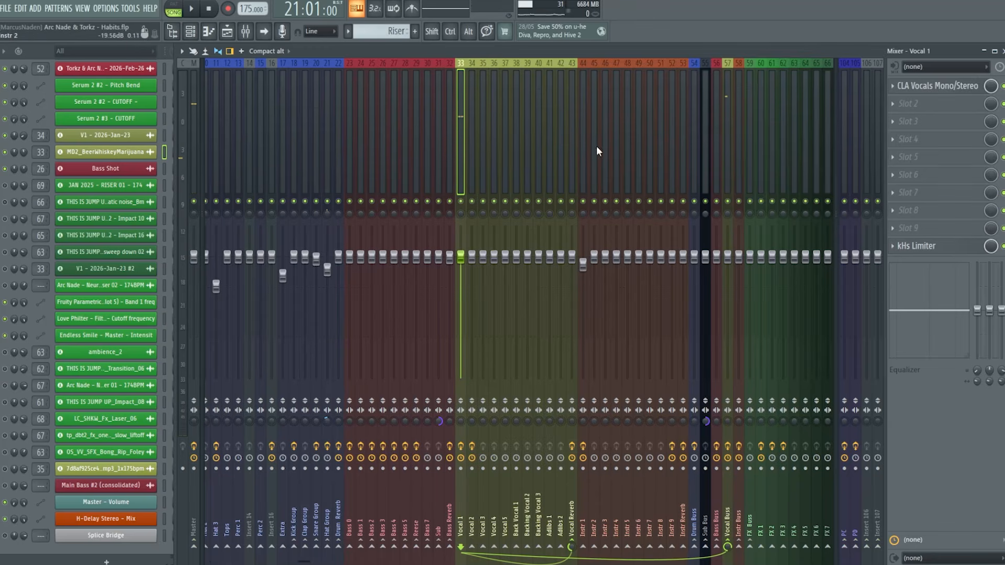
pyautogui.click(575, 126)
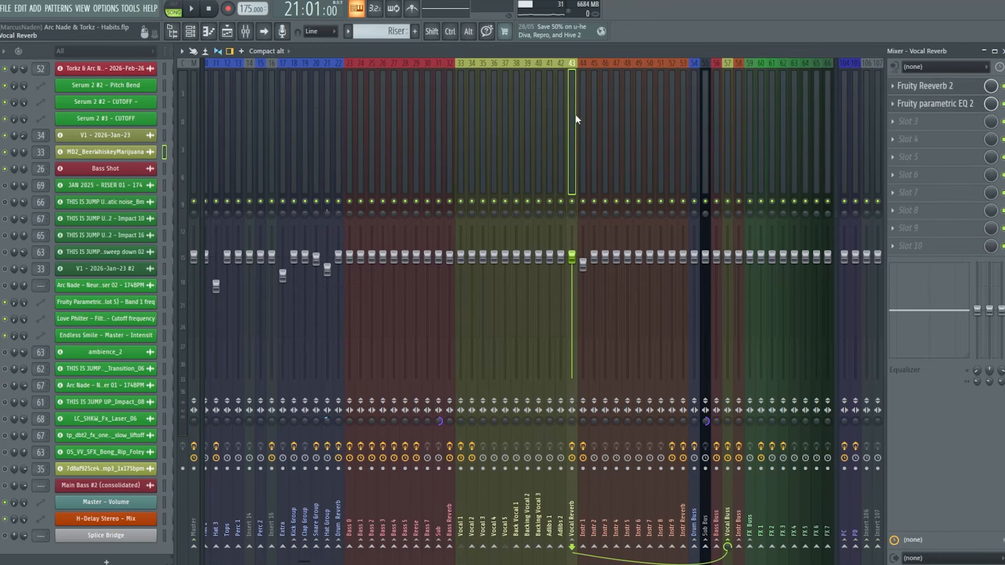
pyautogui.click(461, 157)
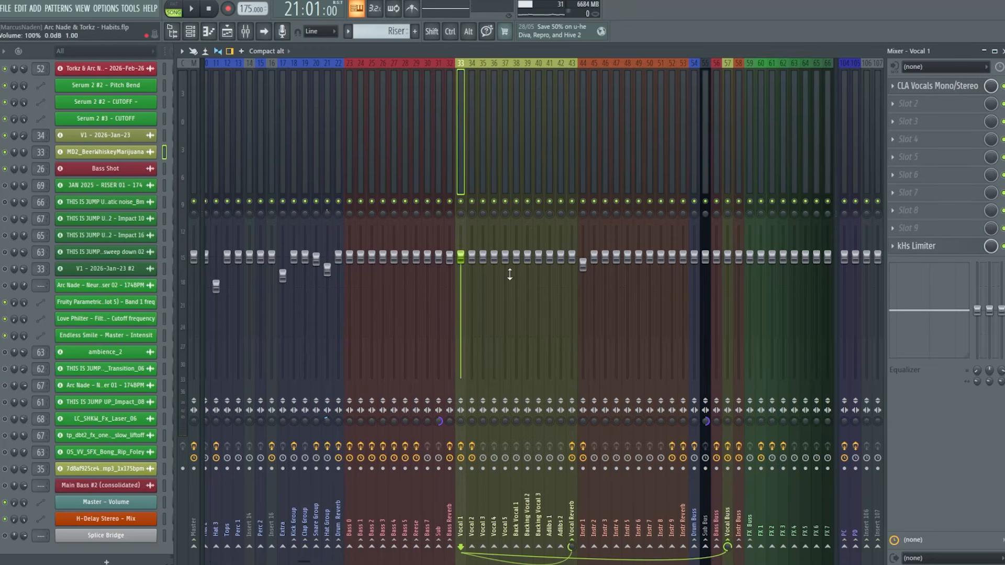
pyautogui.click(728, 142)
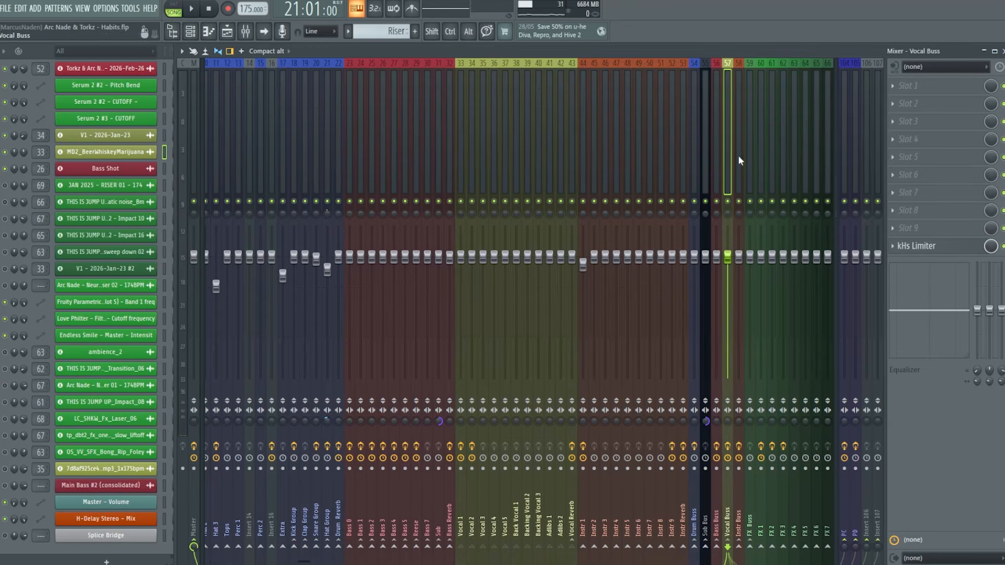
# Step: Examine the kHs Limiter on Vocal 1 and play the vocals while comparing its level with the Vocal Buss
pyautogui.click(460, 128)
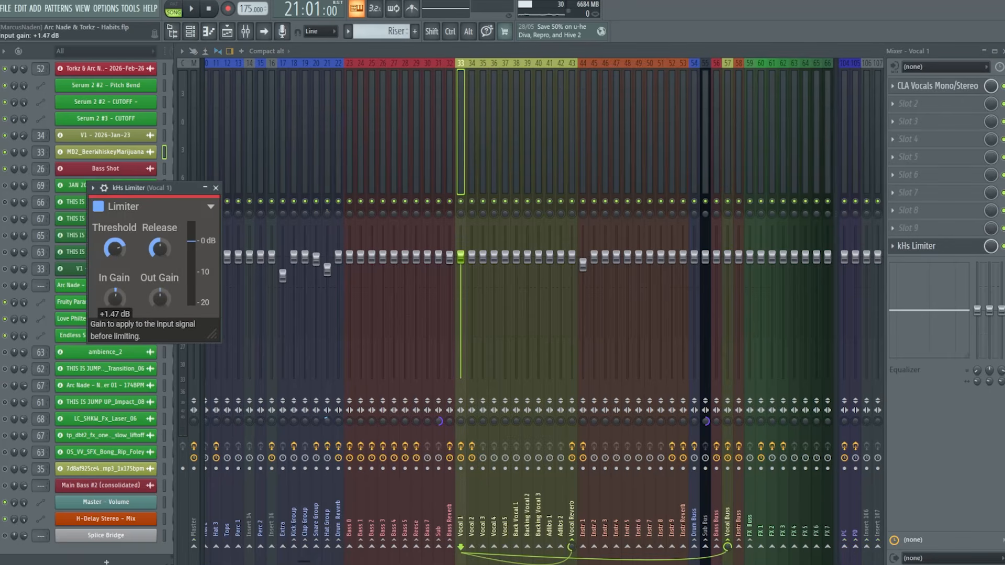
pyautogui.moveTo(166, 184); pyautogui.dragTo(366, 172)
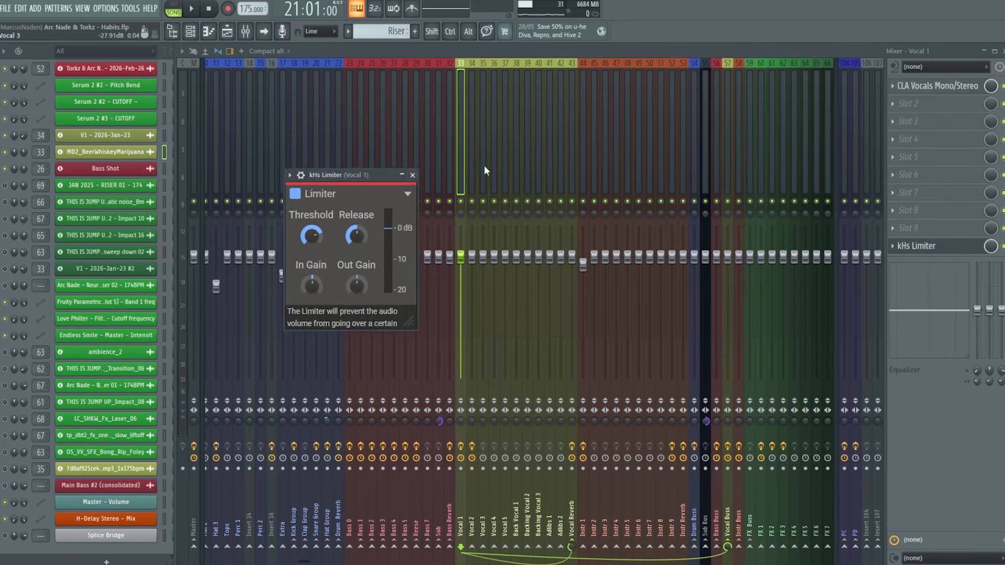
pyautogui.click(415, 175)
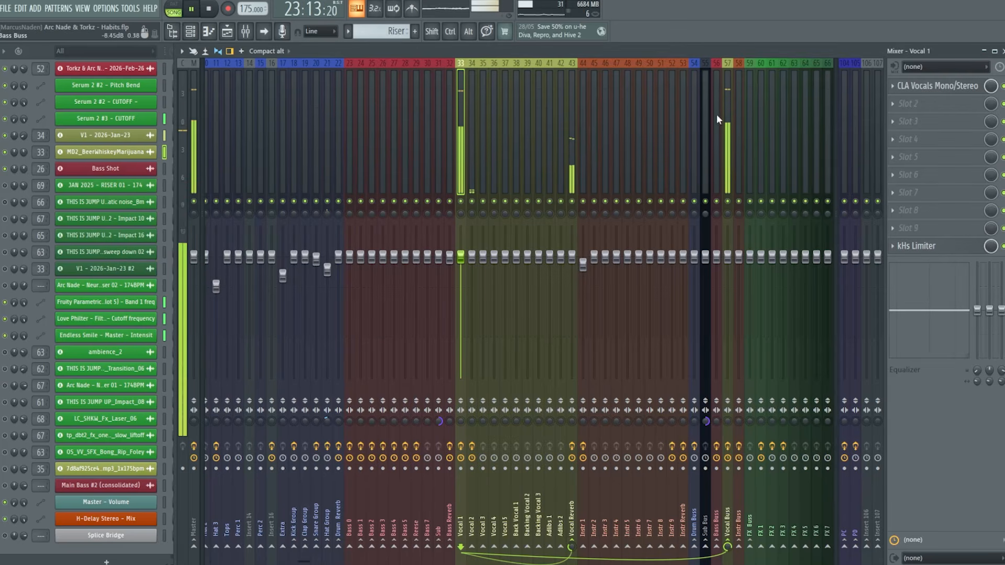
pyautogui.click(726, 113)
pyautogui.press('space')
# Step: Examine the CLA Vocals Mono/Stereo settings on the Vocal 1 mixer track and close the plugin
pyautogui.click(464, 126)
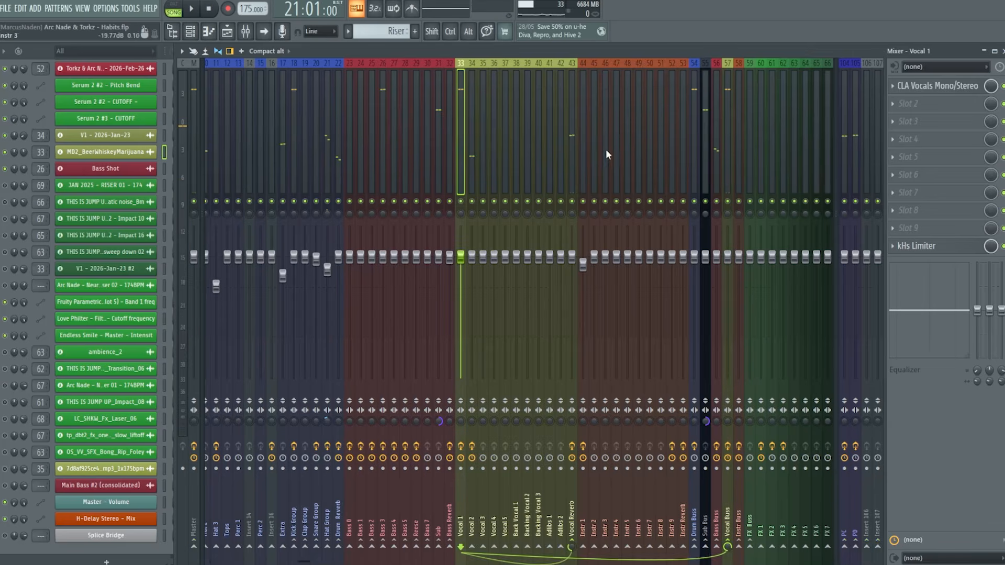
pyautogui.click(932, 86)
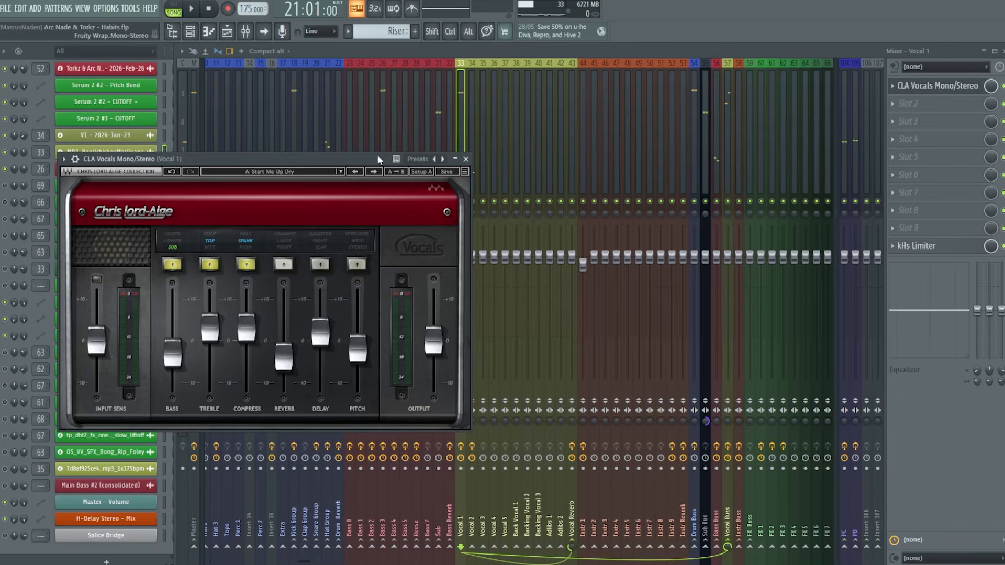
pyautogui.moveTo(380, 159); pyautogui.dragTo(676, 130)
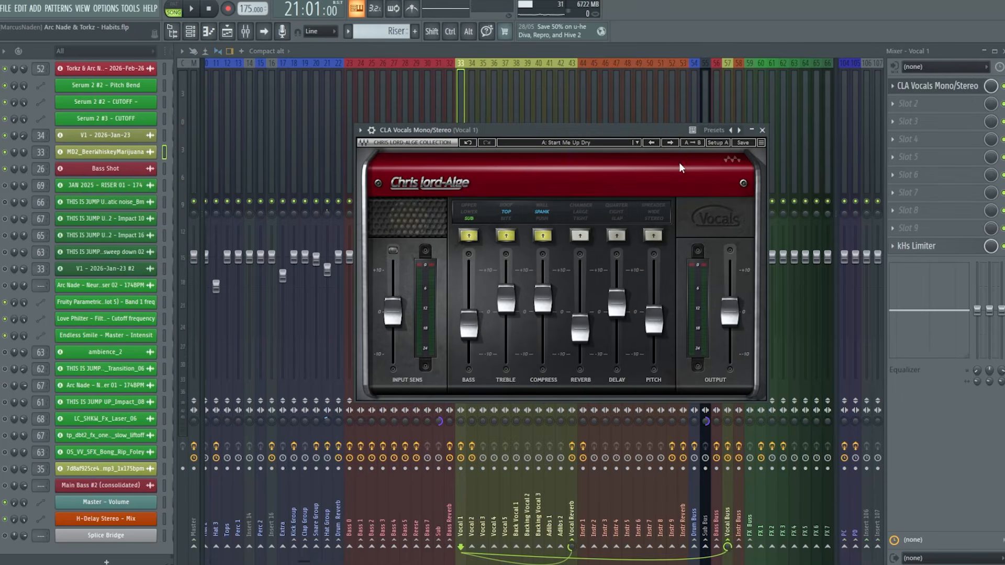
pyautogui.click(762, 130)
# Step: Return to the playlist's FX tracks, set the playback position to bar 1, and enlarge tracks 67 to 69
pyautogui.press('F5')
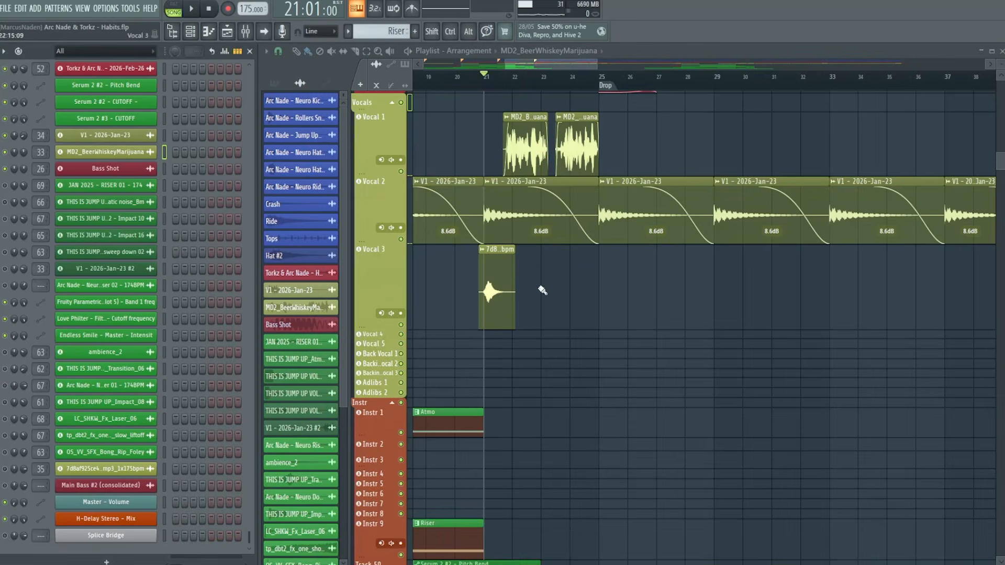
pyautogui.scroll(-4, 487, 86)
pyautogui.scroll(-15, 498, 281)
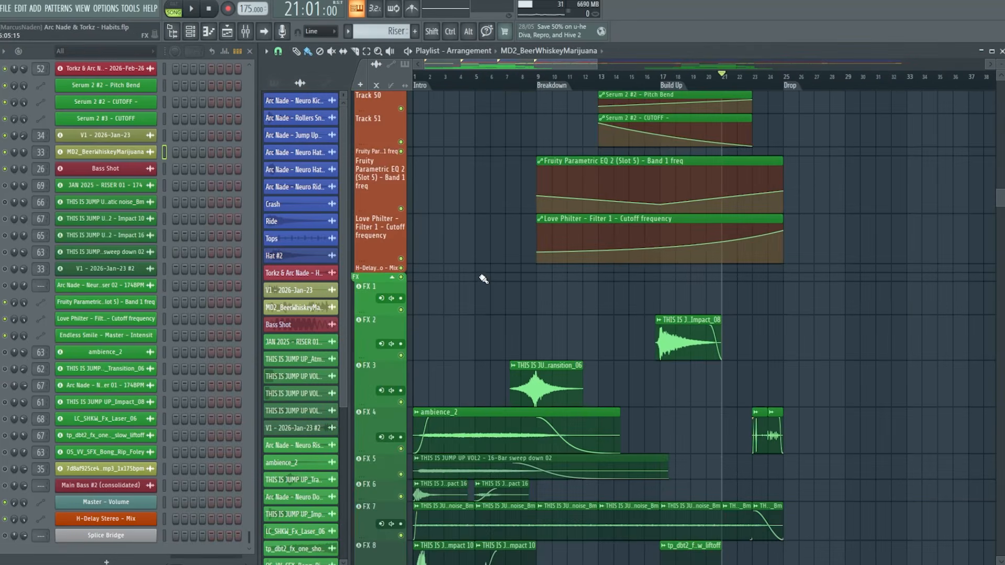
pyautogui.click(415, 77)
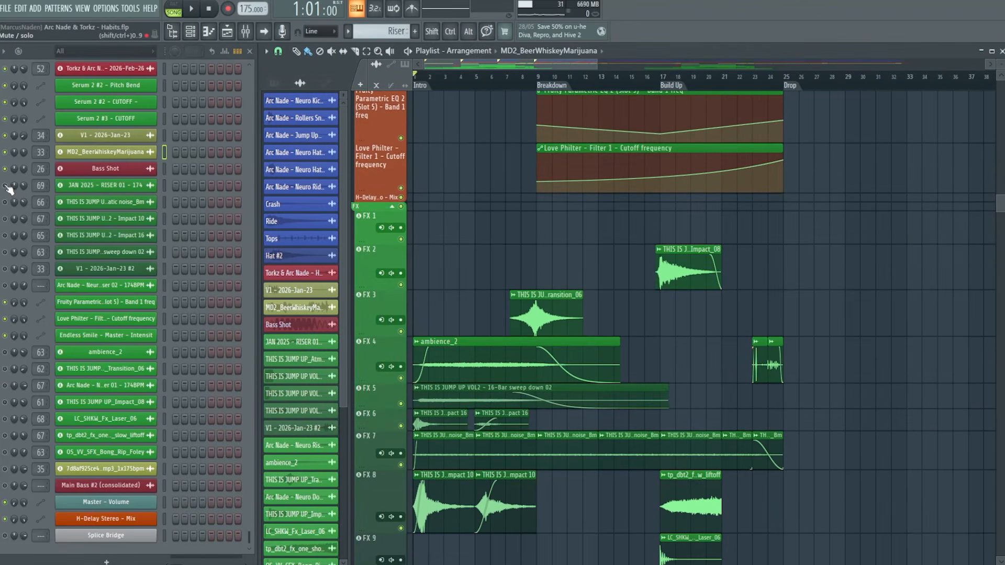
pyautogui.scroll(-3, 588, 439)
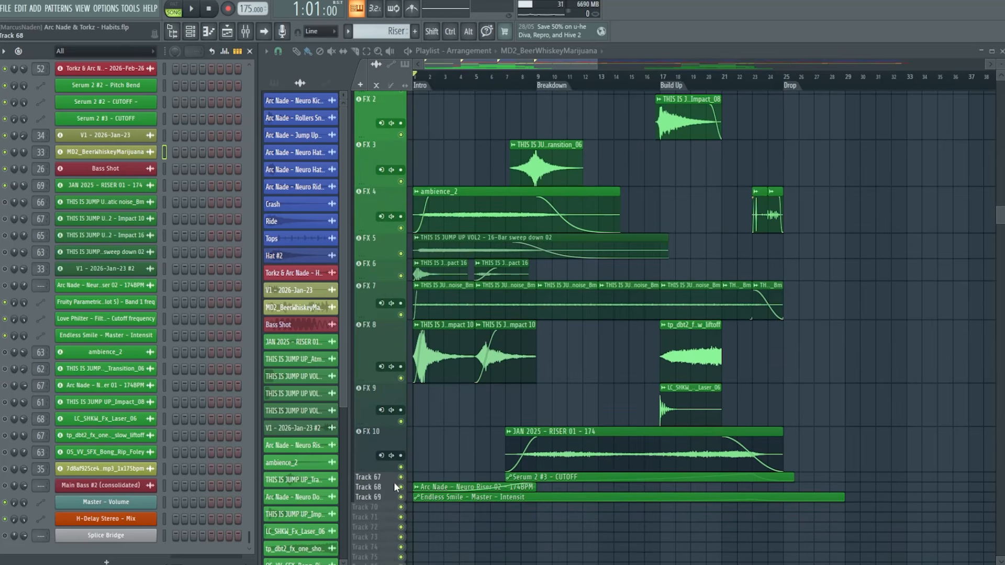
pyautogui.moveTo(393, 482)
pyautogui.mouseDown()
pyautogui.moveTo(388, 494)
pyautogui.moveTo(379, 479)
pyautogui.mouseUp()
pyautogui.scroll(-1, 379, 461)
pyautogui.moveTo(379, 489); pyautogui.dragTo(376, 530)
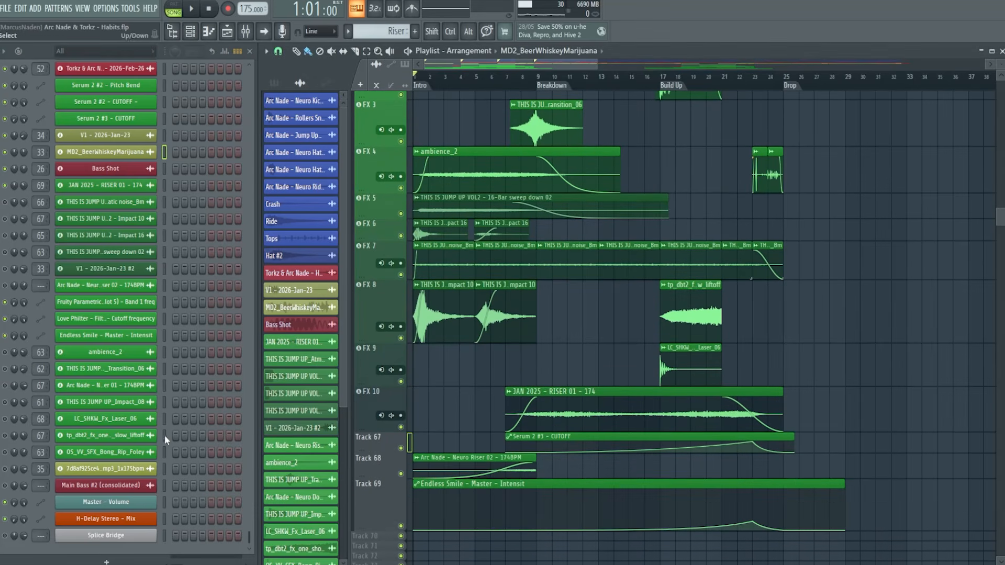
# Step: Unmute the FX channels and start playback from bar 1 with the FX Buss mixer track selected
pyautogui.rightClick(4, 202)
pyautogui.click(15, 207)
pyautogui.press('F9')
pyautogui.scroll(-4, 471, 135)
pyautogui.click(559, 136)
pyautogui.click(483, 120)
pyautogui.press('space')
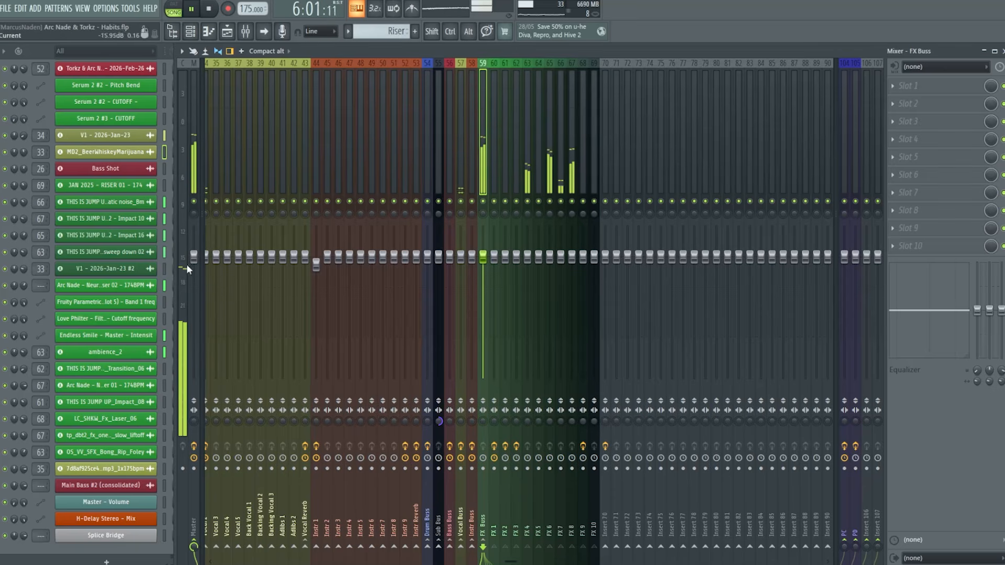
# Step: Check the individual FX mixer tracks and the FX Buss during playback of the intro and breakdown
pyautogui.click(528, 170)
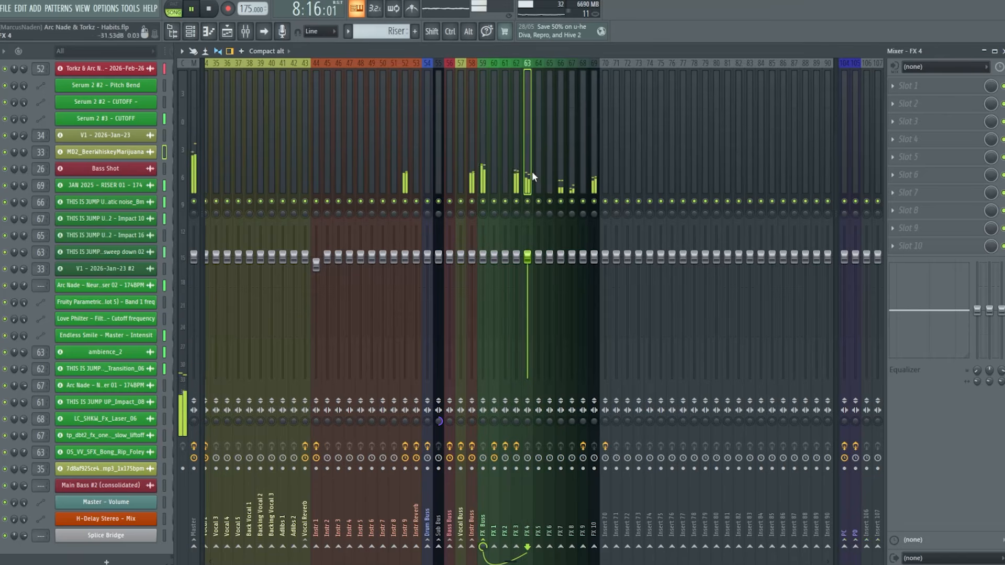
pyautogui.click(516, 172)
pyautogui.click(571, 176)
pyautogui.click(592, 176)
pyautogui.click(549, 172)
pyautogui.click(501, 164)
pyautogui.click(492, 168)
pyautogui.click(486, 180)
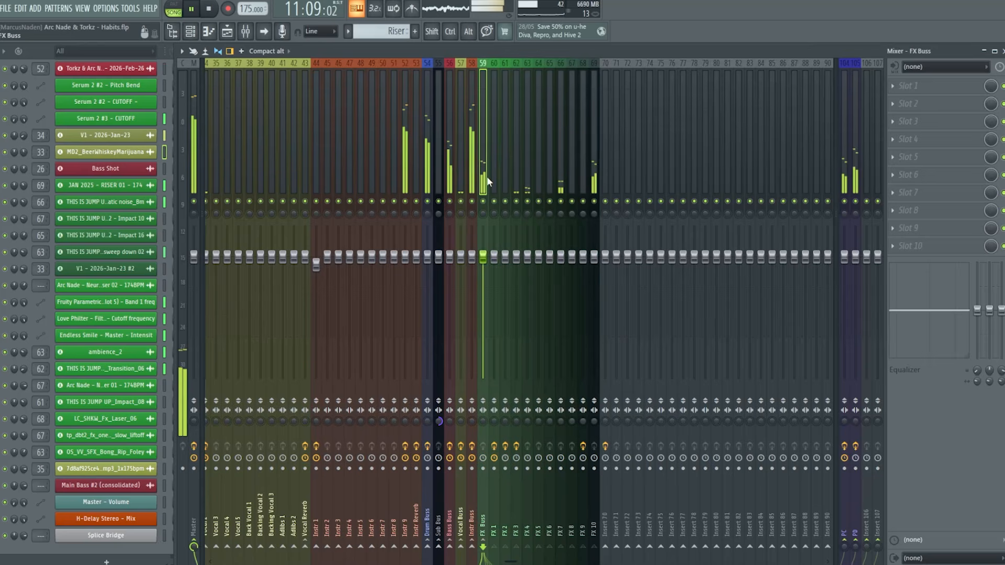
# Step: Check the Instr 9, Drum Buss, FX Buss and Vocal Buss mixer tracks while the breakdown and build-up play
pyautogui.click(405, 105)
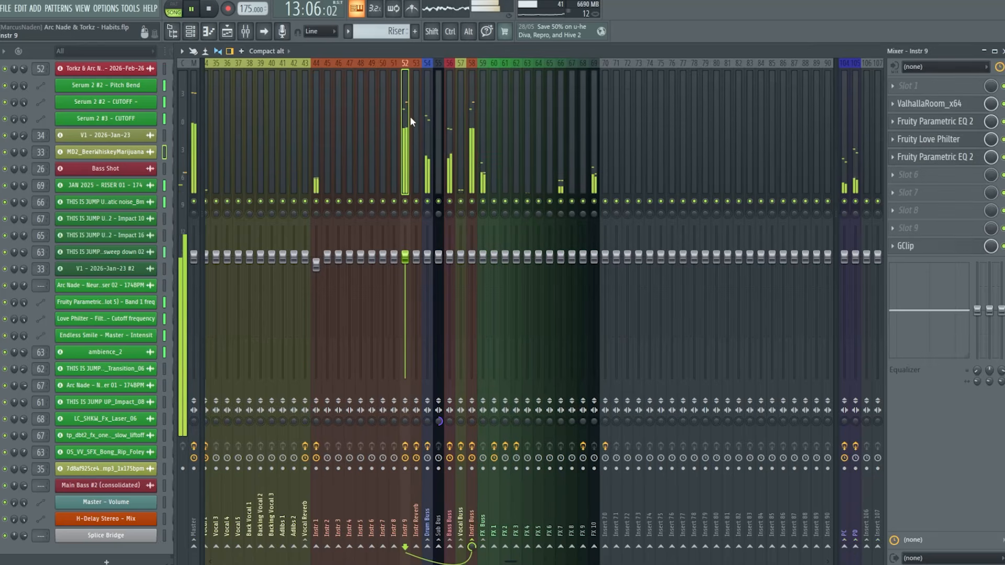
pyautogui.click(428, 124)
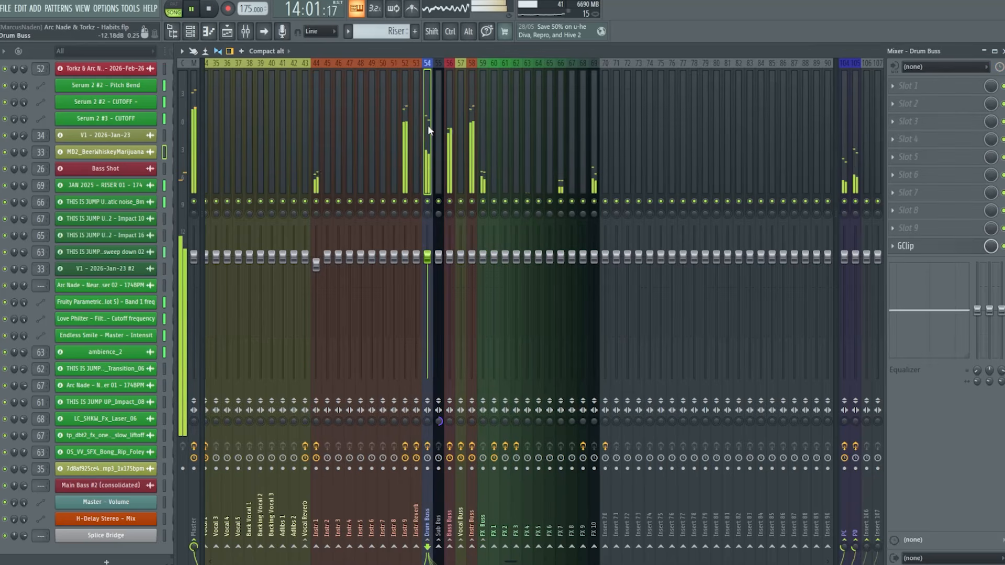
pyautogui.click(481, 172)
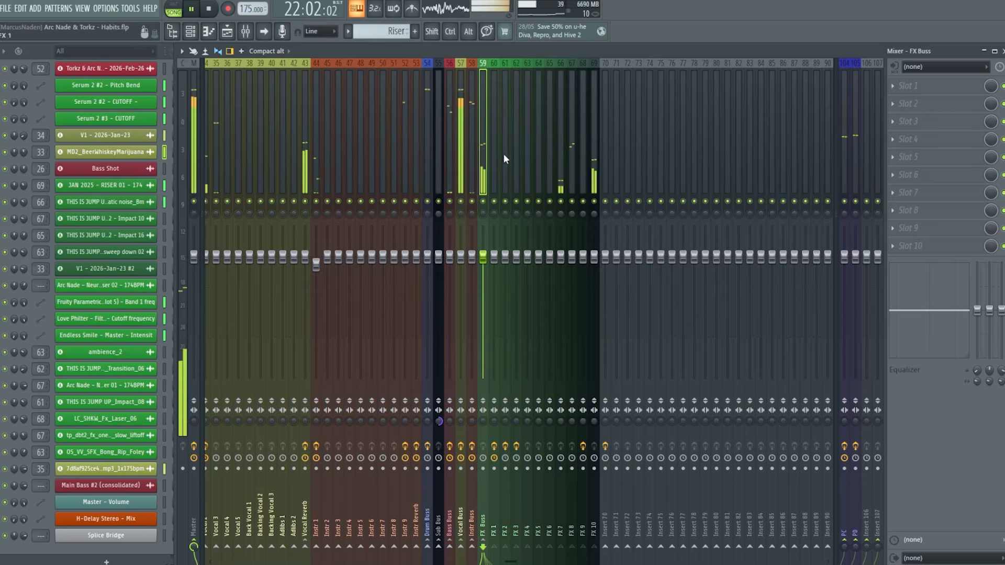
pyautogui.click(460, 120)
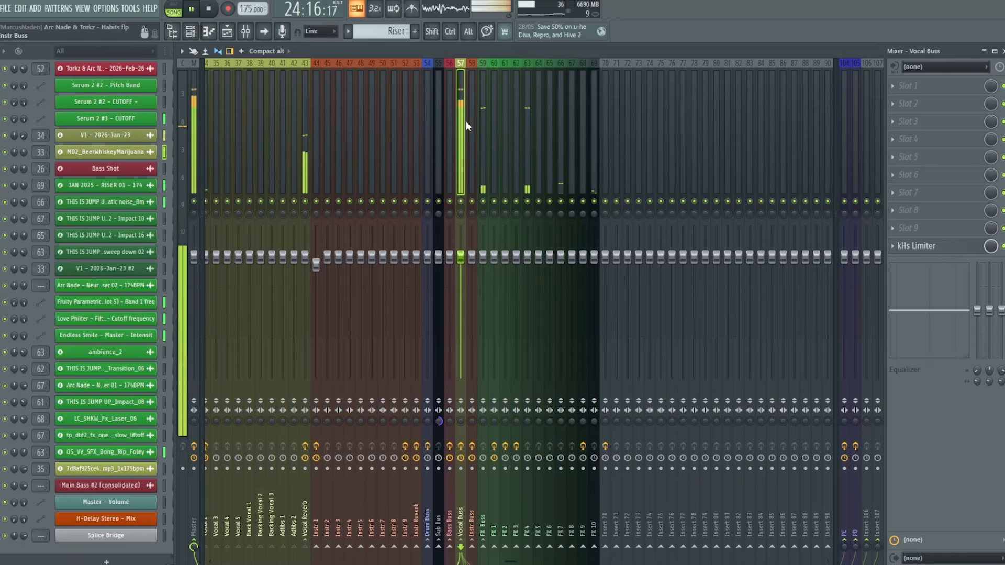
# Step: Compare the Bass Buss and Drum Buss levels while the drop plays, and stop playback
pyautogui.click(449, 114)
pyautogui.click(428, 121)
pyautogui.click(449, 113)
pyautogui.click(427, 128)
pyautogui.click(449, 117)
pyautogui.click(429, 118)
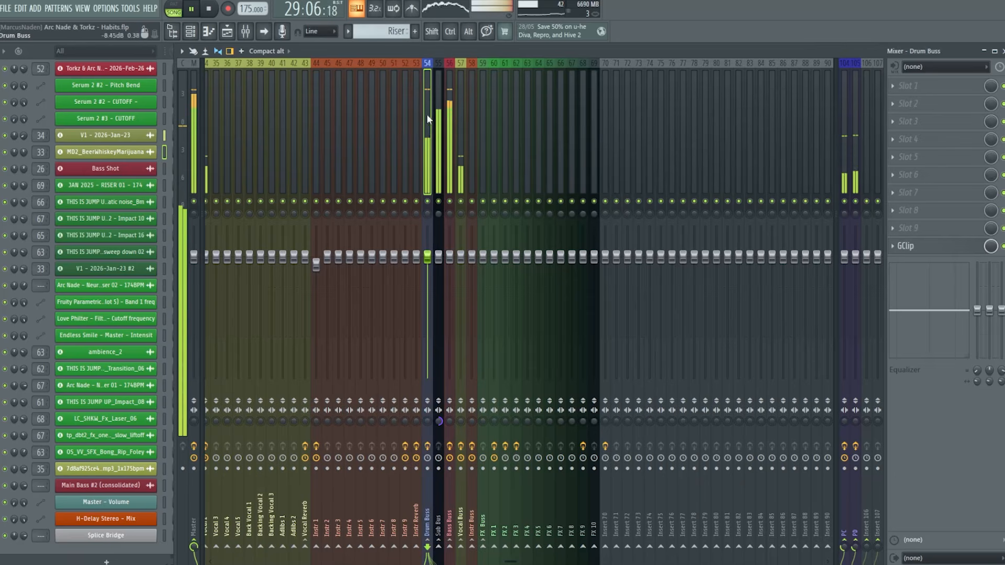
pyautogui.click(453, 116)
pyautogui.click(429, 124)
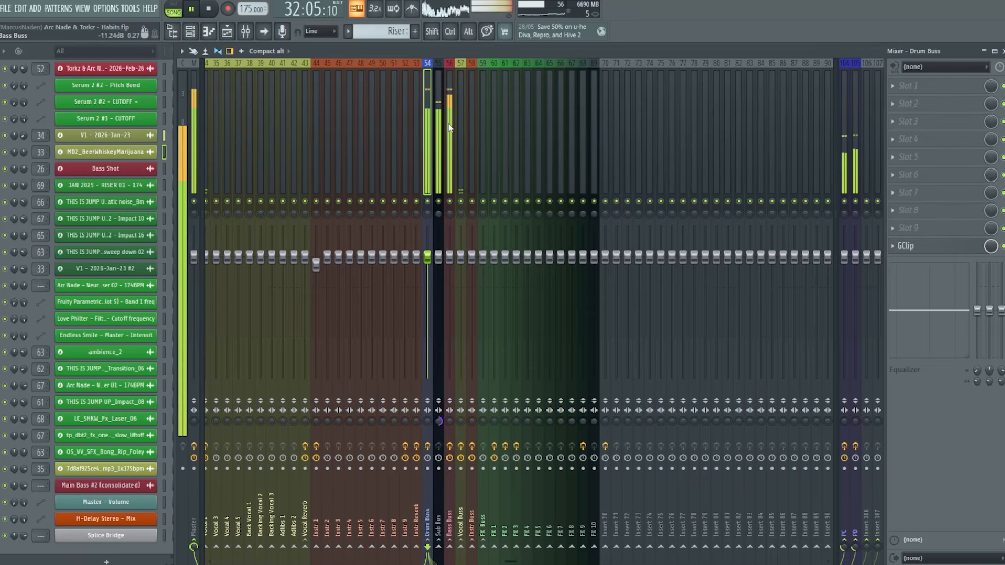
pyautogui.press('space')
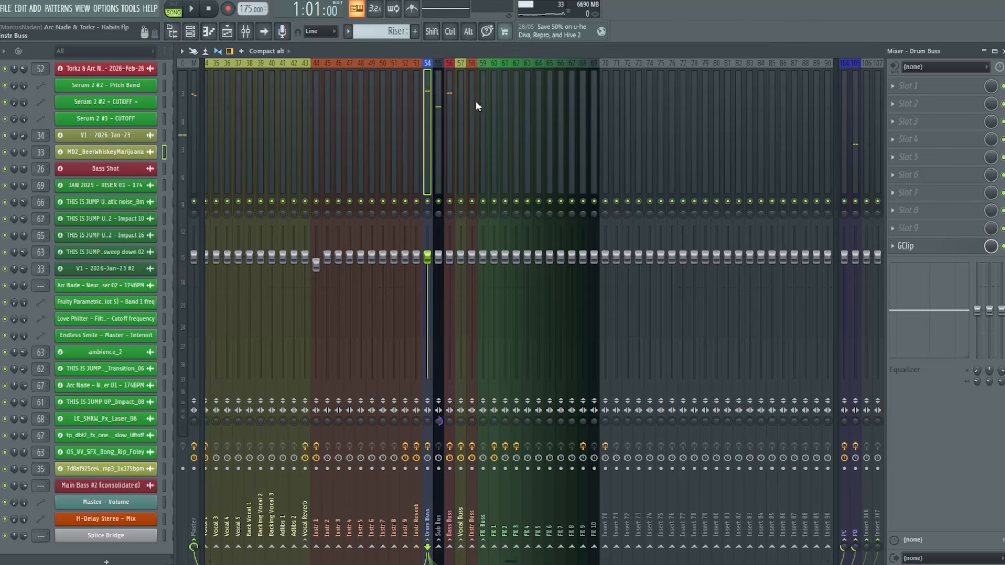
# Step: Return to the playlist and look over a wider stretch of the FX arrangement
pyautogui.press('F9')
pyautogui.scroll(-4, 547, 79)
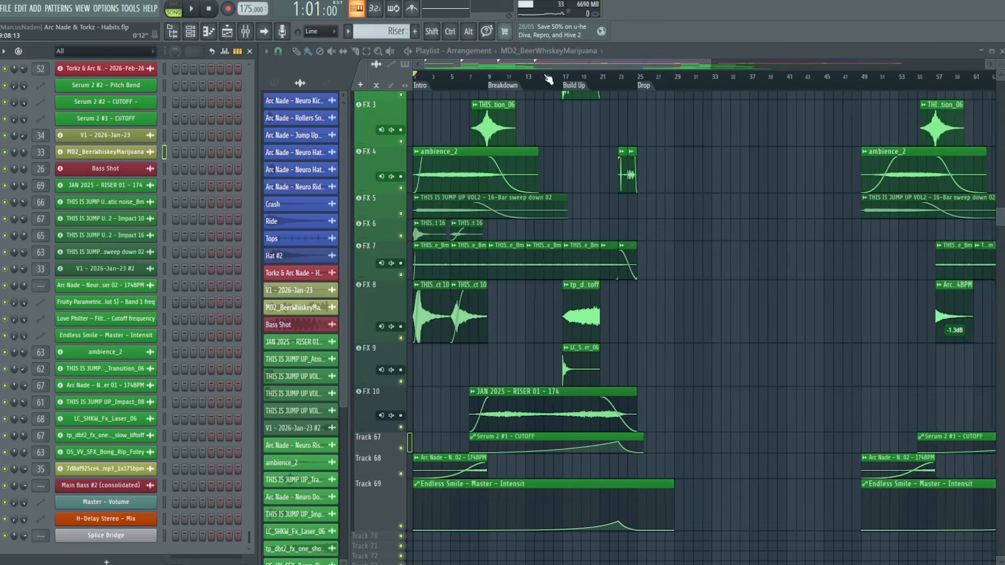